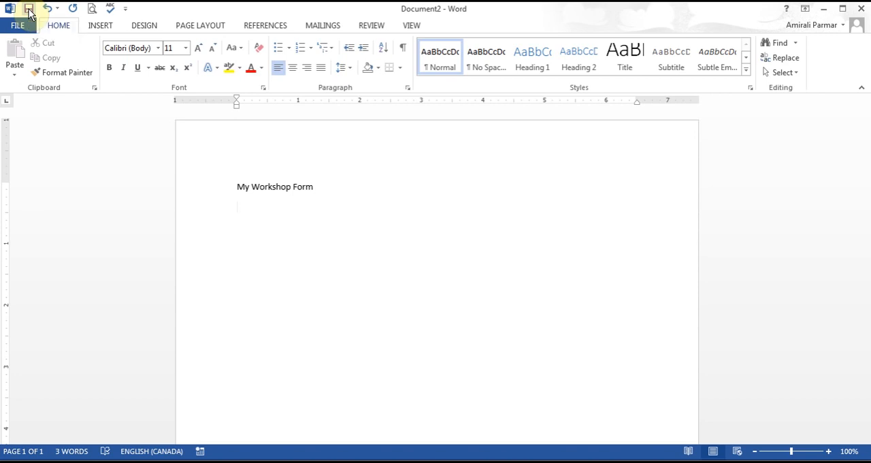
Step: Save the document as a Word Template named My Workshop Form in the Custom Office Templates folder
{"action": "left_click", "coordinate": [28, 9]}
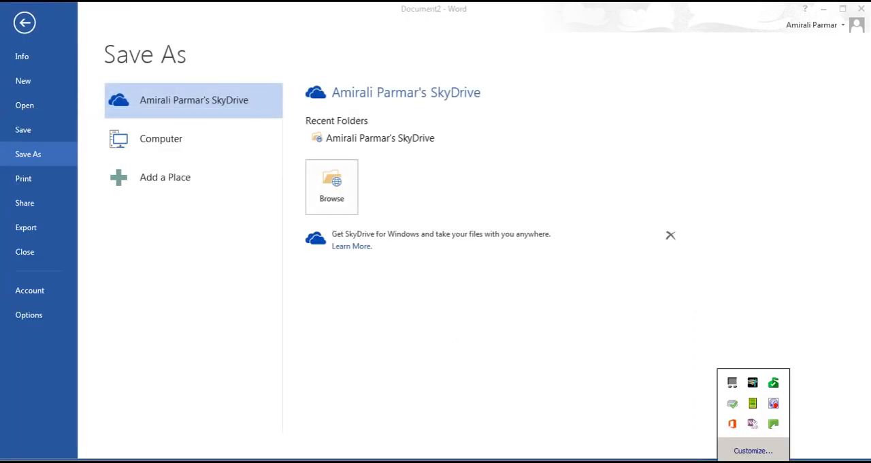
{"action": "left_click", "coordinate": [753, 461]}
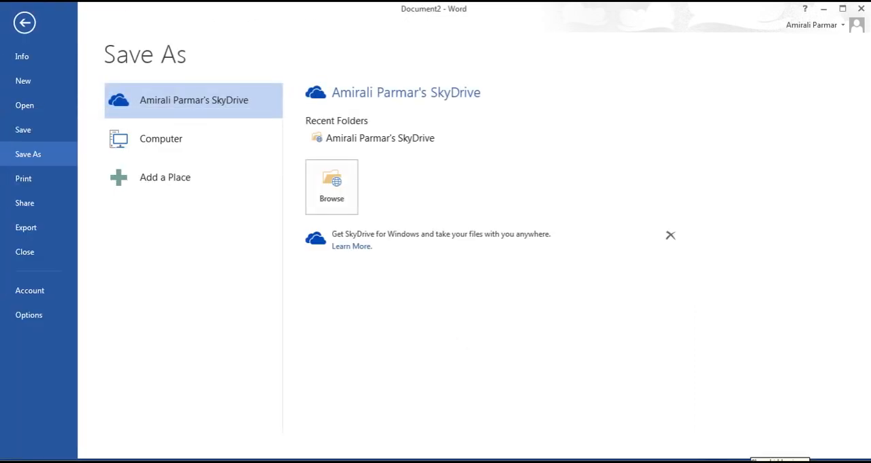
{"action": "left_click", "coordinate": [315, 212]}
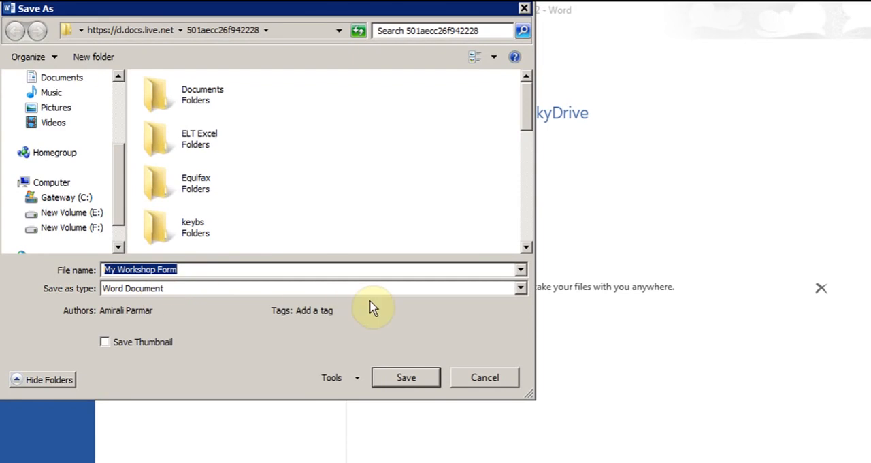
{"action": "left_click", "coordinate": [520, 288]}
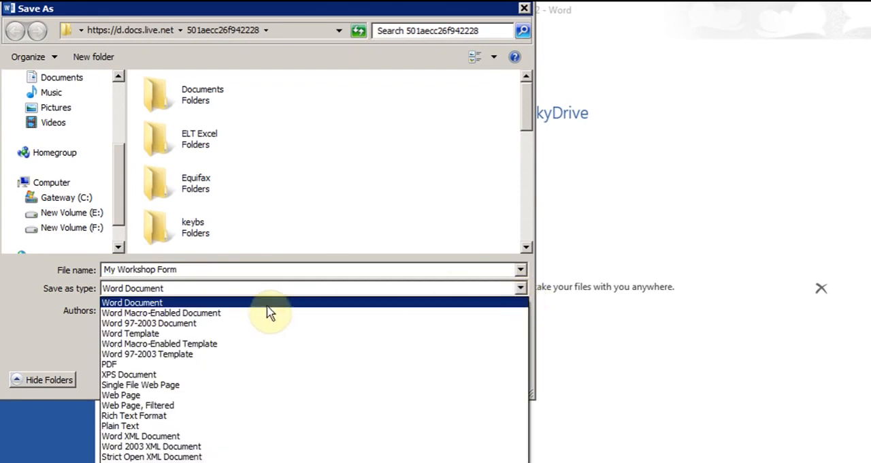
{"action": "left_click", "coordinate": [158, 334]}
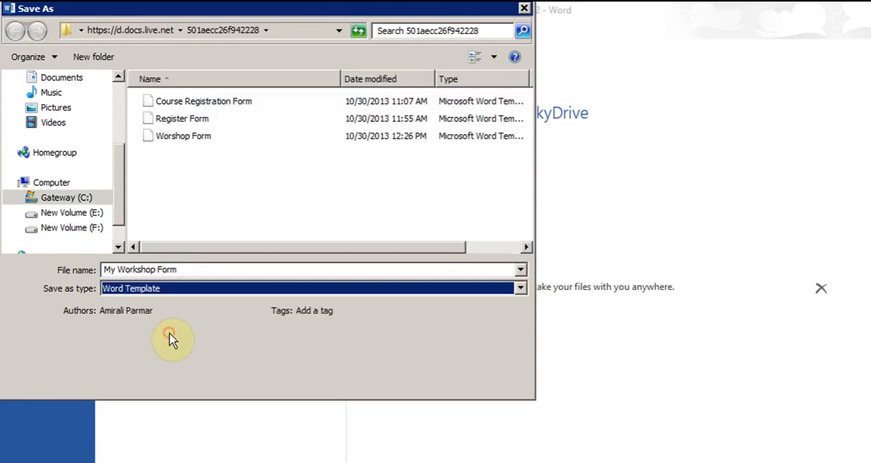
{"action": "left_click", "coordinate": [186, 270]}
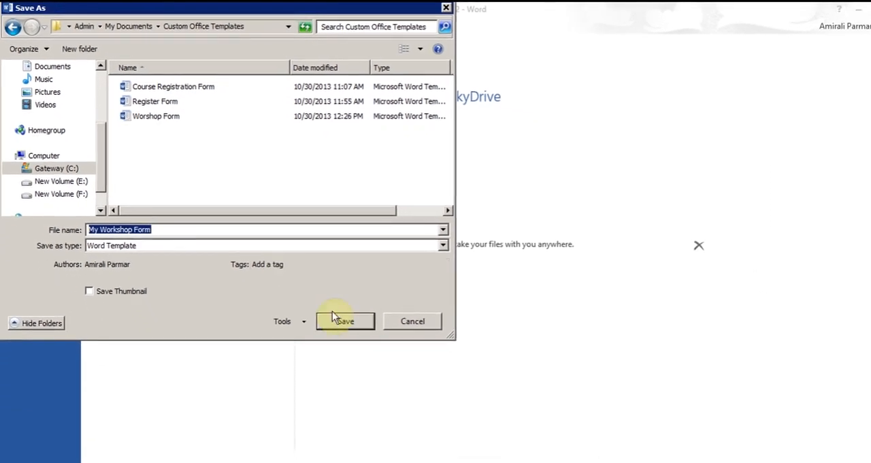
{"action": "left_click", "coordinate": [344, 320]}
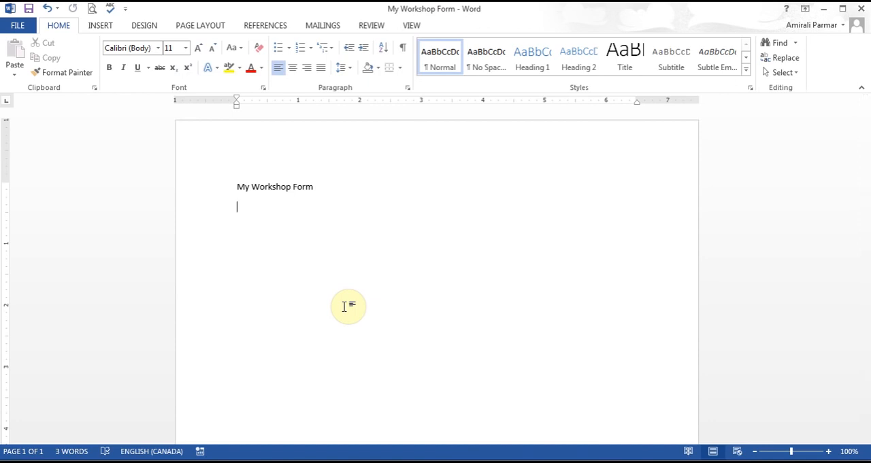
Step: Add separate lines reading First Name, Last Name and Cell Number: below the My Workshop Form title
{"action": "type", "text": "First Nam"}
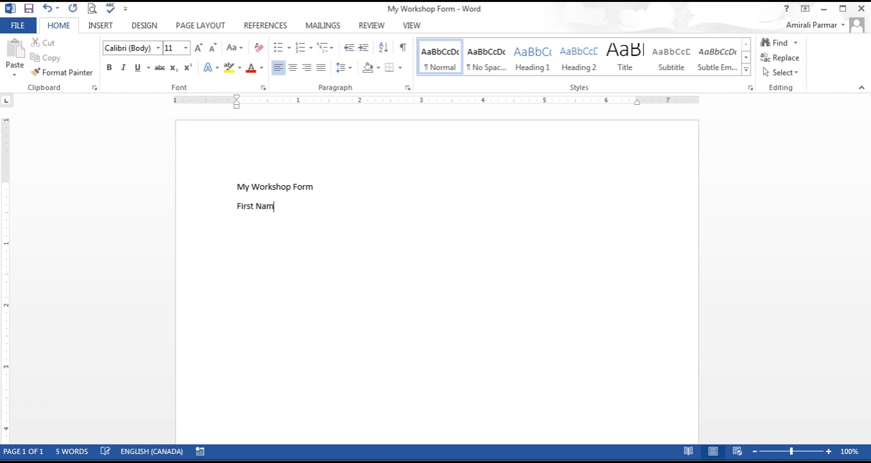
{"action": "type", "text": "e"}
{"action": "key", "text": "Return"}
{"action": "type", "text": "Last Name Tel"}
{"action": "key", "text": "BackSpace"}
{"action": "key", "text": "BackSpace"}
{"action": "key", "text": "BackSpace"}
{"action": "type", "text": "Cell Num"}
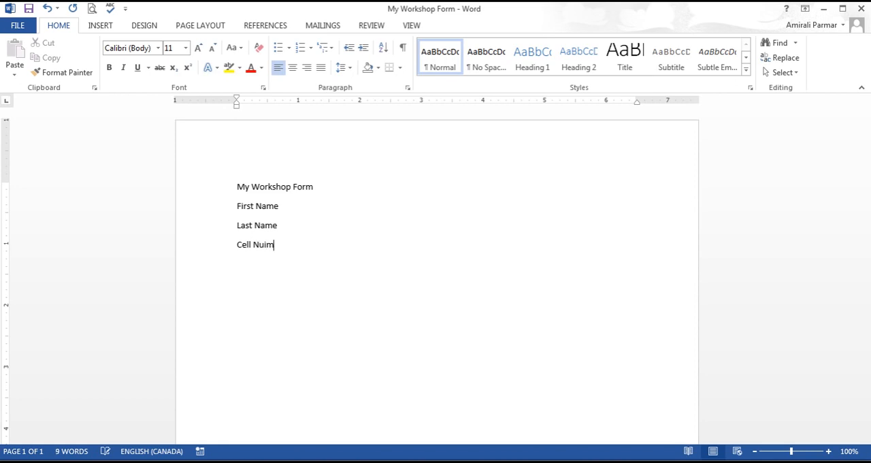
{"action": "key", "text": "BackSpace"}
{"action": "type", "text": "mber"}
{"action": "type", "text": ": "}
{"action": "type", "text": "email"}
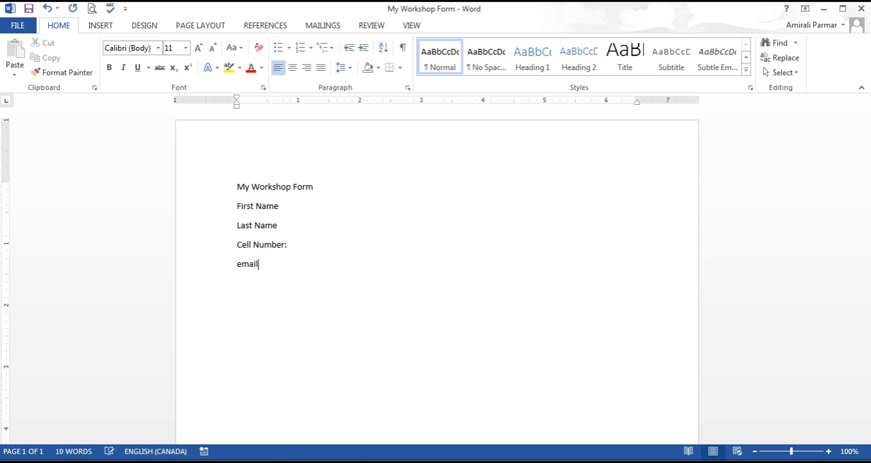
{"action": "type", "text": ":"}
Step: Add the label lines Email:, Address:, City:, Province: and Postal Code: below the Cell Number line
{"action": "key", "text": "Return"}
{"action": "type", "text": "Address:"}
{"action": "key", "text": "Return"}
{"action": "type", "text": "City:"}
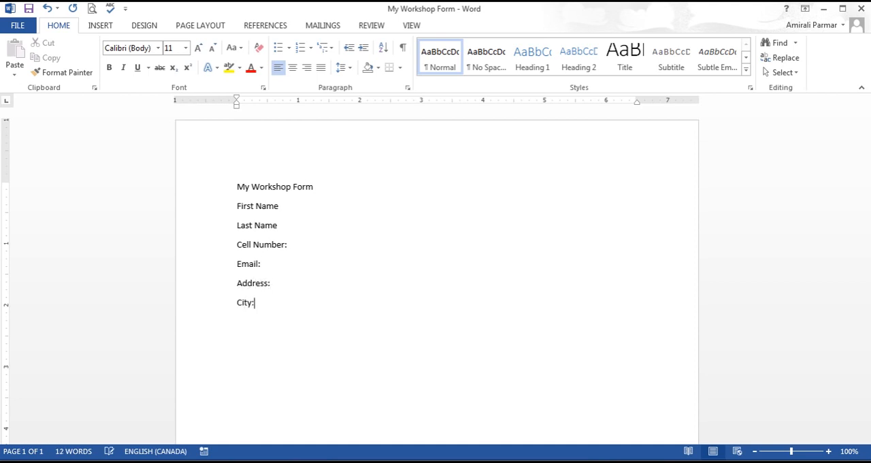
{"action": "key", "text": "Return"}
{"action": "type", "text": "Province:"}
{"action": "key", "text": "Return"}
{"action": "type", "text": "Postal Code:"}
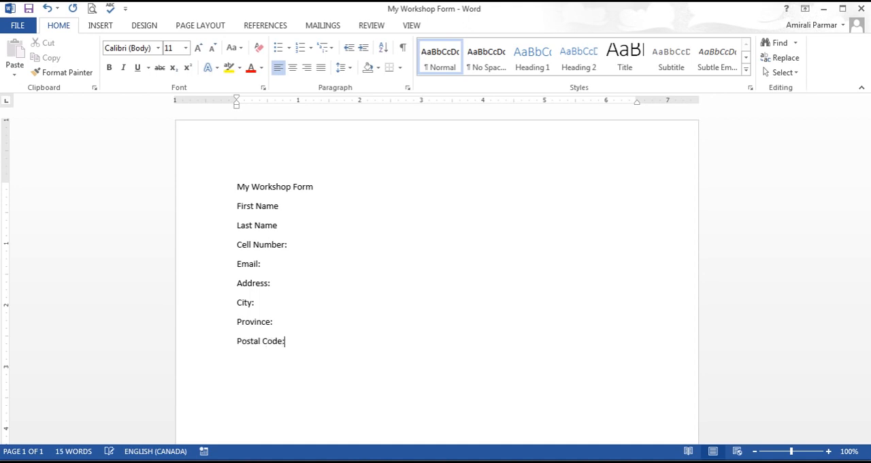
Step: Add a Country: line below Postal Code, with the word's spelling corrected to Country
{"action": "key", "text": "Return"}
{"action": "type", "text": "Countery:"}
{"action": "key", "text": "Return"}
{"action": "right_click", "coordinate": [257, 361]}
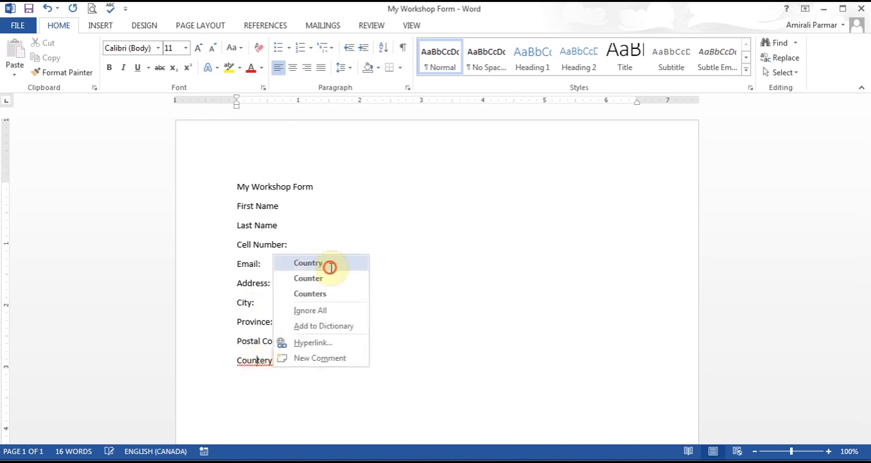
{"action": "left_click", "coordinate": [323, 262]}
Step: Add a Sex line below Country and, after a blank line, the question "What computer programs do you know?"
{"action": "left_click", "coordinate": [262, 384]}
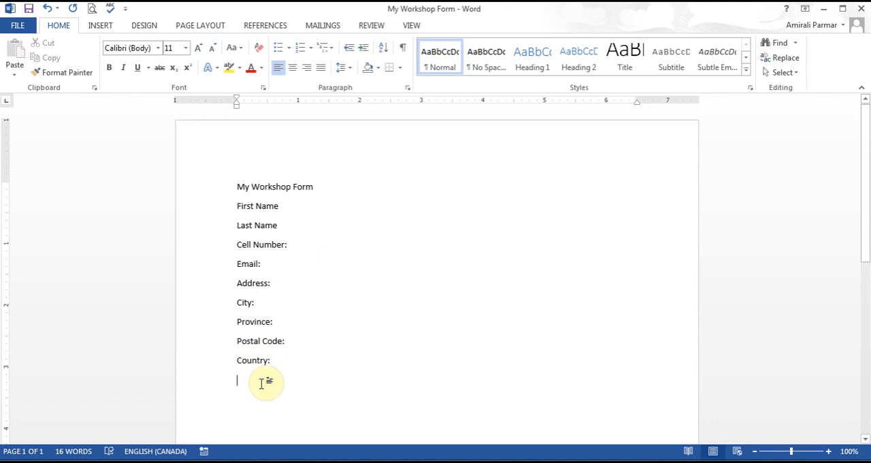
{"action": "type", "text": "Sex"}
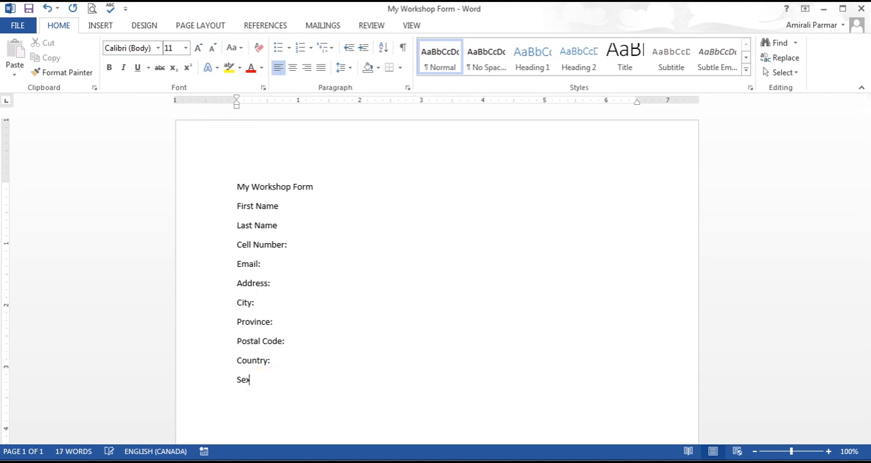
{"action": "key", "text": "Return"}
{"action": "type", "text": "What computer programs do you"}
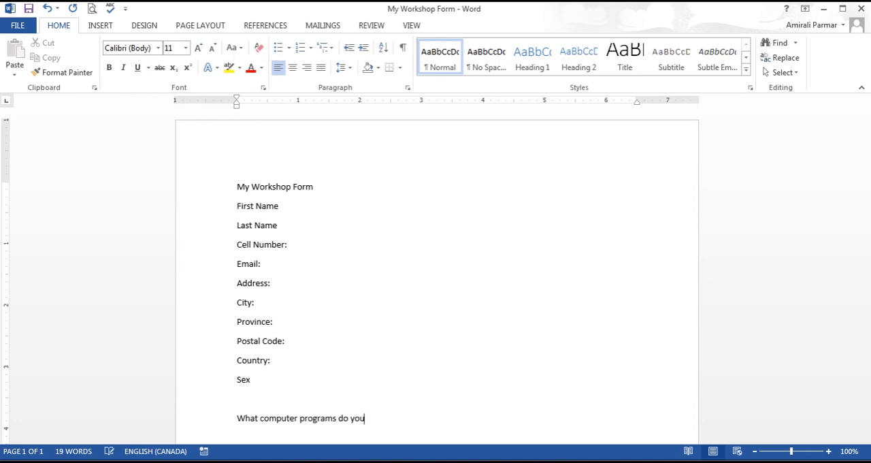
{"action": "type", "text": " know? "}
{"action": "type", "text": "Word"}
Step: List Word, Excel, PowerPoint and Outlook on separate lines below the computer programs question
{"action": "key", "text": "Return"}
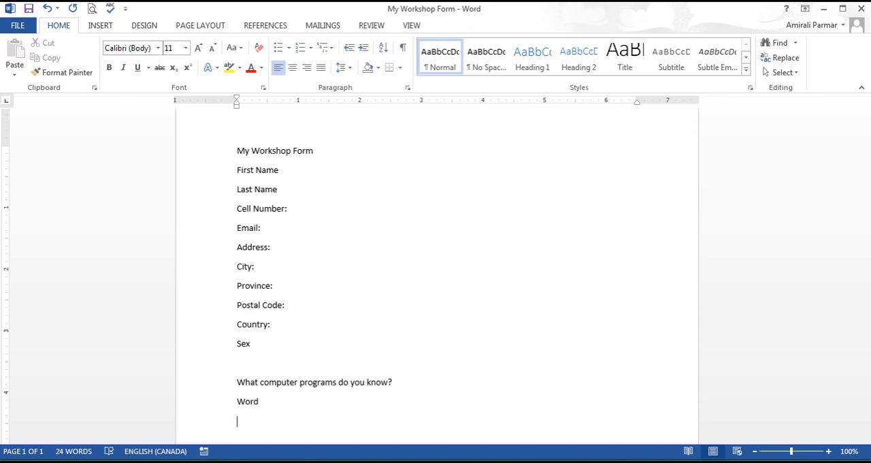
{"action": "type", "text": "Excel "}
{"action": "type", "text": "PowerPoint"}
{"action": "key", "text": "Return"}
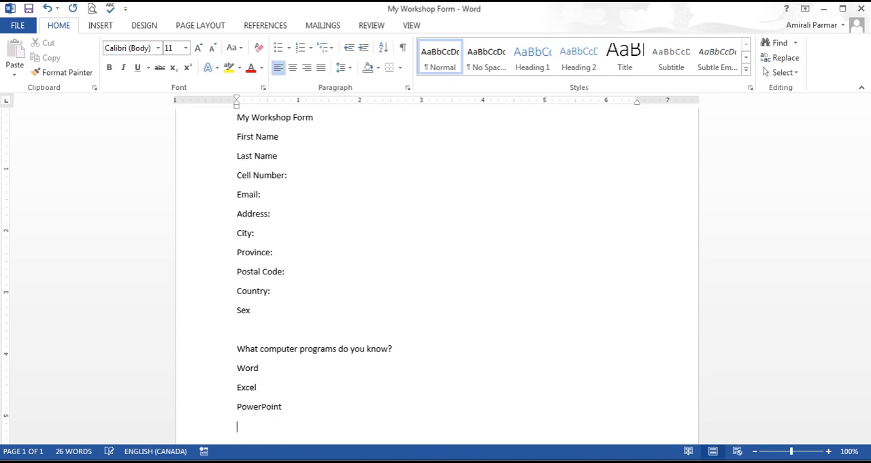
{"action": "type", "text": "Outlook"}
{"action": "key", "text": "Return"}
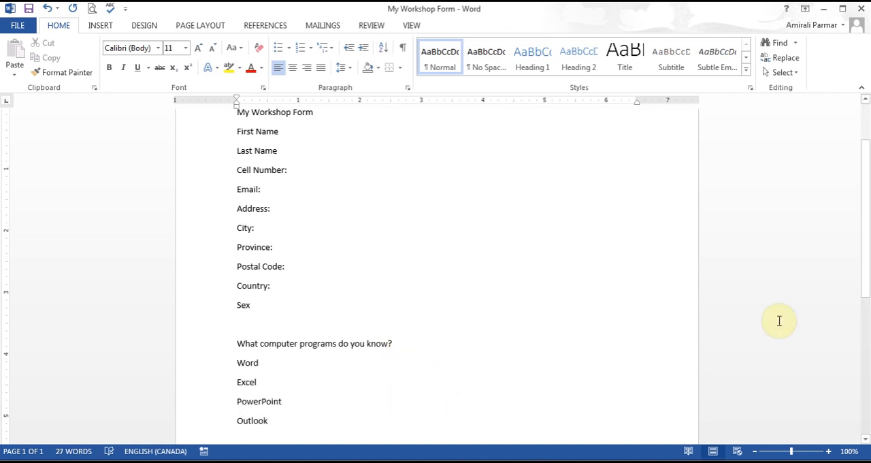
Step: Insert a blank line below the My Workshop Form title and add colons after First Name and Last Name
{"action": "left_click_drag", "start_coordinate": [863, 229], "coordinate": [859, 171]}
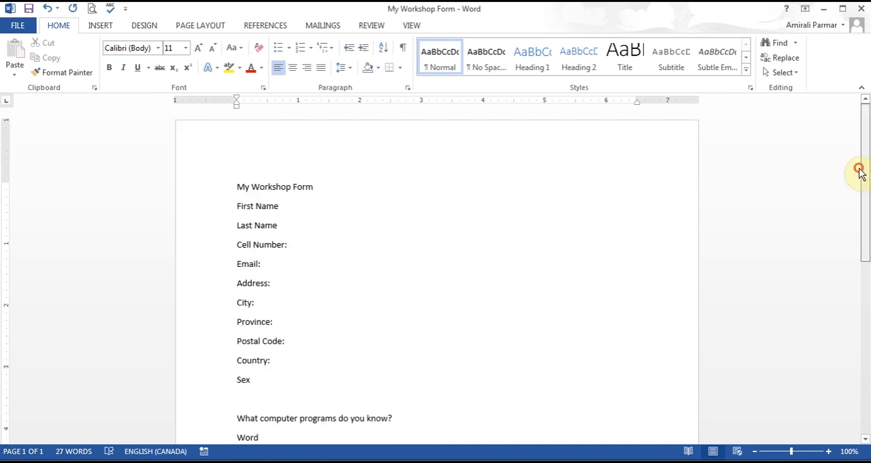
{"action": "left_click", "coordinate": [354, 187]}
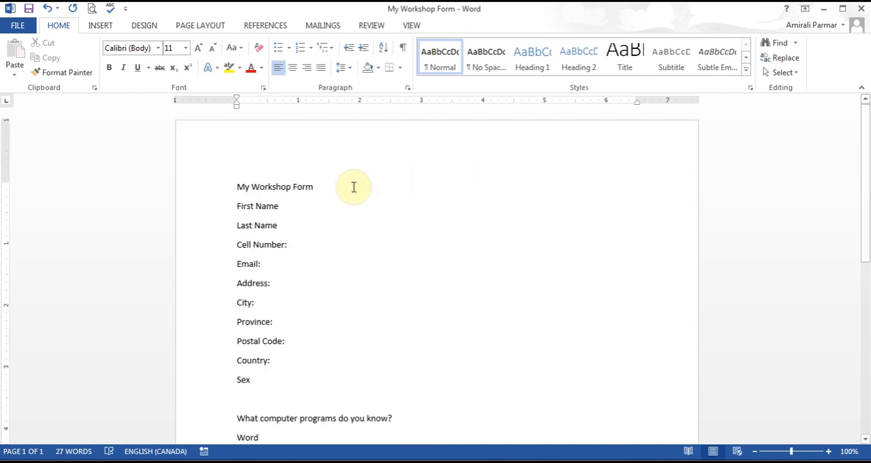
{"action": "key", "text": "Return"}
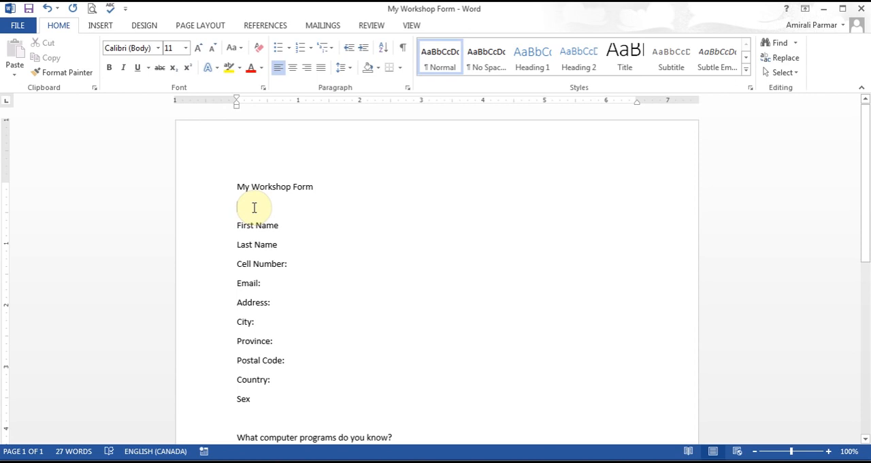
{"action": "left_click", "coordinate": [300, 231]}
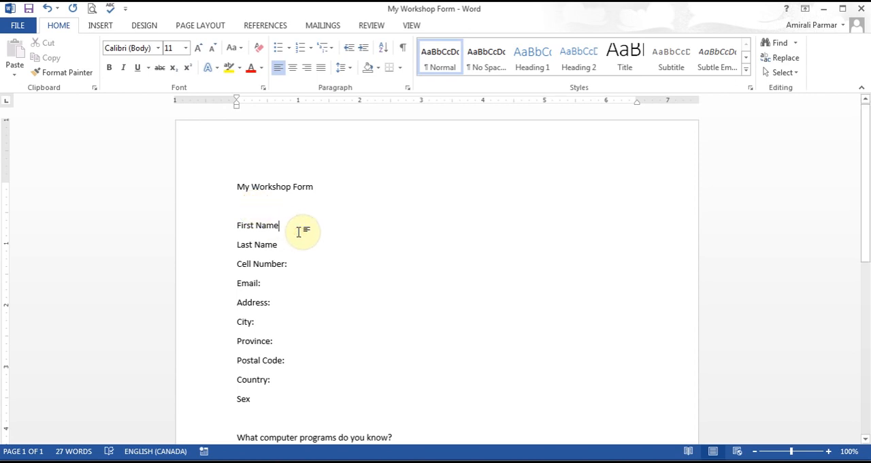
{"action": "type", "text": ":"}
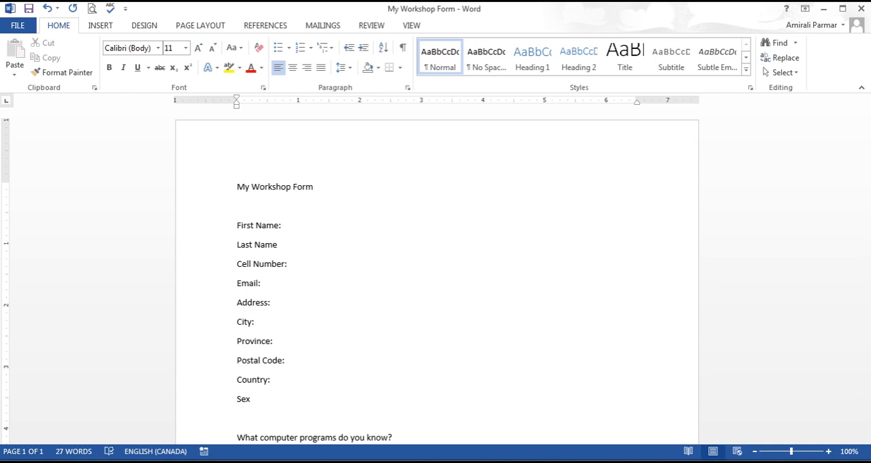
{"action": "left_click", "coordinate": [278, 246]}
{"action": "type", "text": ":"}
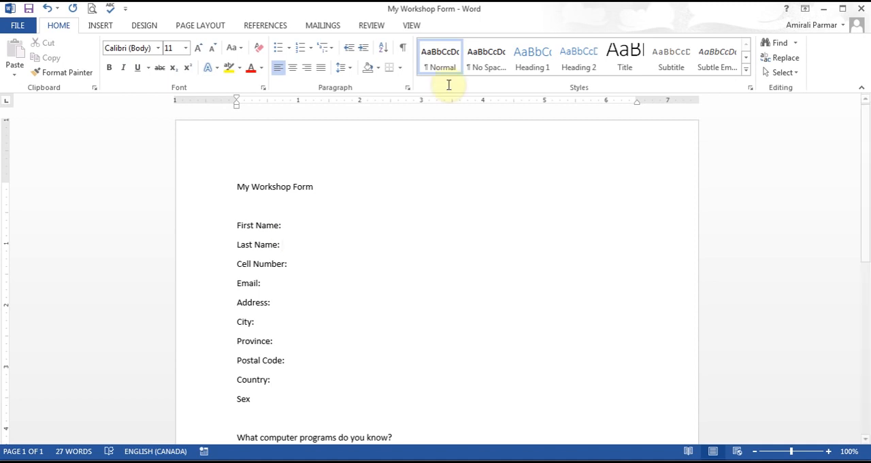
Step: Enable the Developer tab in the ribbon customization options
{"action": "left_click", "coordinate": [411, 26]}
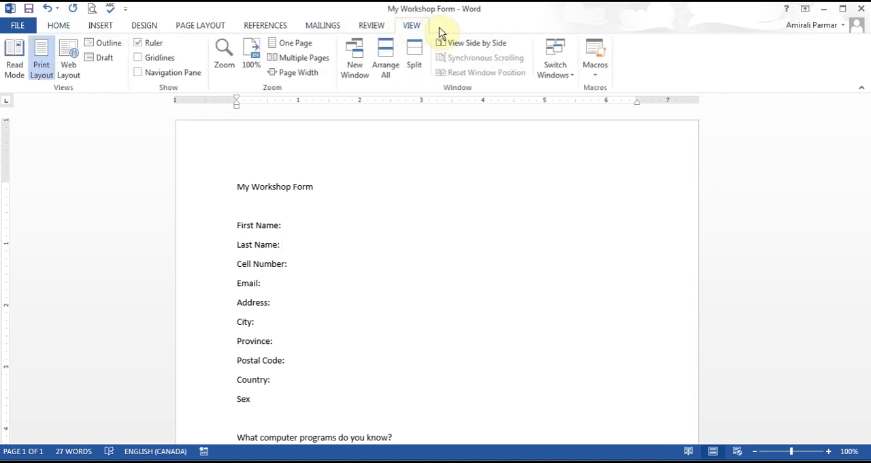
{"action": "left_click", "coordinate": [126, 9]}
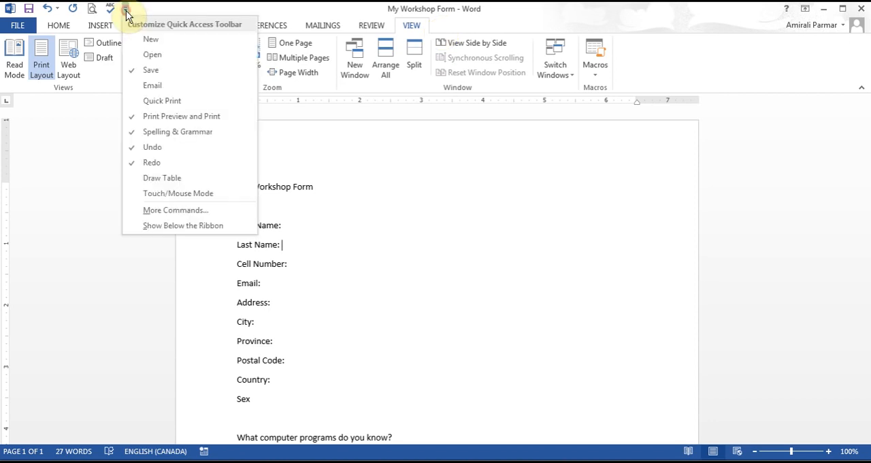
{"action": "left_click", "coordinate": [208, 209]}
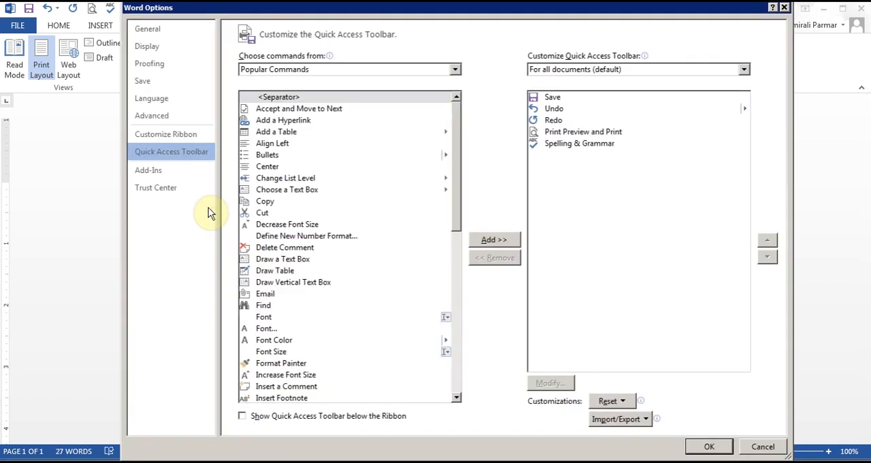
{"action": "left_click", "coordinate": [198, 135]}
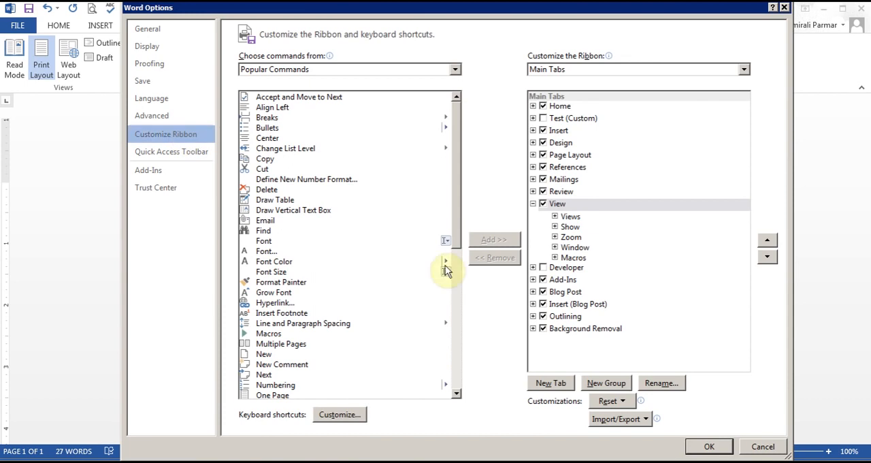
{"action": "left_click", "coordinate": [544, 268]}
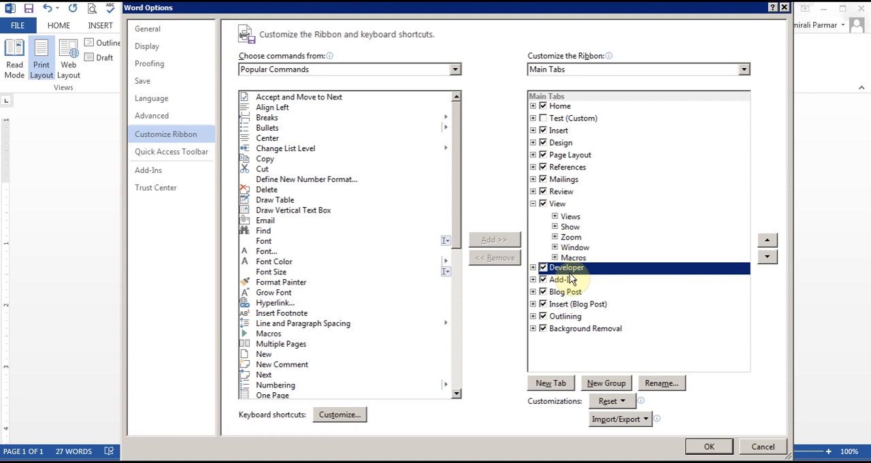
{"action": "left_click", "coordinate": [705, 448]}
Step: Insert a picture content control on the blank line below the title and shrink it to about 1.45" by 1.45"
{"action": "left_click", "coordinate": [463, 27]}
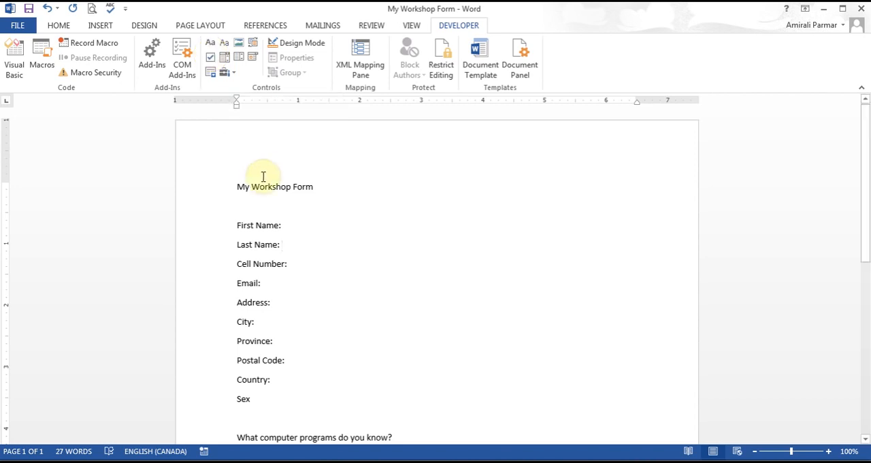
{"action": "left_click", "coordinate": [243, 202]}
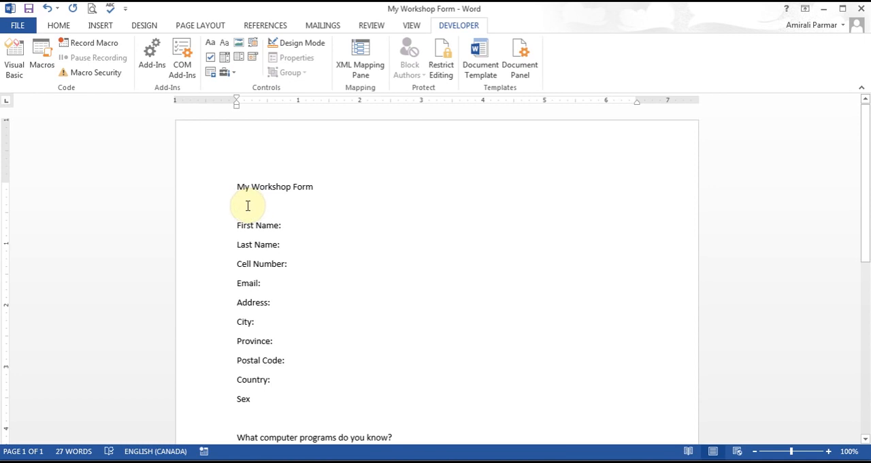
{"action": "left_click", "coordinate": [239, 47]}
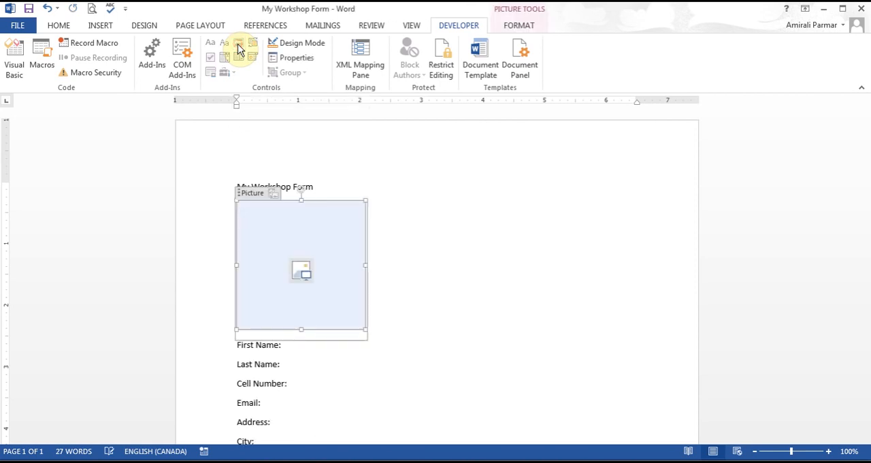
{"action": "left_click_drag", "start_coordinate": [364, 330], "coordinate": [326, 278]}
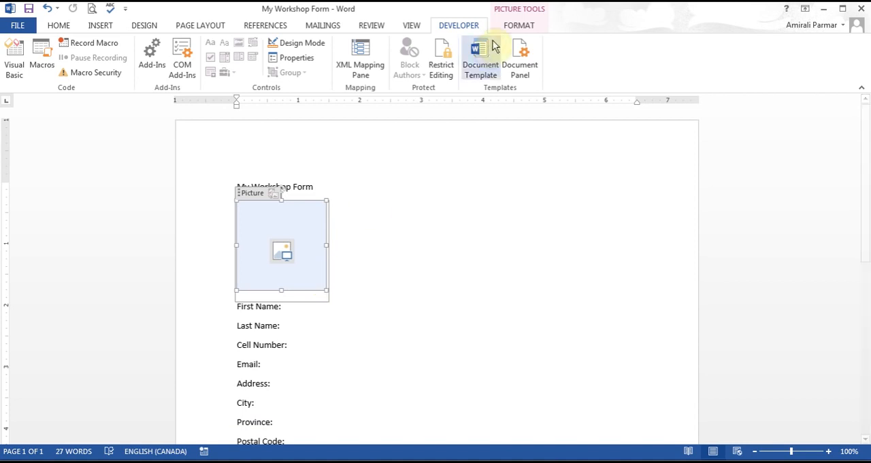
Step: Review the position and text wrapping options available for the picture placeholder
{"action": "left_click", "coordinate": [519, 27]}
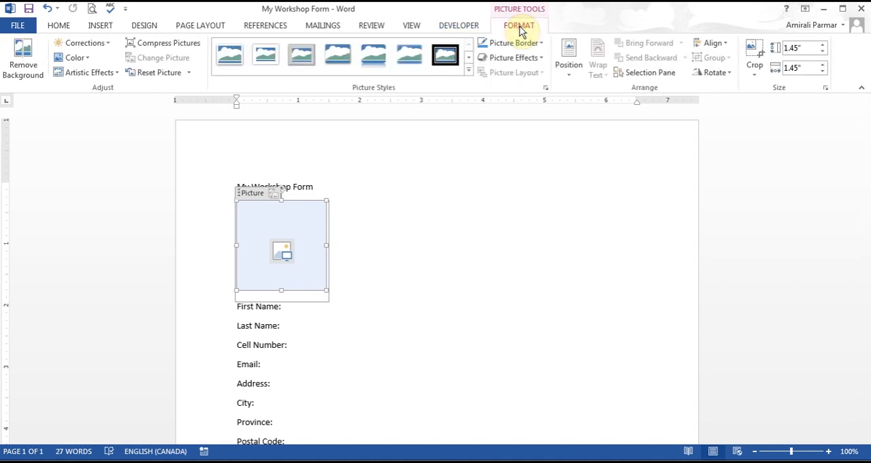
{"action": "left_click", "coordinate": [568, 72]}
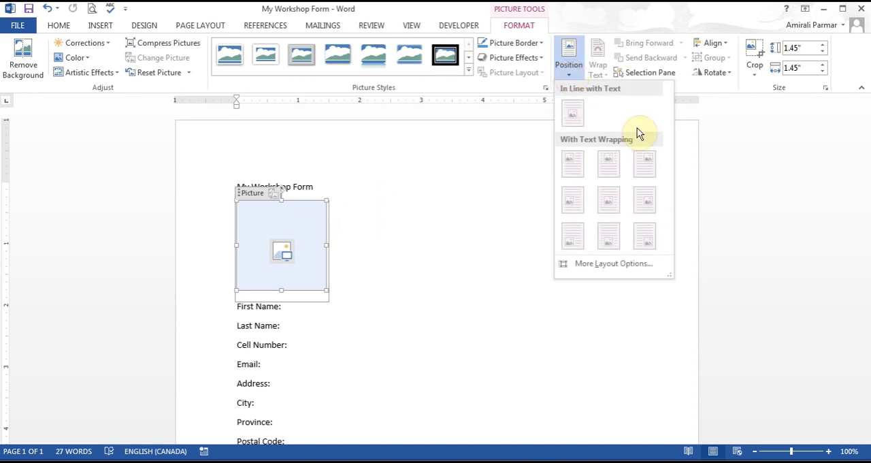
{"action": "left_click", "coordinate": [318, 221]}
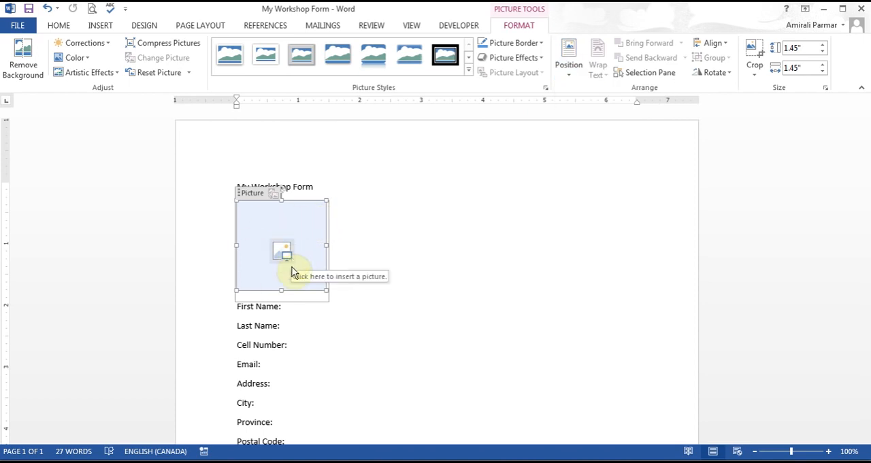
Step: Insert a rich text content control after the First Name label
{"action": "left_click", "coordinate": [291, 305]}
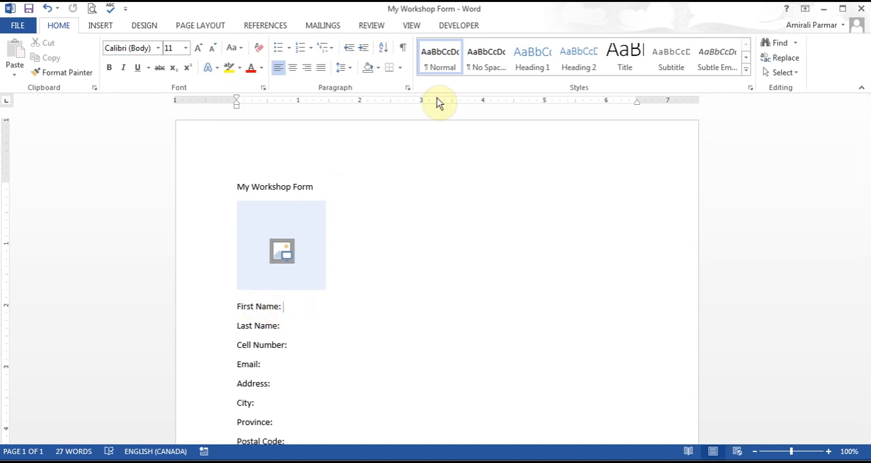
{"action": "left_click", "coordinate": [462, 26]}
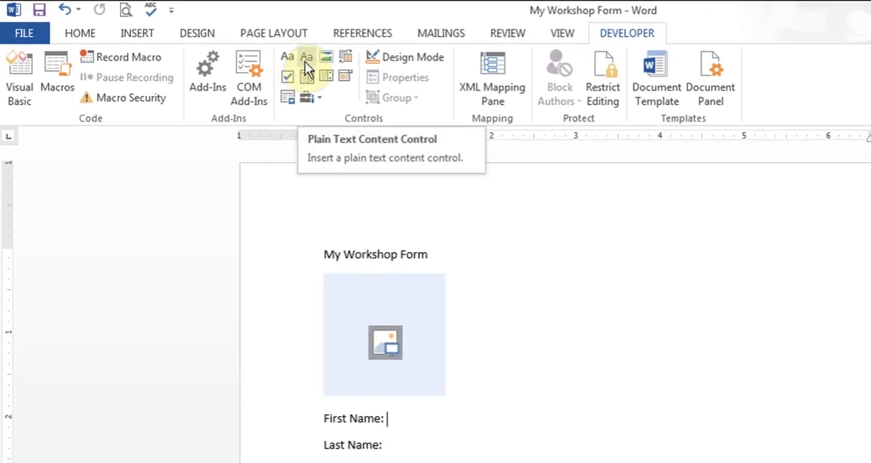
{"action": "left_click", "coordinate": [287, 56]}
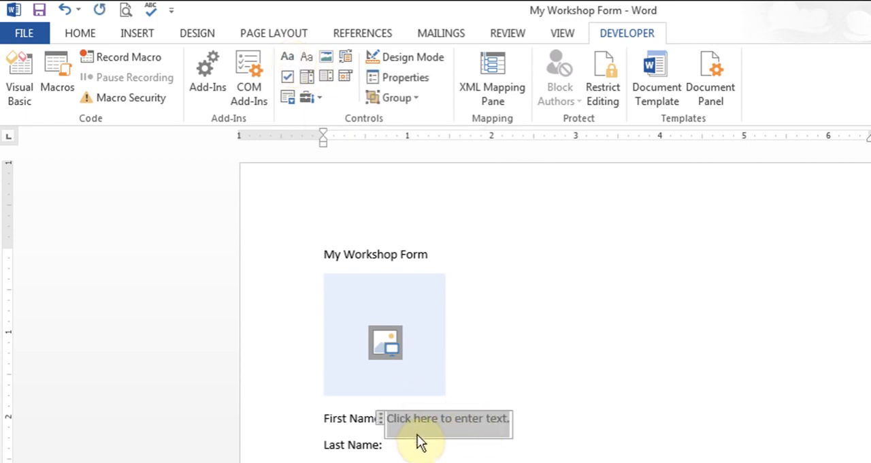
Step: Turn on Design Mode and replace the First Name control's placeholder text with "Enter First Name here"
{"action": "left_click", "coordinate": [435, 62]}
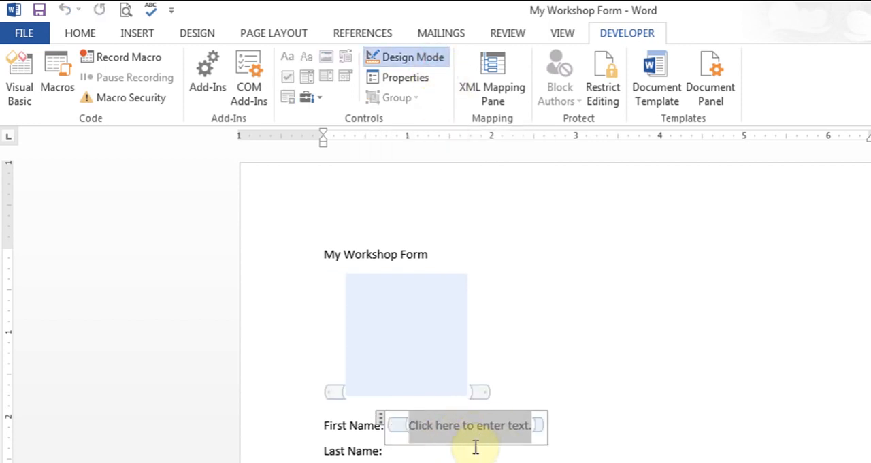
{"action": "type", "text": "Enter "}
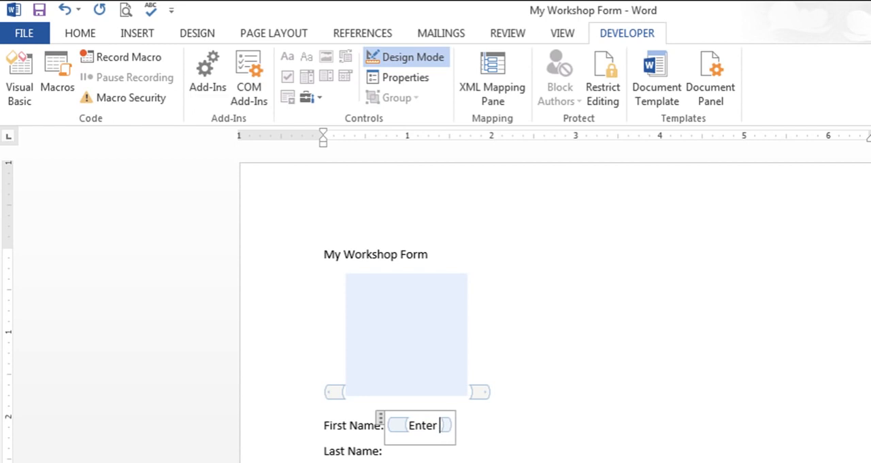
{"action": "type", "text": "Fier"}
{"action": "key", "text": "BackSpace"}
{"action": "key", "text": "BackSpace"}
{"action": "type", "text": "rs"}
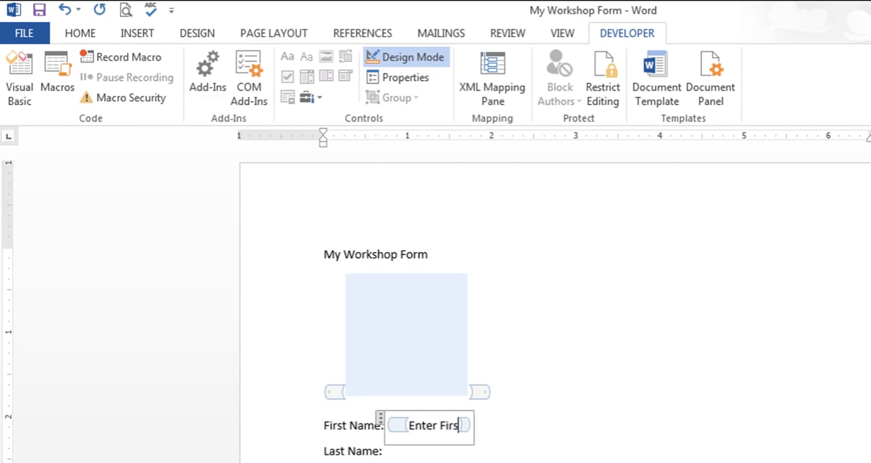
{"action": "type", "text": "t Name here"}
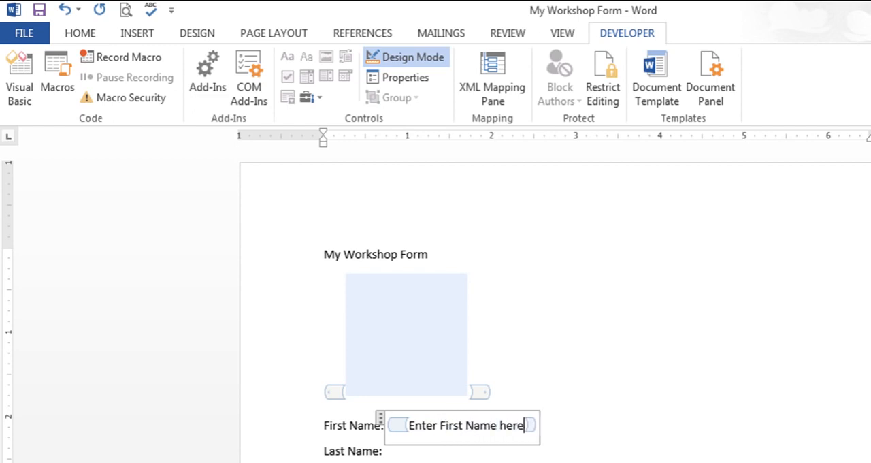
Step: Insert a rich text content control after the Last Name label with the placeholder text "enter last name here."
{"action": "left_click", "coordinate": [424, 449]}
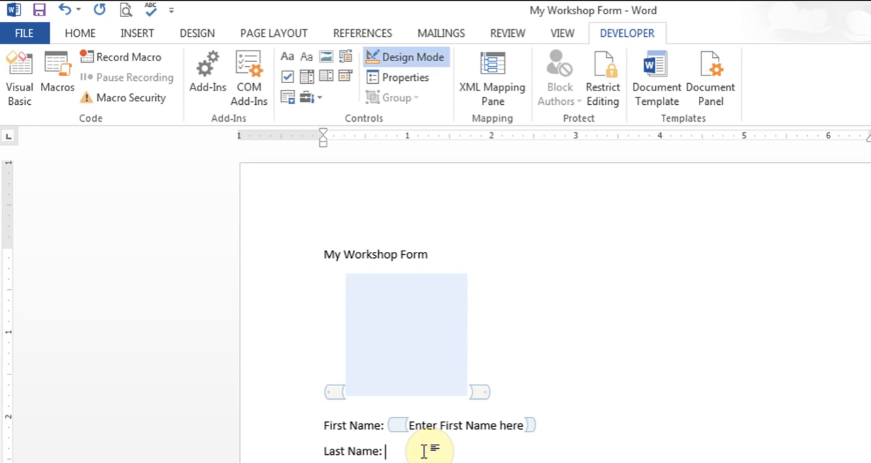
{"action": "left_click", "coordinate": [287, 55]}
{"action": "left_click_drag", "start_coordinate": [408, 456], "coordinate": [527, 457]}
{"action": "type", "text": "enter last "}
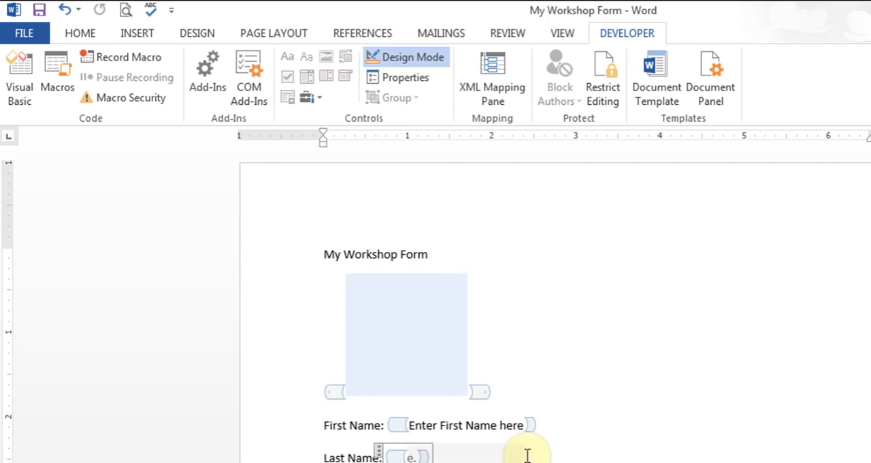
{"action": "type", "text": "name here."}
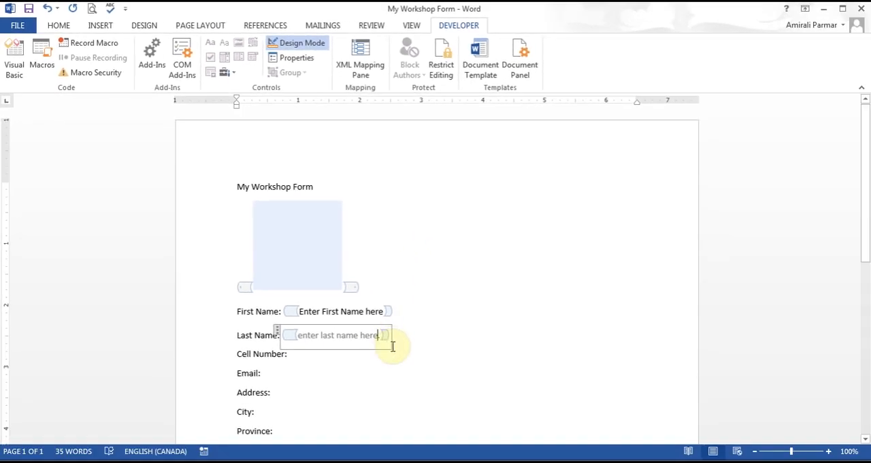
{"action": "left_click", "coordinate": [361, 354]}
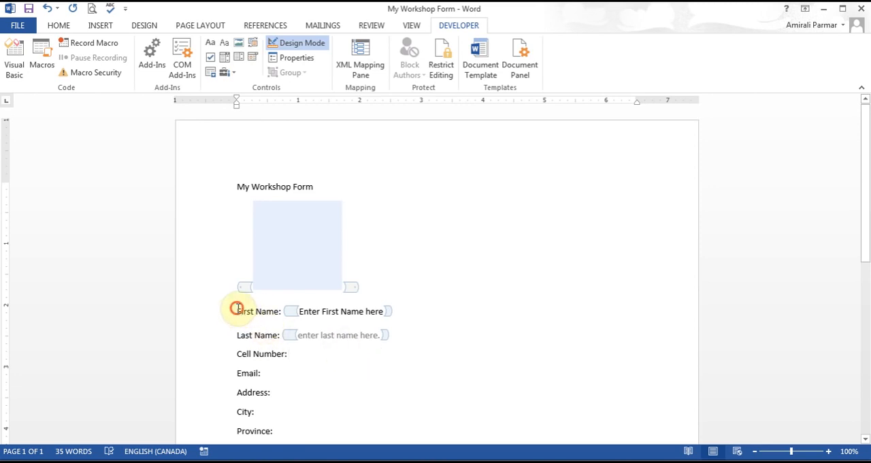
Step: Arrange the First Name and Last Name lines side by side in two columns
{"action": "left_click_drag", "start_coordinate": [235, 307], "coordinate": [388, 331]}
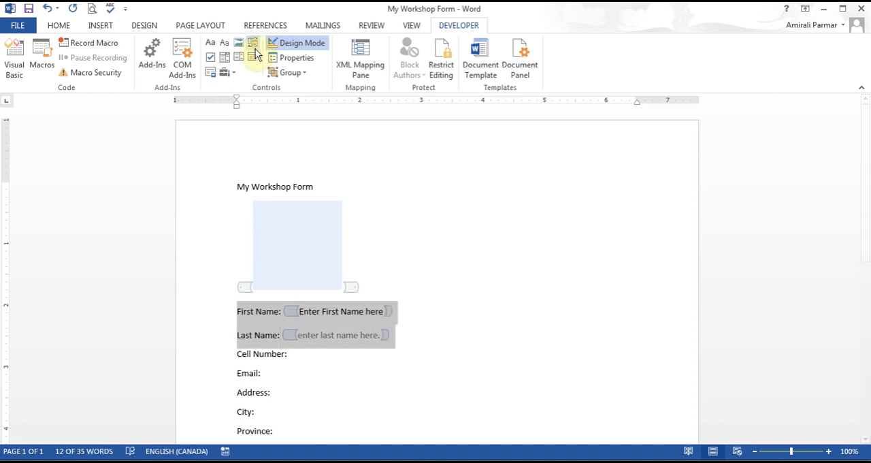
{"action": "left_click", "coordinate": [198, 27]}
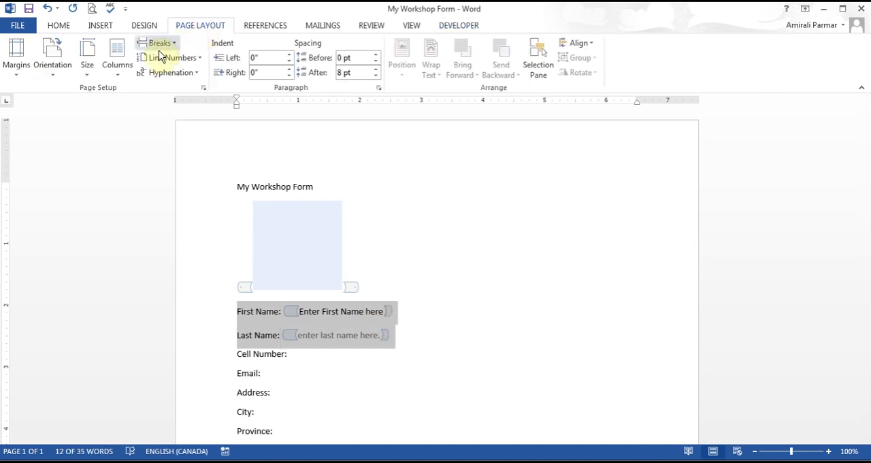
{"action": "left_click", "coordinate": [123, 68]}
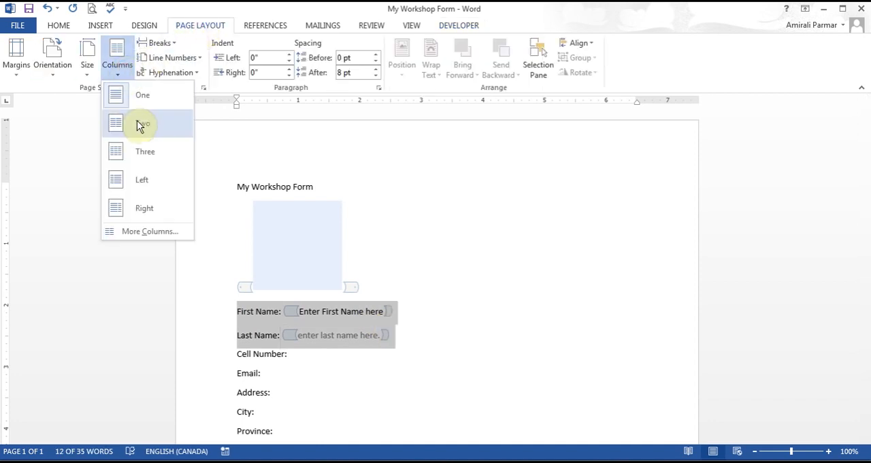
{"action": "left_click", "coordinate": [141, 124]}
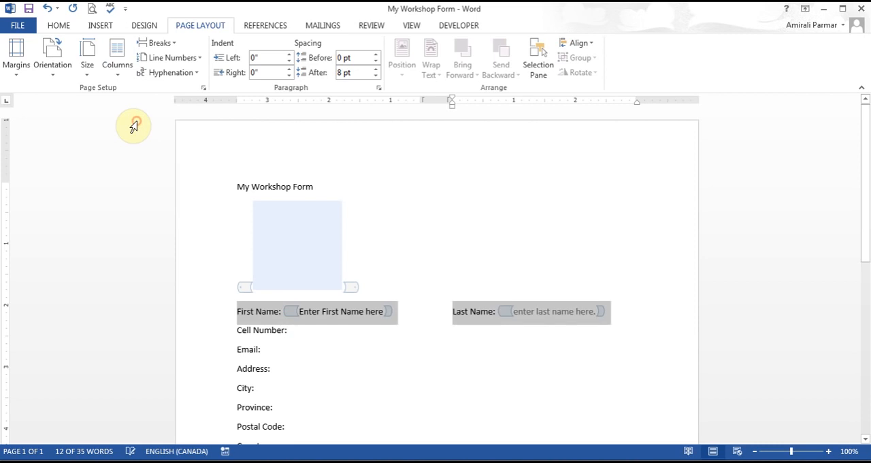
{"action": "left_click", "coordinate": [352, 354]}
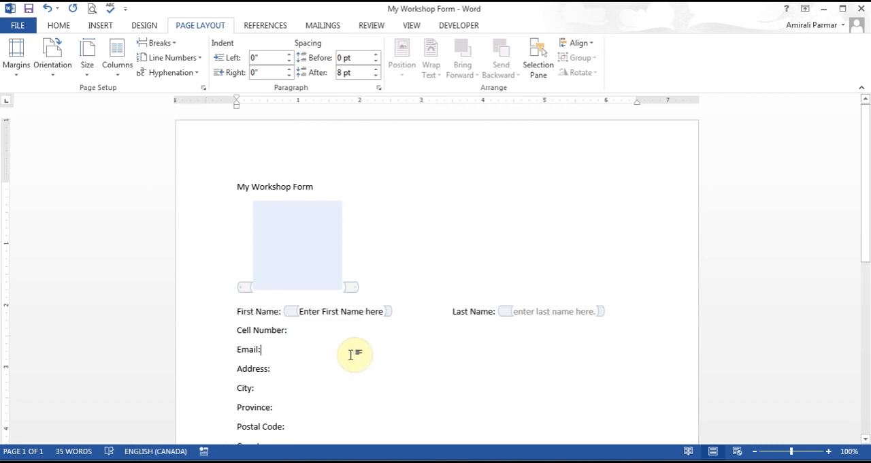
Step: Increase the font size of all form text from First Name down to the end to 14
{"action": "left_click_drag", "start_coordinate": [238, 308], "coordinate": [517, 457]}
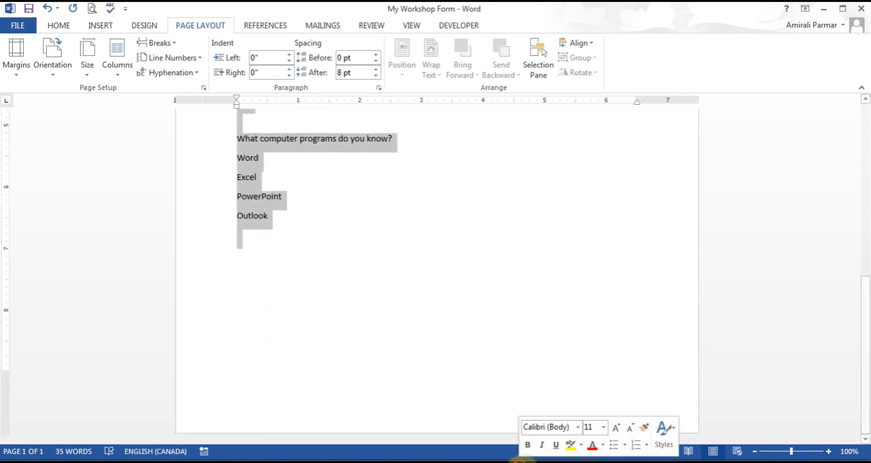
{"action": "left_click", "coordinate": [57, 25]}
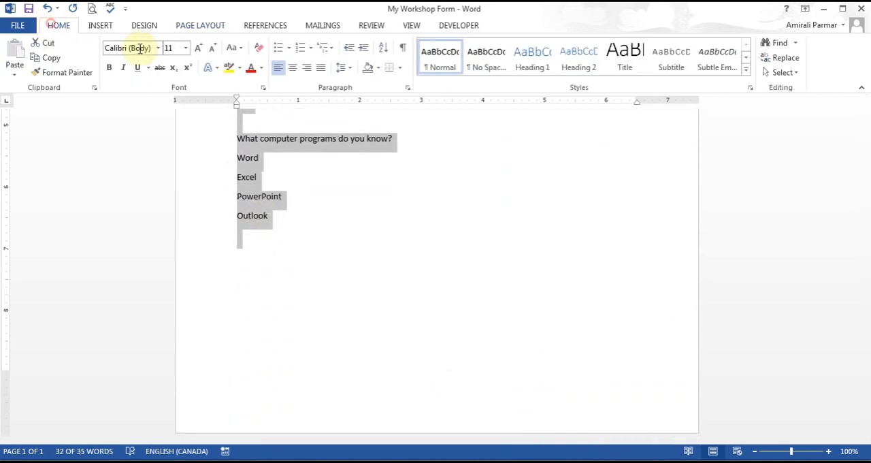
{"action": "left_click", "coordinate": [198, 50]}
{"action": "left_click", "coordinate": [198, 51]}
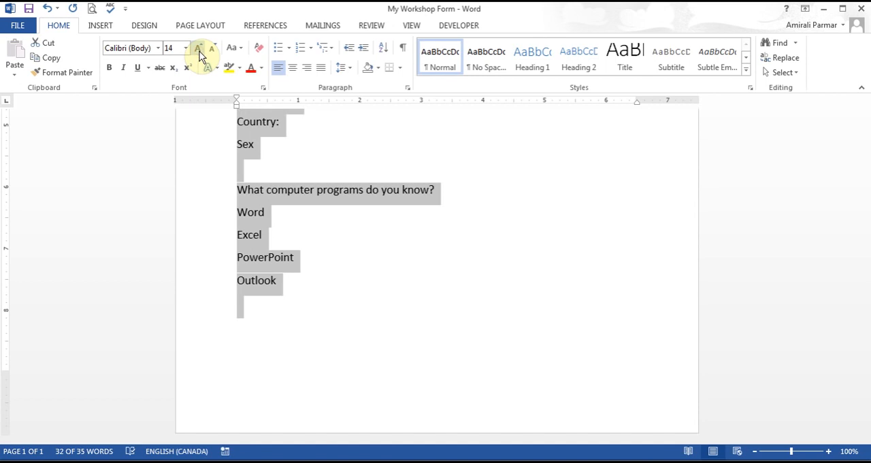
{"action": "left_click", "coordinate": [331, 208]}
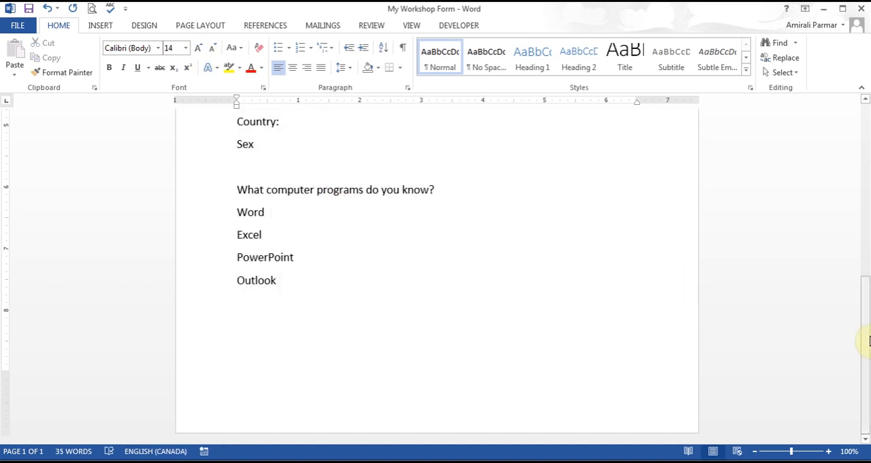
Step: Enlarge the My Workshop Form title to font size 20
{"action": "left_click_drag", "start_coordinate": [865, 330], "coordinate": [855, 145]}
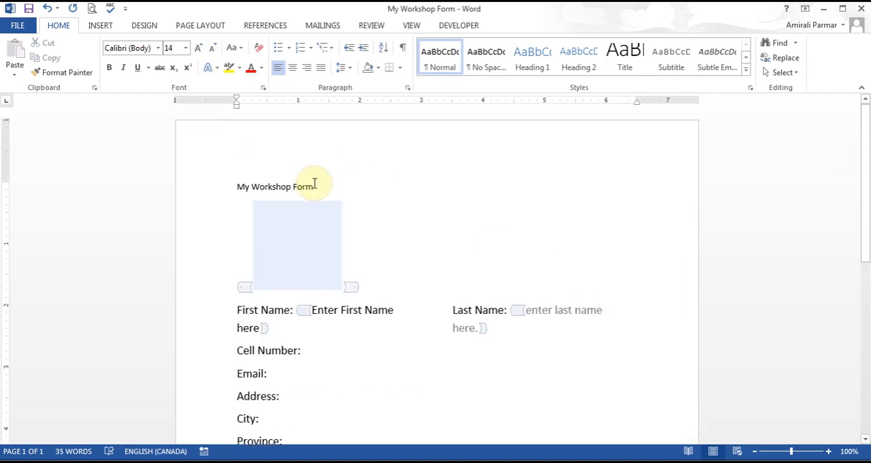
{"action": "left_click_drag", "start_coordinate": [314, 184], "coordinate": [231, 185]}
{"action": "left_click", "coordinate": [198, 48]}
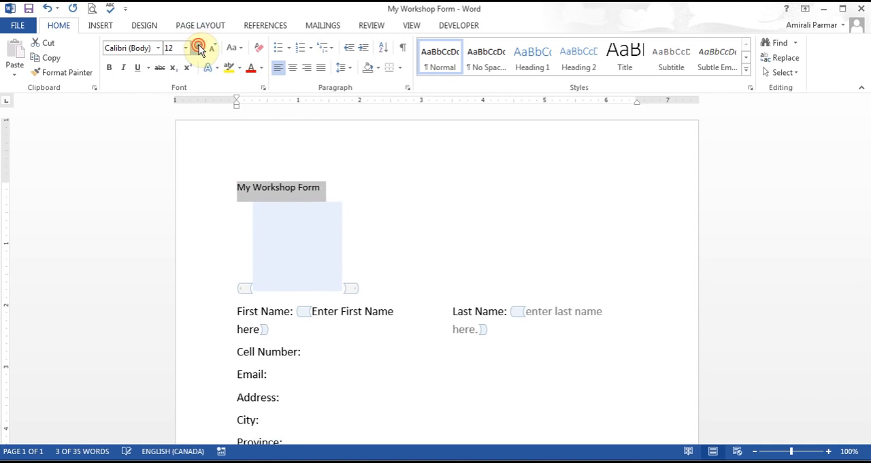
{"action": "left_click", "coordinate": [198, 48]}
{"action": "left_click", "coordinate": [198, 48]}
{"action": "left_click", "coordinate": [198, 47]}
{"action": "left_click", "coordinate": [198, 47]}
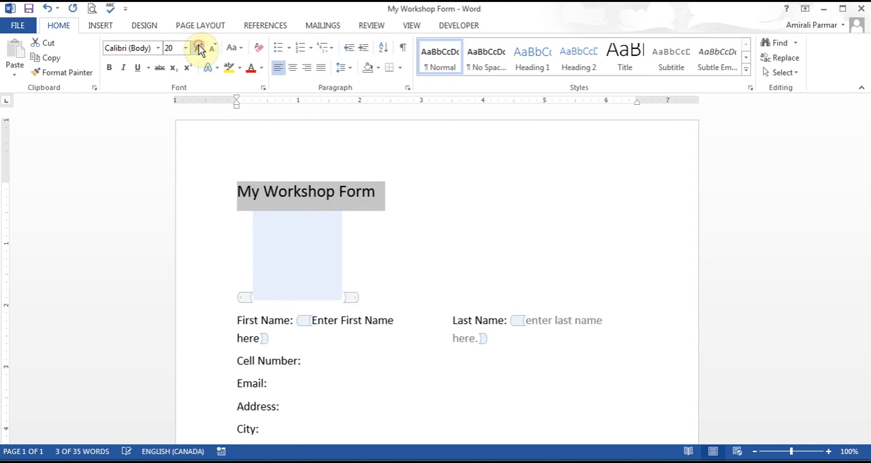
Step: Insert a rich text content control after the Cell Number label
{"action": "left_click", "coordinate": [328, 368]}
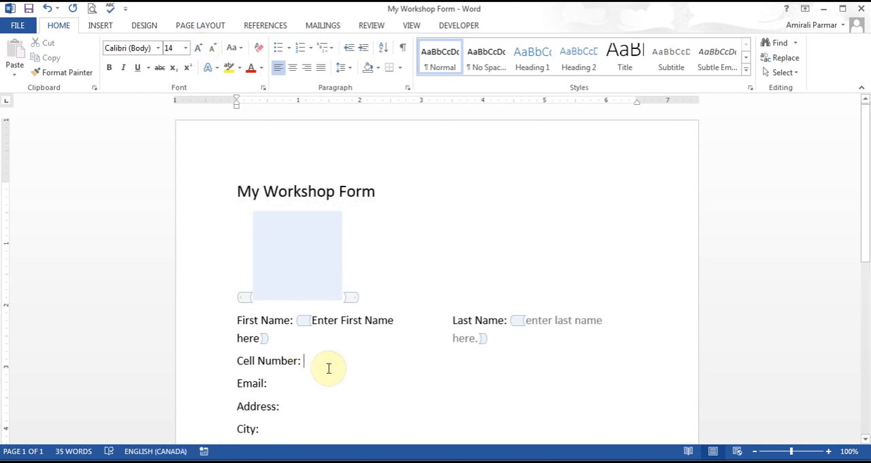
{"action": "left_click", "coordinate": [466, 25]}
{"action": "left_click", "coordinate": [210, 43]}
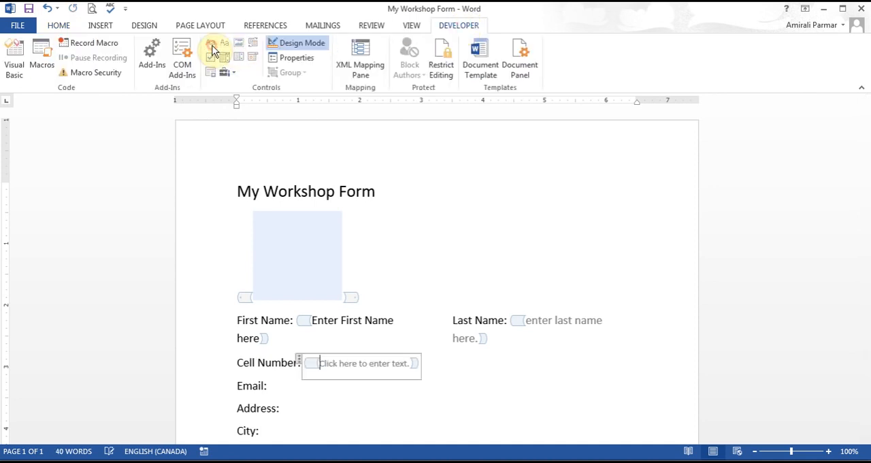
Step: Insert a combo box content control after the City label and give it the title City in its properties
{"action": "left_click_drag", "start_coordinate": [868, 196], "coordinate": [867, 252]}
{"action": "left_click", "coordinate": [310, 312]}
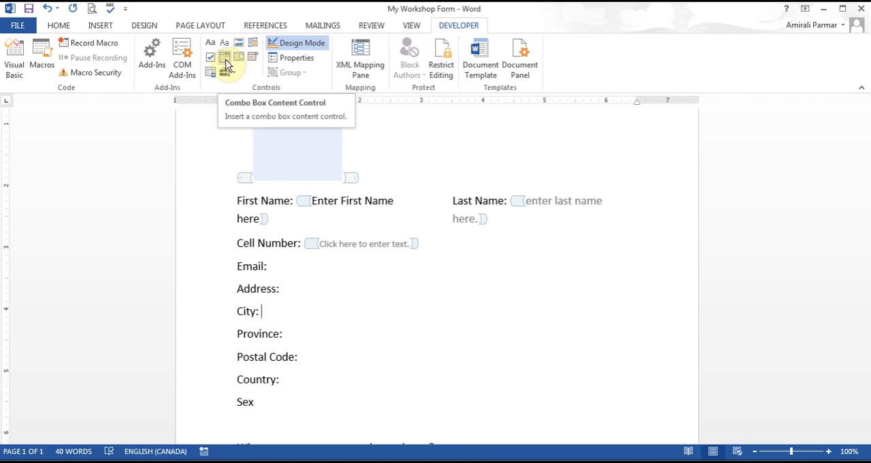
{"action": "left_click", "coordinate": [225, 60]}
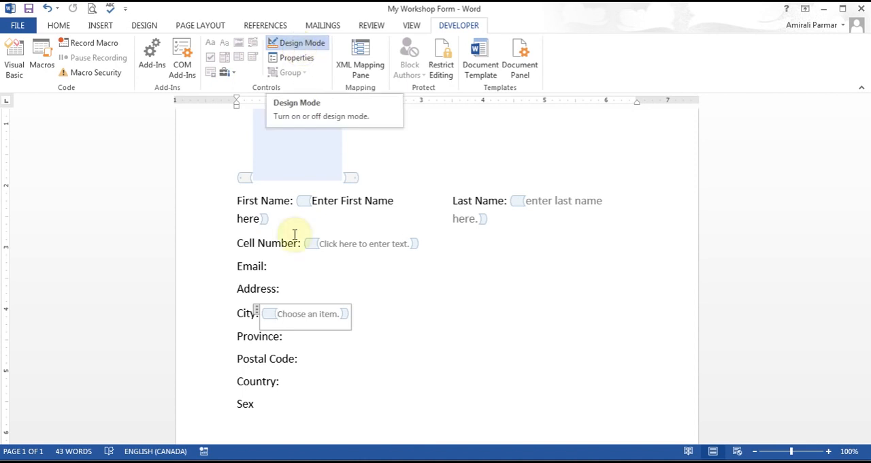
{"action": "left_click", "coordinate": [300, 64]}
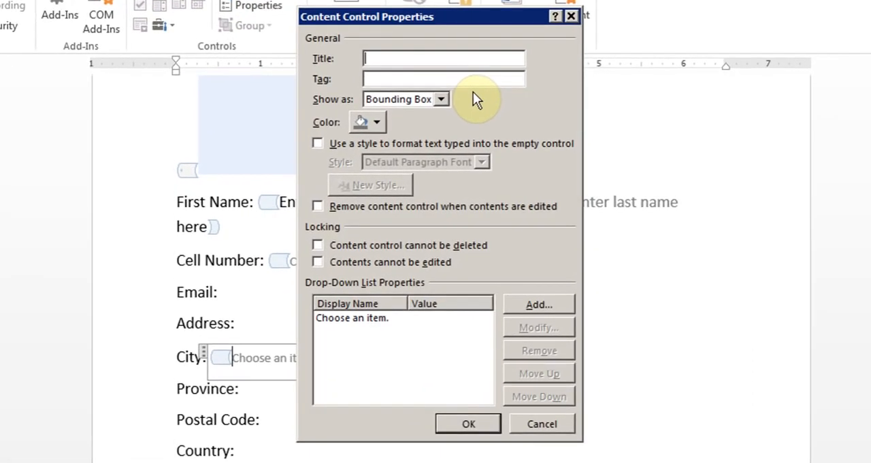
{"action": "type", "text": "City"}
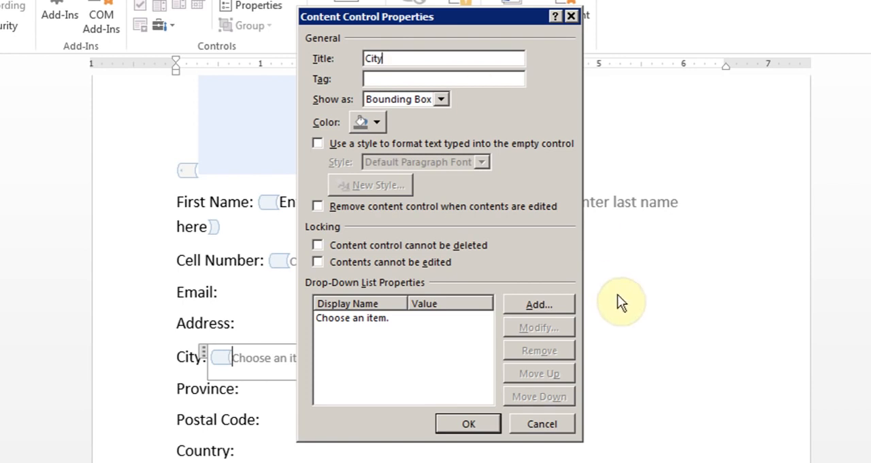
Step: Add Toronto as a choice in the City combo box's drop-down list
{"action": "left_click", "coordinate": [540, 307]}
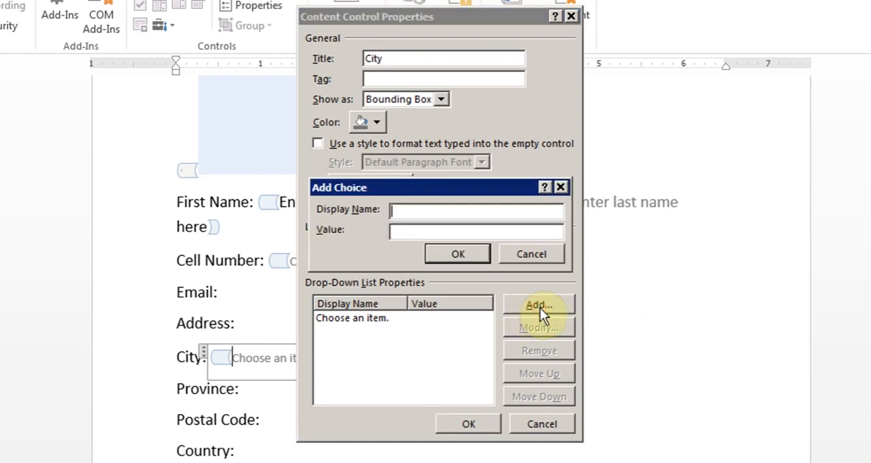
{"action": "type", "text": "Toronto"}
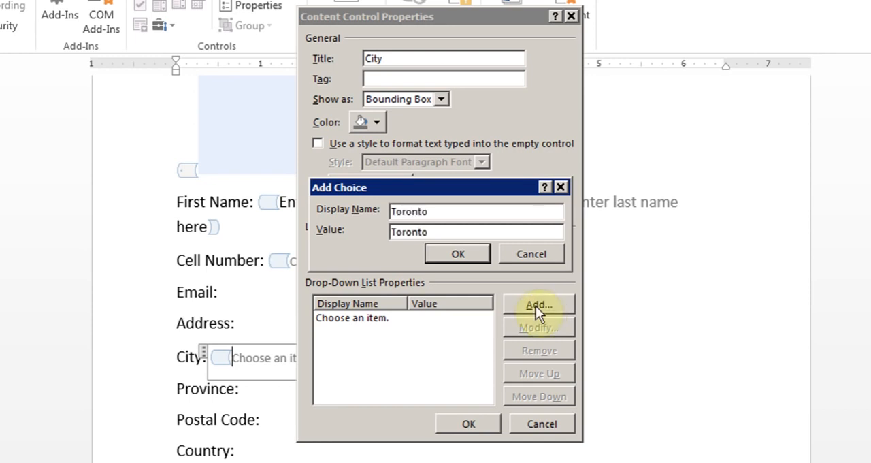
{"action": "left_click", "coordinate": [461, 246]}
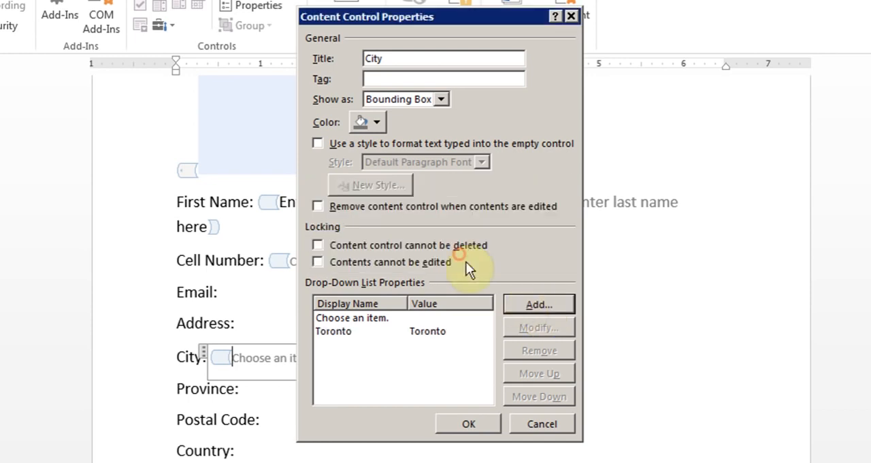
Step: Add Atlanta and New York as choices in the City combo box's drop-down list
{"action": "left_click", "coordinate": [536, 303]}
{"action": "type", "text": "Atlanta"}
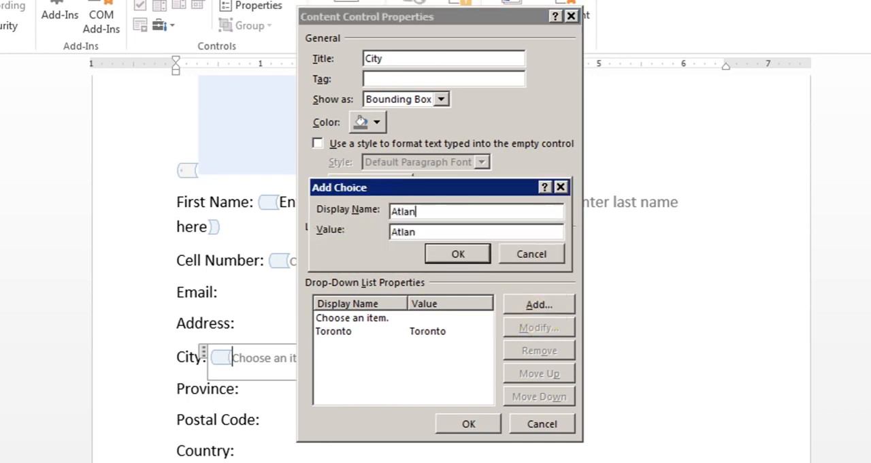
{"action": "left_click", "coordinate": [475, 255]}
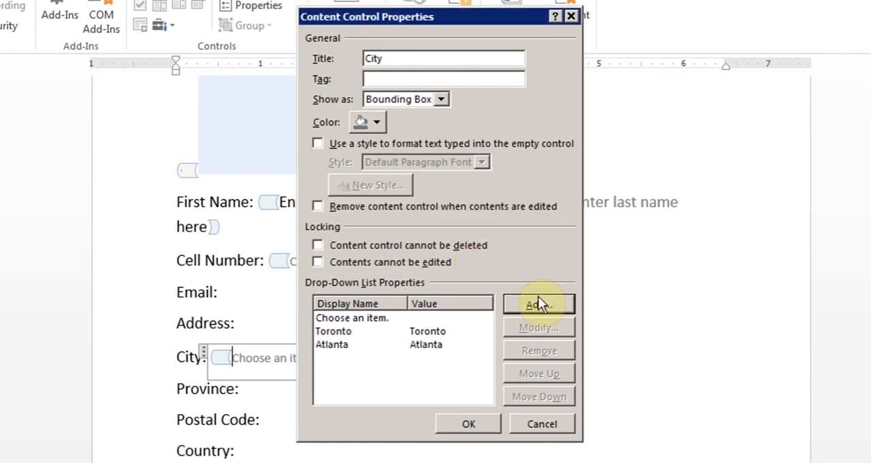
{"action": "left_click", "coordinate": [539, 300]}
{"action": "type", "text": "New York"}
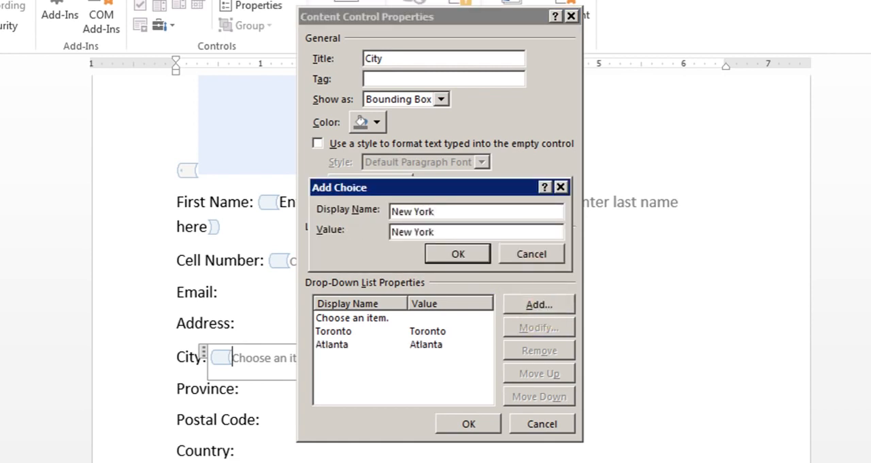
{"action": "left_click", "coordinate": [473, 251]}
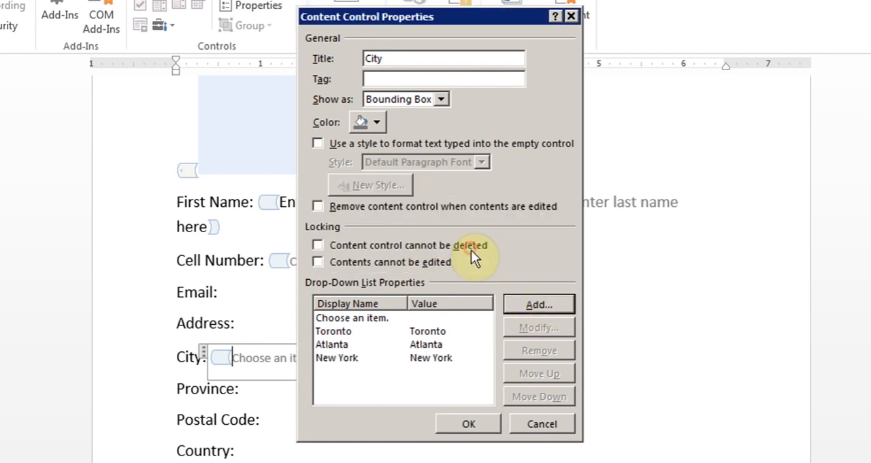
Step: Add Vancouver as a choice in the City combo box's list and accept the control's properties
{"action": "left_click", "coordinate": [522, 300]}
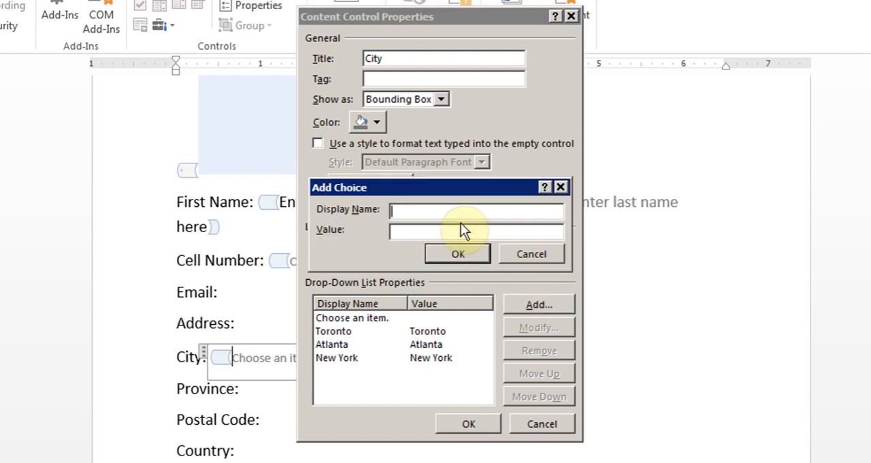
{"action": "type", "text": "Vcn"}
{"action": "key", "text": "BackSpace"}
{"action": "key", "text": "BackSpace"}
{"action": "type", "text": "an"}
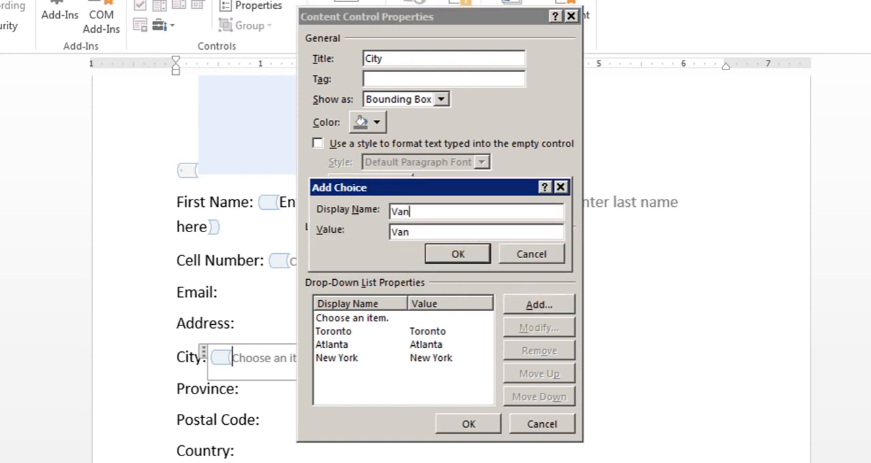
{"action": "type", "text": "couver"}
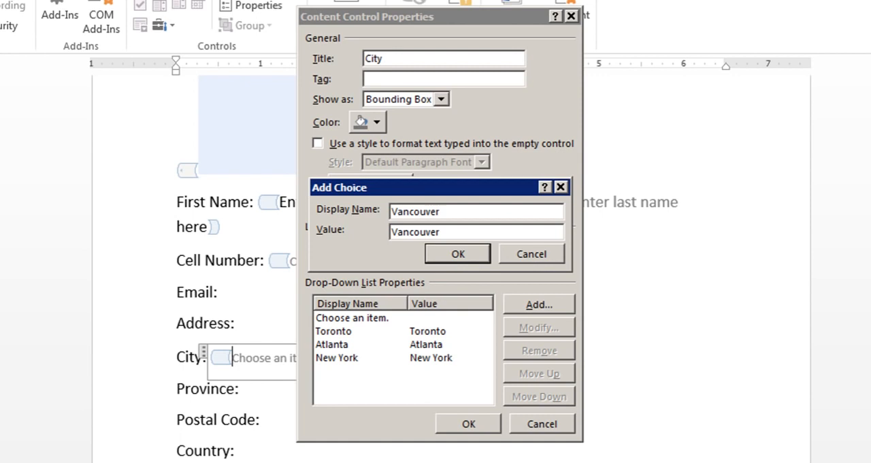
{"action": "left_click", "coordinate": [450, 250]}
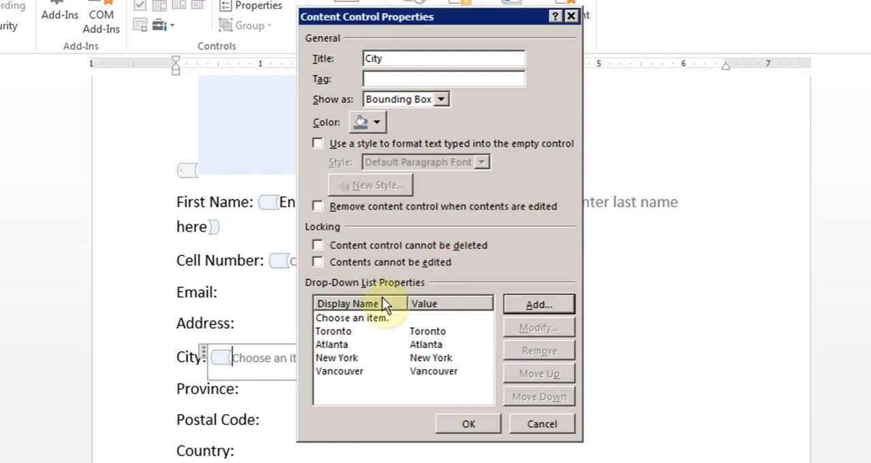
{"action": "left_click", "coordinate": [362, 330]}
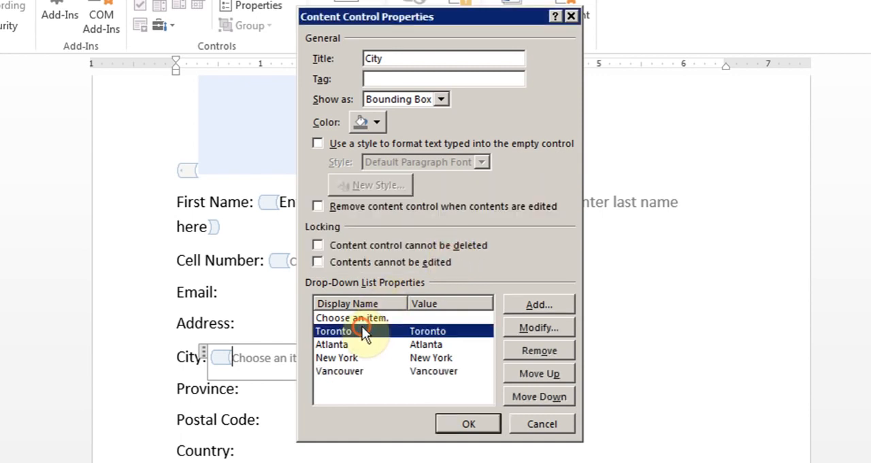
{"action": "left_click", "coordinate": [411, 318]}
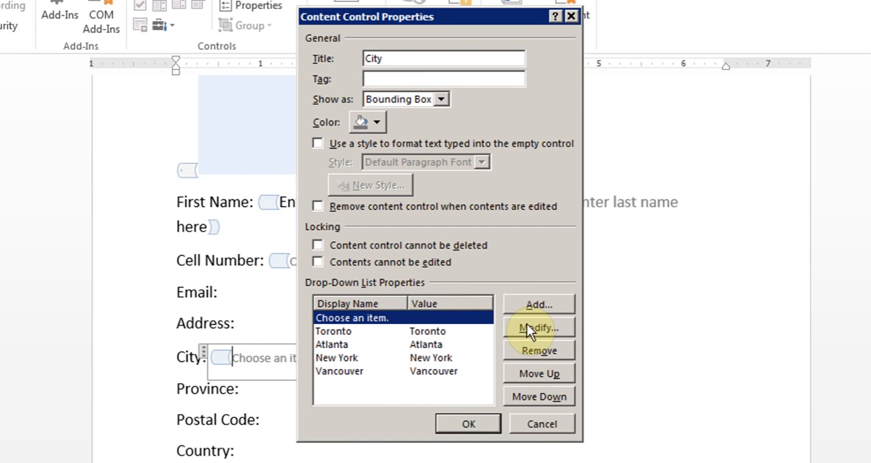
{"action": "left_click", "coordinate": [468, 421]}
Step: Insert a drop-down list content control after the Country label and give it the title Country in its properties
{"action": "left_click", "coordinate": [286, 389]}
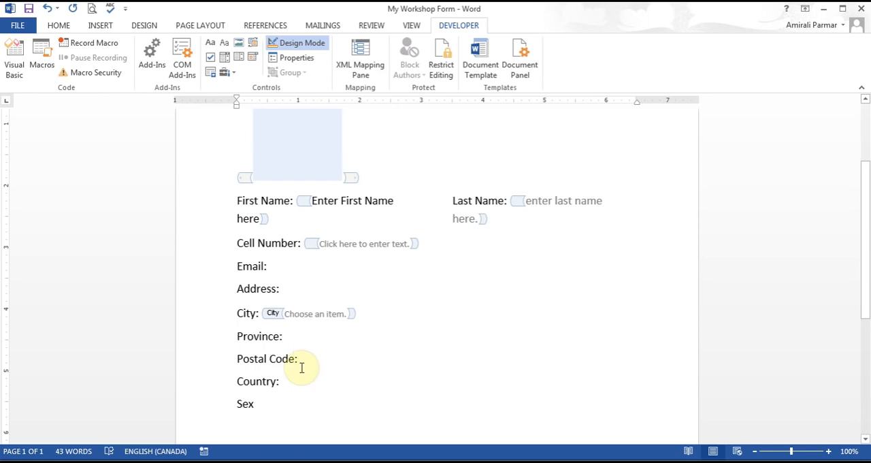
{"action": "left_click", "coordinate": [294, 381]}
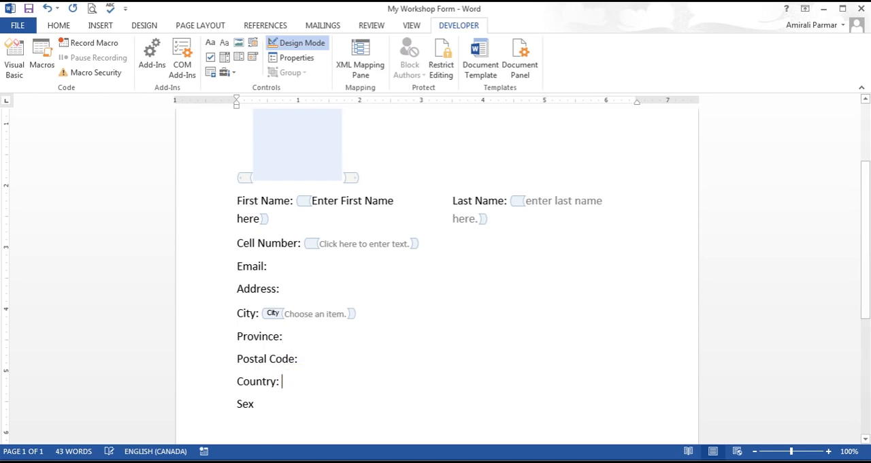
{"action": "left_click", "coordinate": [240, 59]}
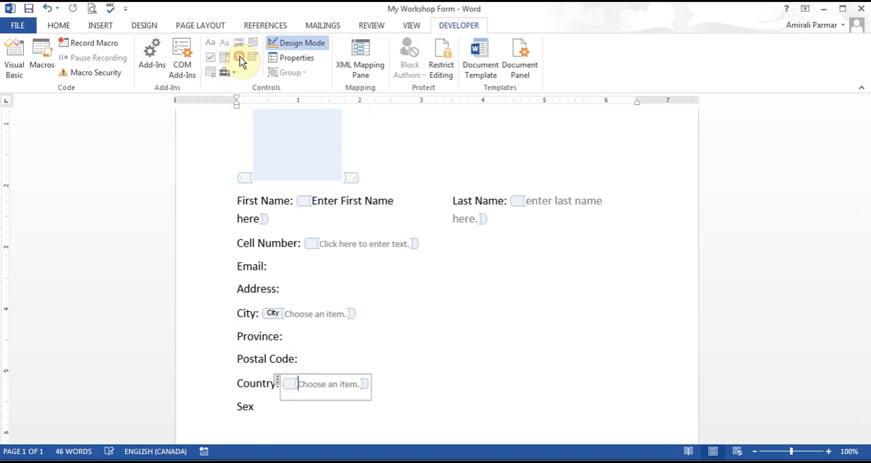
{"action": "left_click", "coordinate": [301, 60]}
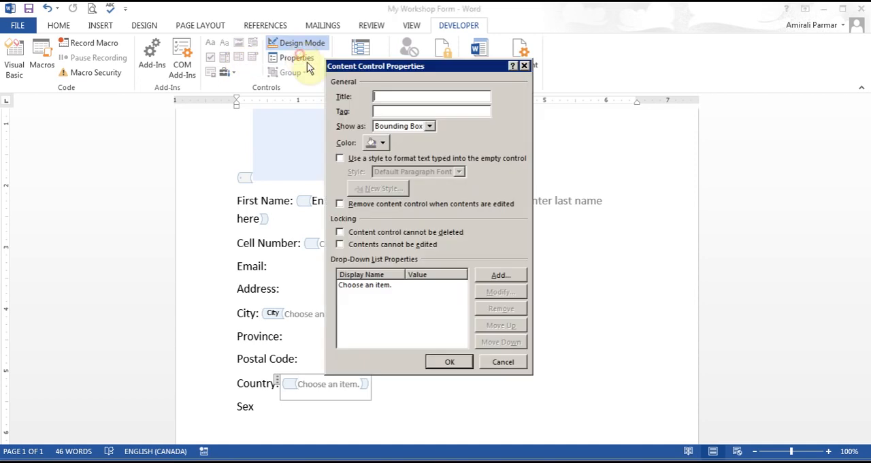
{"action": "type", "text": "Country"}
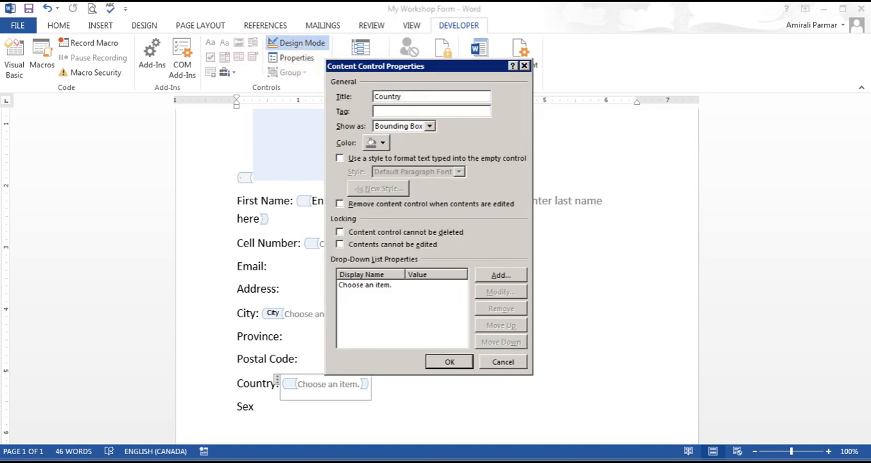
Step: Add USA and Canada as choices in the Country drop-down list and accept the control's properties
{"action": "left_click", "coordinate": [519, 276]}
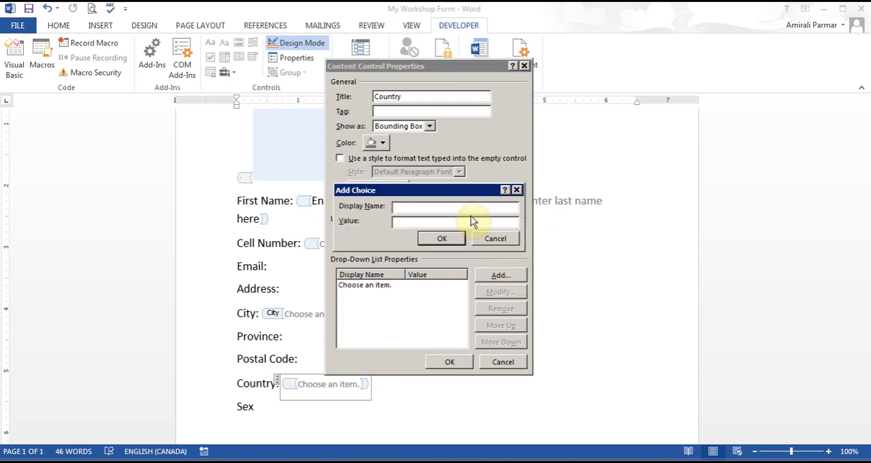
{"action": "type", "text": "USA"}
{"action": "left_click", "coordinate": [440, 239]}
{"action": "left_click", "coordinate": [497, 276]}
{"action": "type", "text": "Canada"}
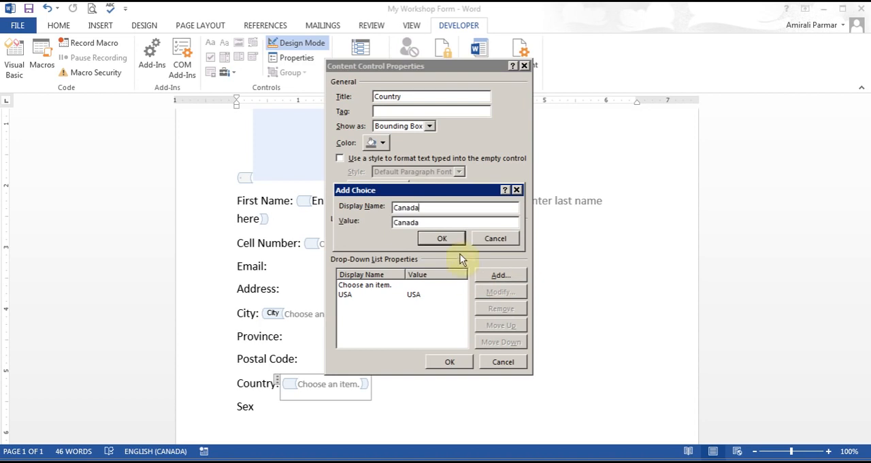
{"action": "left_click", "coordinate": [456, 240]}
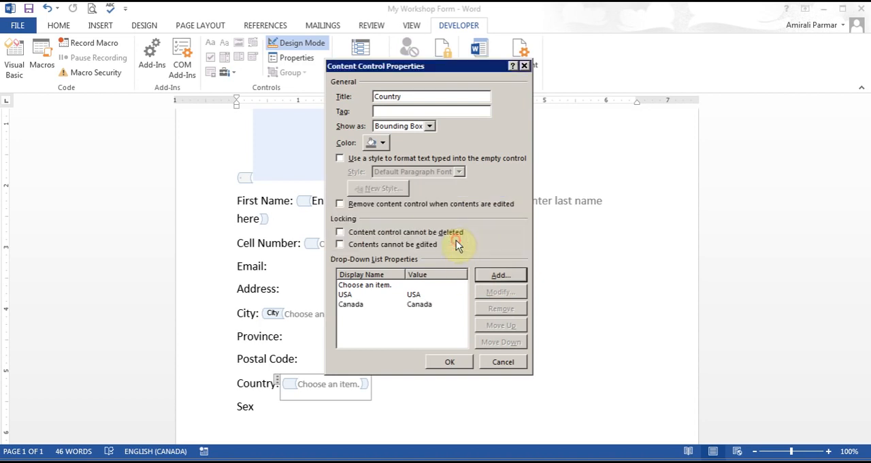
{"action": "left_click", "coordinate": [450, 362]}
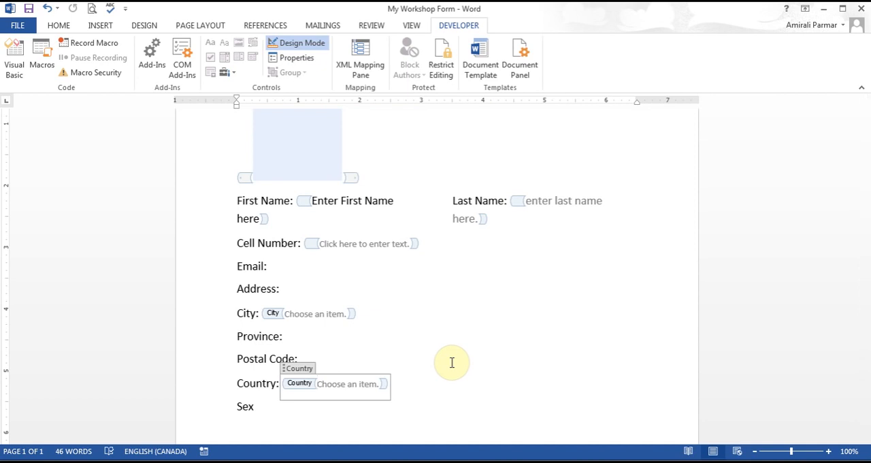
Step: Insert an ActiveX option button on the empty line below the Sex label
{"action": "left_click_drag", "start_coordinate": [866, 215], "coordinate": [867, 300]}
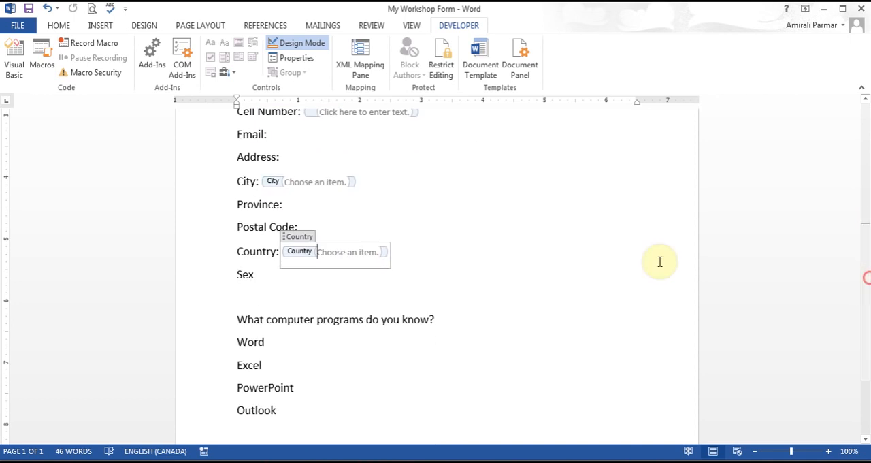
{"action": "left_click", "coordinate": [251, 297]}
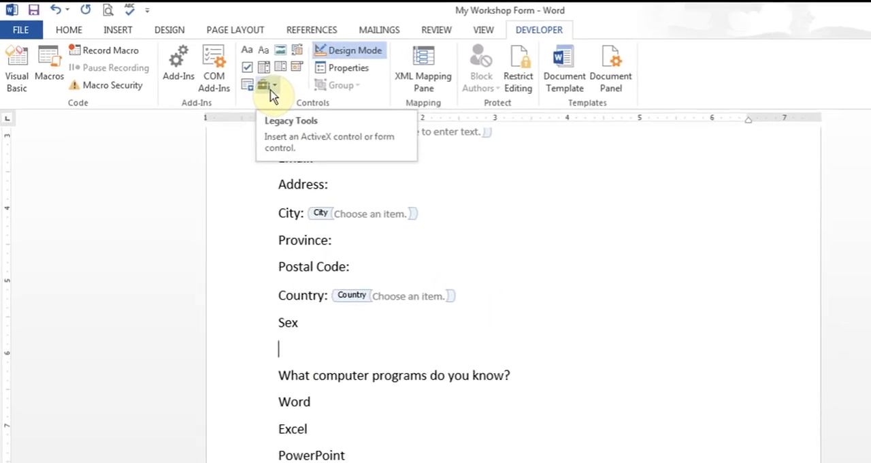
{"action": "left_click", "coordinate": [270, 89]}
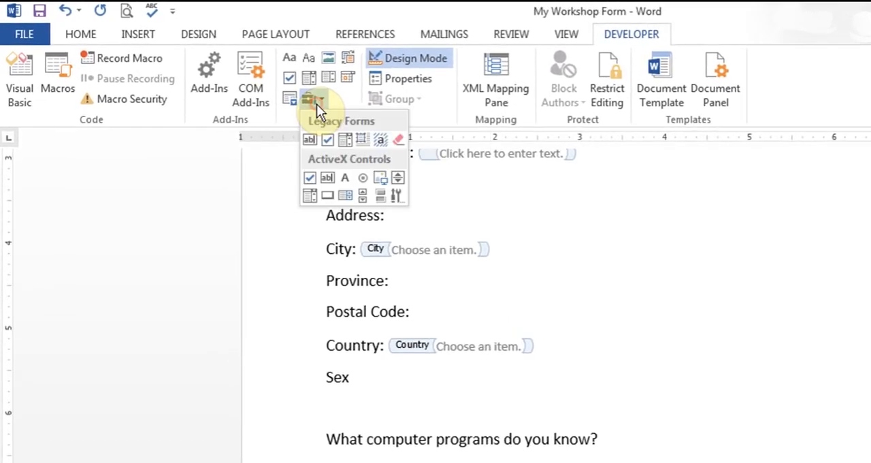
{"action": "left_click", "coordinate": [364, 178]}
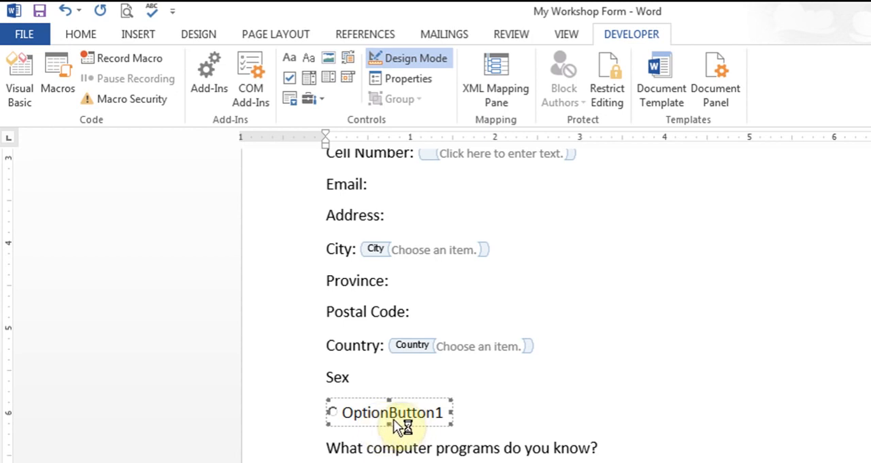
Step: Set the option button's caption to Male in its properties
{"action": "left_click", "coordinate": [428, 78]}
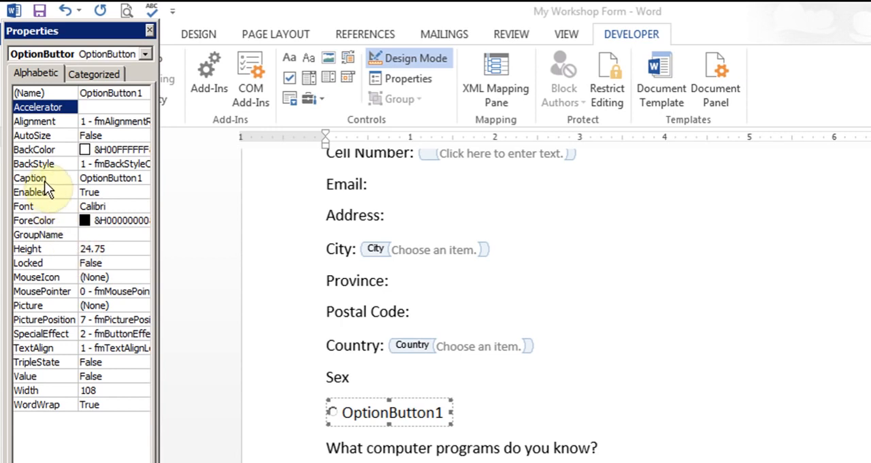
{"action": "left_click", "coordinate": [146, 177]}
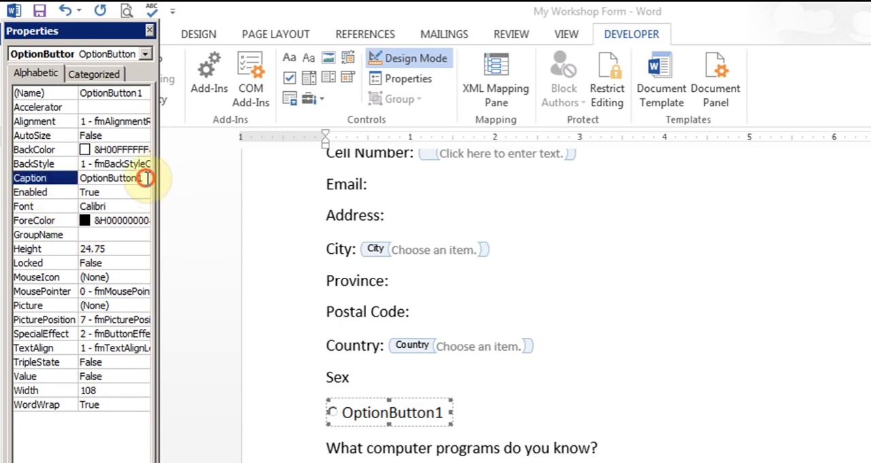
{"action": "key", "text": "BackSpace"}
{"action": "key", "text": "BackSpace"}
{"action": "key", "text": "BackSpace"}
{"action": "key", "text": "BackSpace"}
{"action": "key", "text": "BackSpace"}
{"action": "key", "text": "BackSpace"}
{"action": "key", "text": "BackSpace"}
{"action": "key", "text": "BackSpace"}
{"action": "key", "text": "BackSpace"}
{"action": "key", "text": "BackSpace"}
{"action": "key", "text": "BackSpace"}
{"action": "key", "text": "BackSpace"}
{"action": "key", "text": "BackSpace"}
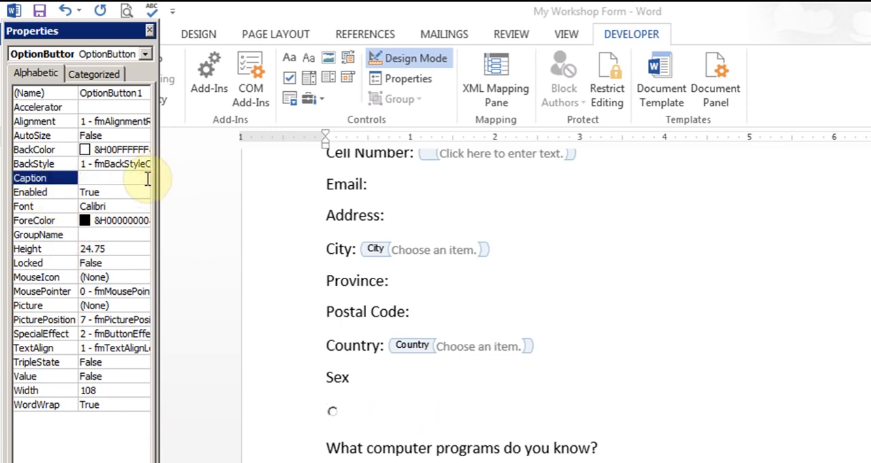
{"action": "type", "text": "Male"}
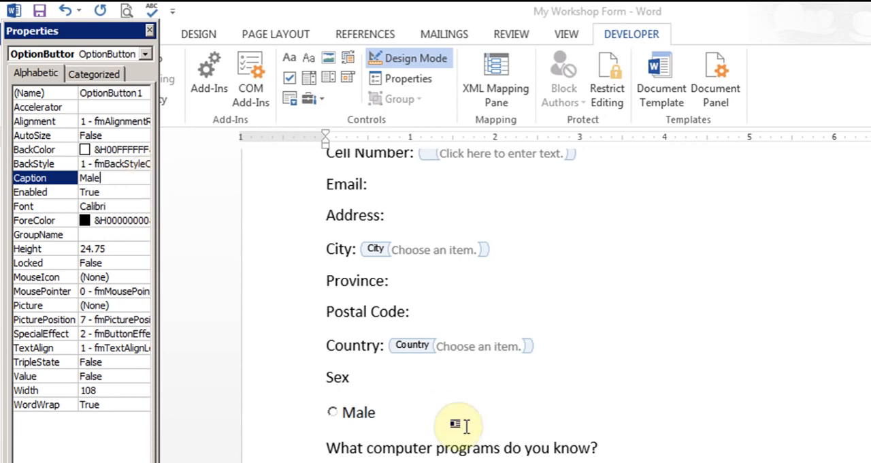
Step: Insert a second ActiveX option button on the same line, spaced to the right of the Male option
{"action": "left_click", "coordinate": [504, 405]}
{"action": "left_click", "coordinate": [505, 408]}
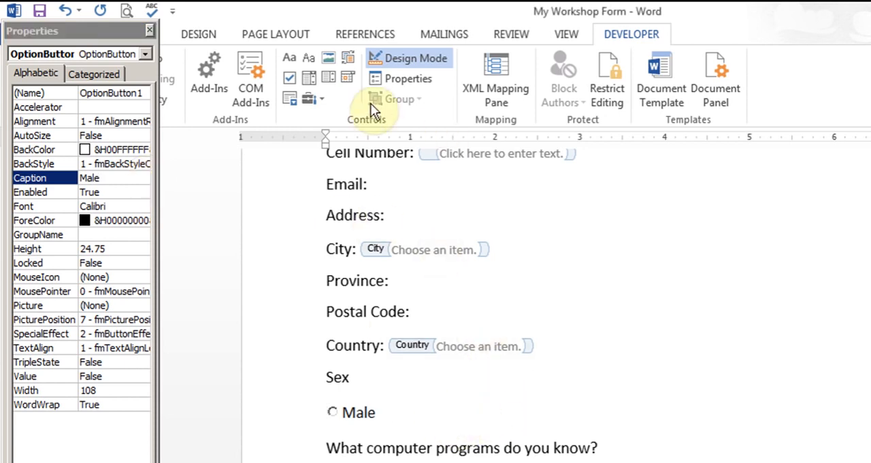
{"action": "left_click", "coordinate": [317, 99]}
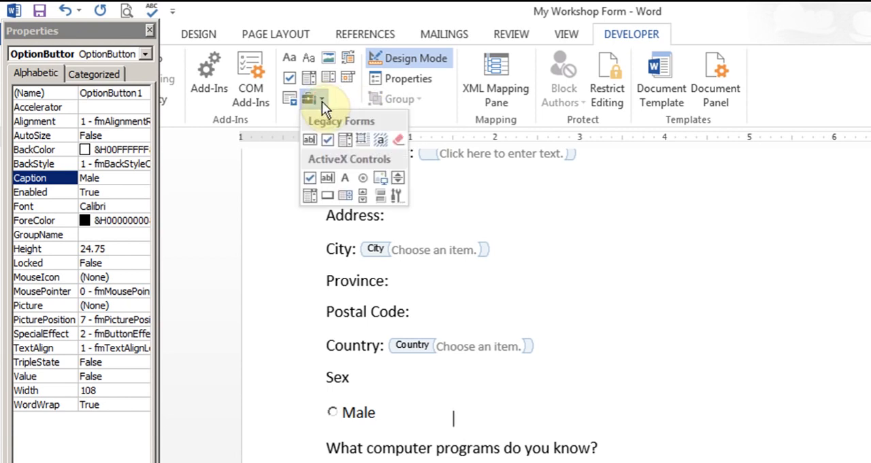
{"action": "left_click", "coordinate": [363, 177]}
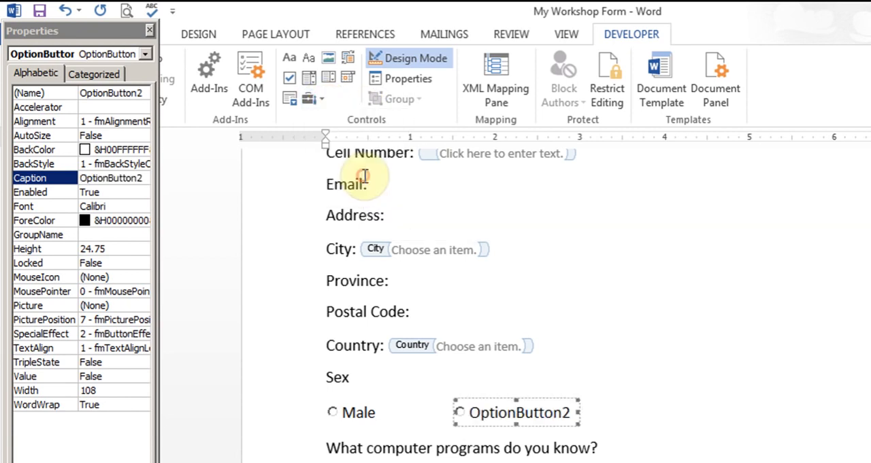
Step: Set the second option button's caption to Female
{"action": "left_click", "coordinate": [148, 178]}
{"action": "key", "text": "BackSpace"}
{"action": "key", "text": "BackSpace"}
{"action": "key", "text": "BackSpace"}
{"action": "key", "text": "BackSpace"}
{"action": "key", "text": "BackSpace"}
{"action": "key", "text": "BackSpace"}
{"action": "key", "text": "BackSpace"}
{"action": "key", "text": "BackSpace"}
{"action": "key", "text": "BackSpace"}
{"action": "key", "text": "BackSpace"}
{"action": "key", "text": "BackSpace"}
{"action": "key", "text": "BackSpace"}
{"action": "key", "text": "BackSpace"}
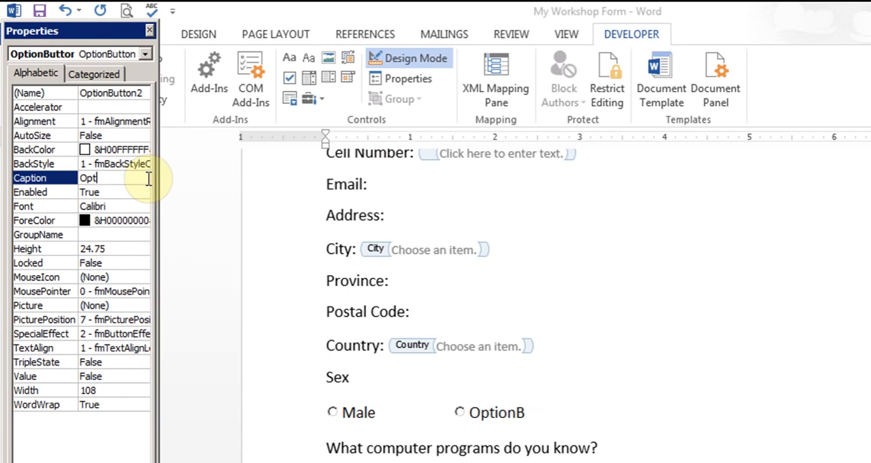
{"action": "type", "text": "Feaml"}
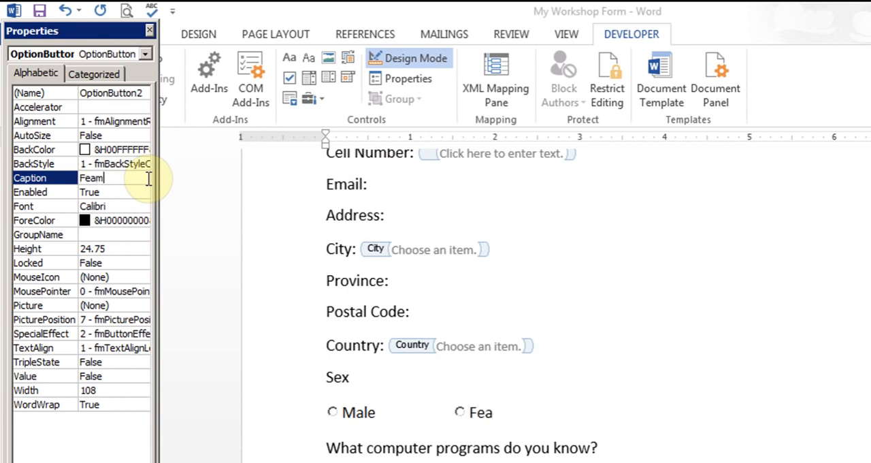
{"action": "key", "text": "BackSpace"}
{"action": "key", "text": "BackSpace"}
{"action": "key", "text": "BackSpace"}
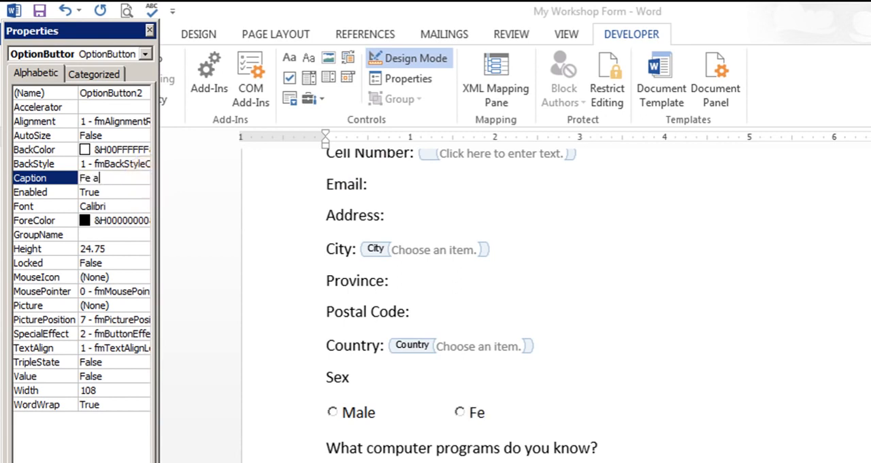
{"action": "type", "text": "male"}
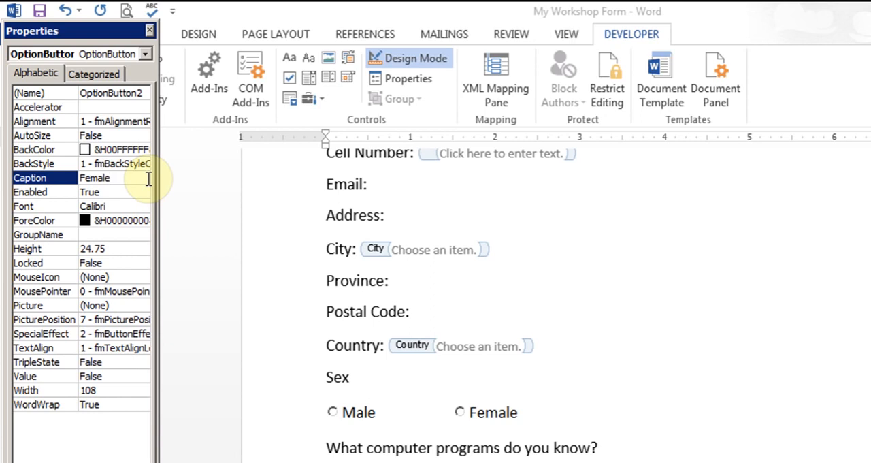
{"action": "left_click", "coordinate": [427, 462]}
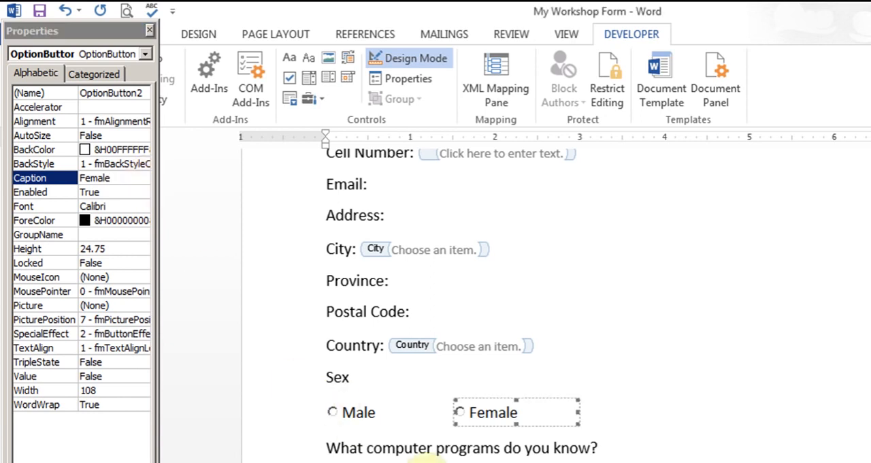
Step: Insert a check box content control after each of the Word, Excel, PowerPoint and Outlook labels
{"action": "left_click", "coordinate": [149, 31]}
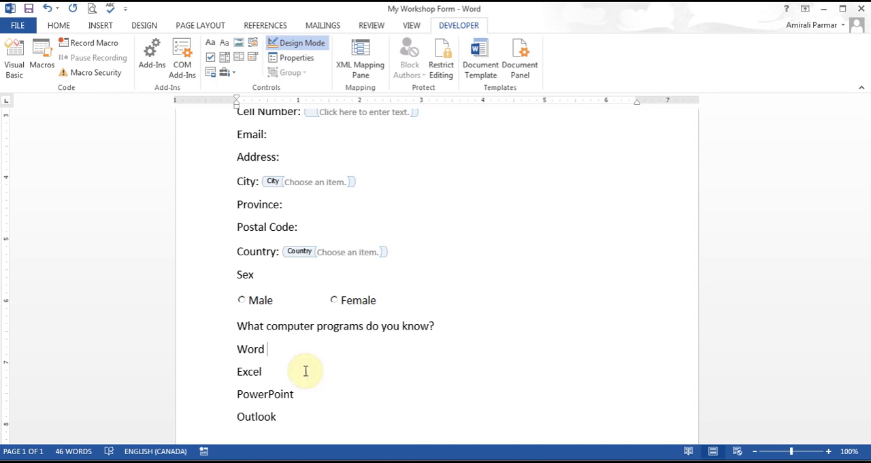
{"action": "left_click", "coordinate": [218, 66]}
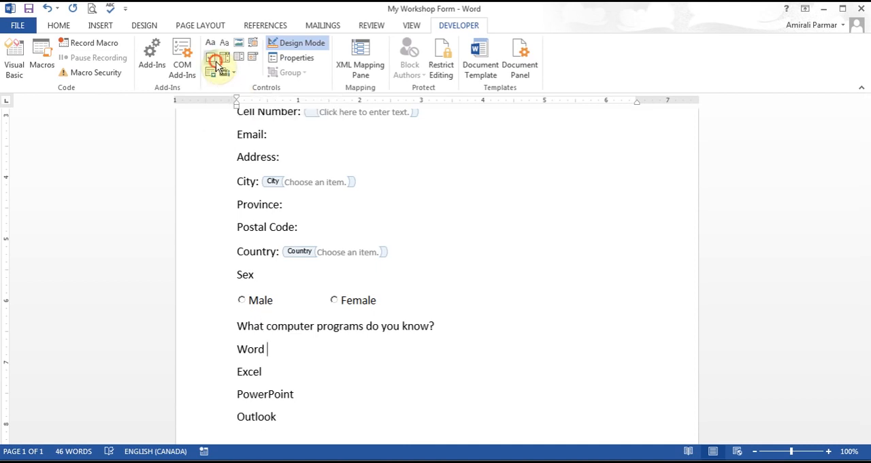
{"action": "left_click", "coordinate": [286, 370]}
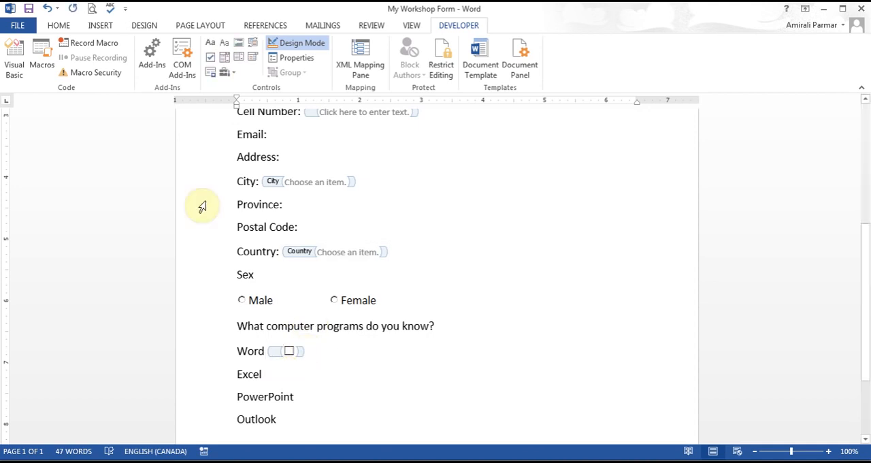
{"action": "left_click", "coordinate": [212, 57]}
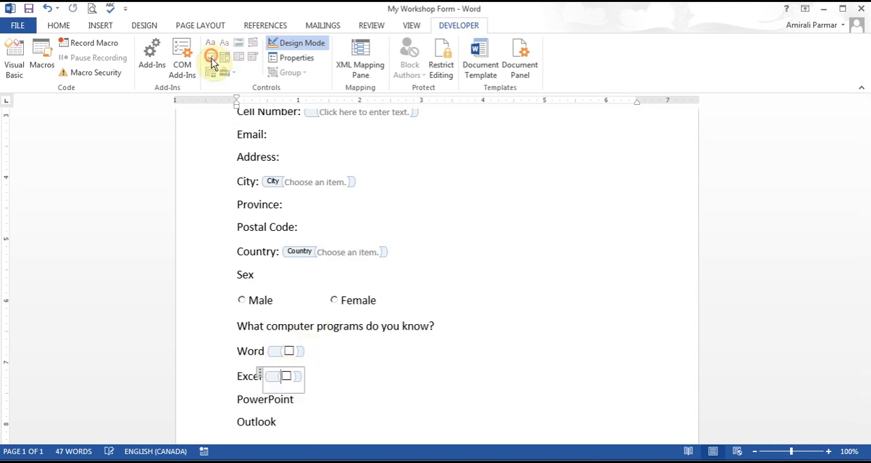
{"action": "left_click", "coordinate": [301, 400]}
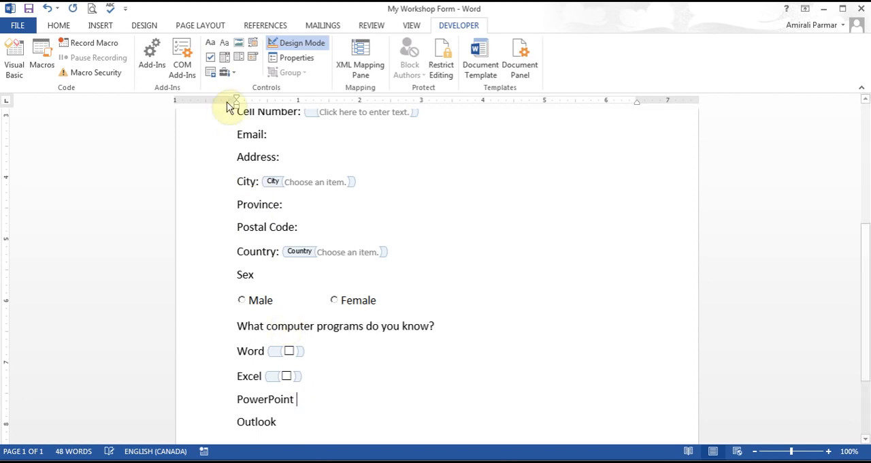
{"action": "left_click", "coordinate": [210, 58]}
{"action": "left_click", "coordinate": [291, 423]}
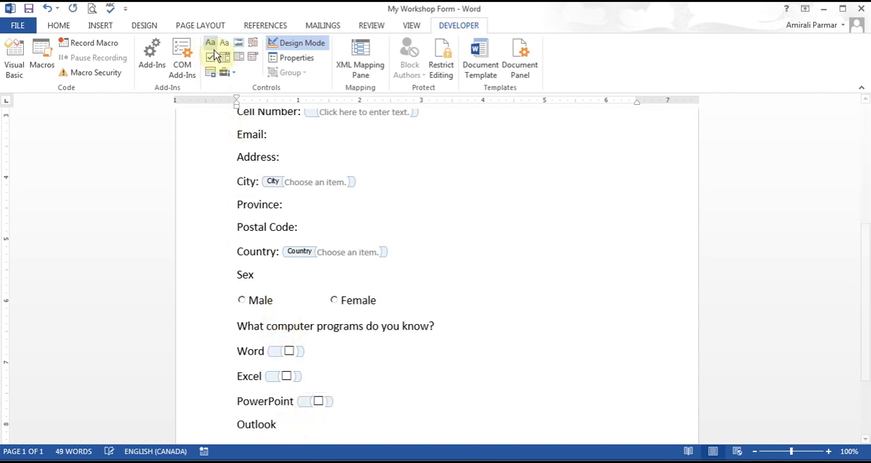
{"action": "left_click", "coordinate": [211, 58]}
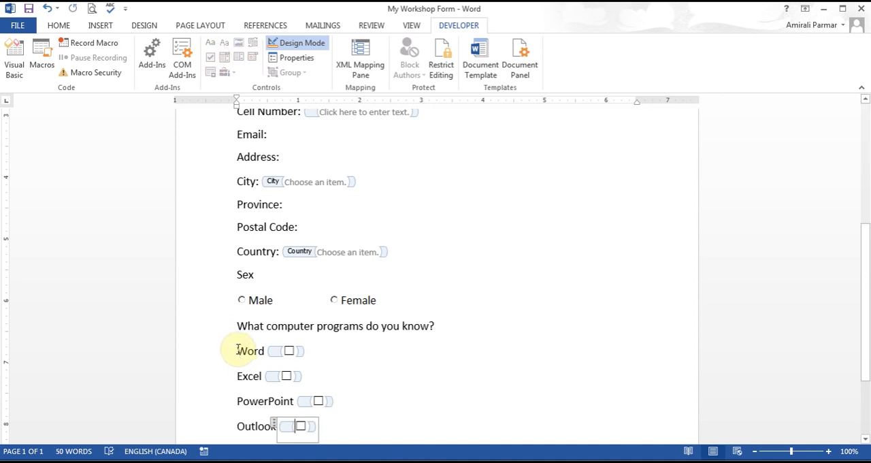
Step: Arrange the four computer program lines with their check boxes in two columns
{"action": "left_click_drag", "start_coordinate": [231, 348], "coordinate": [334, 424]}
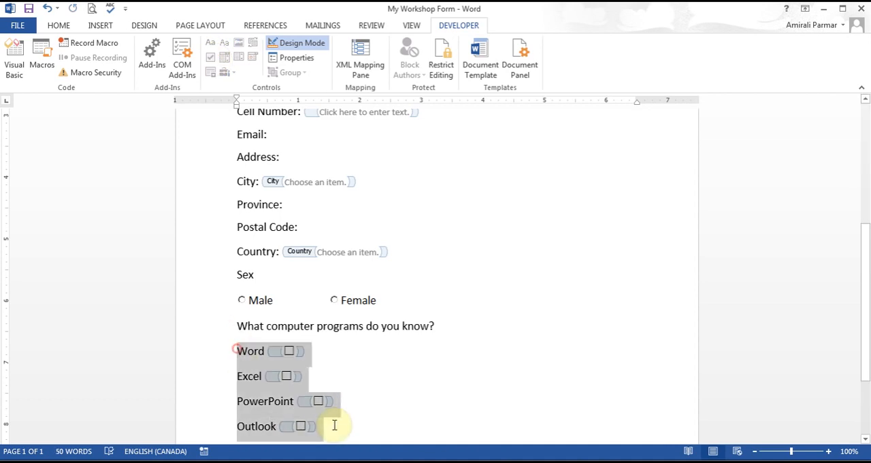
{"action": "left_click", "coordinate": [213, 28]}
{"action": "left_click", "coordinate": [117, 68]}
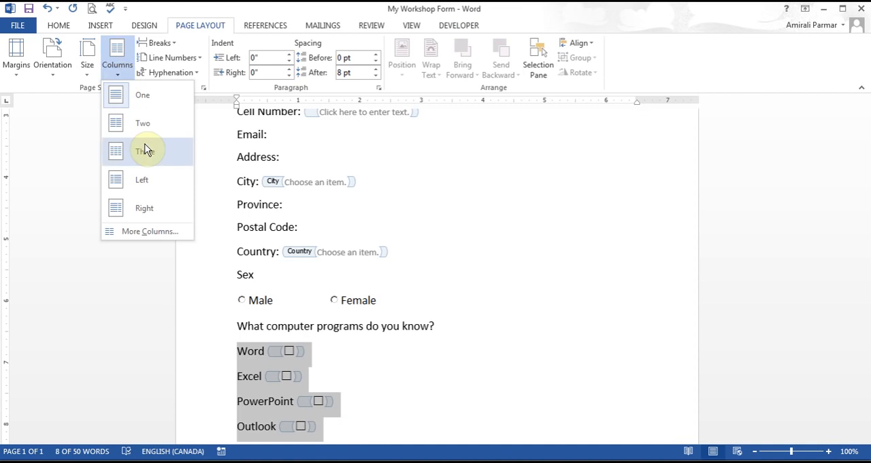
{"action": "left_click", "coordinate": [145, 137]}
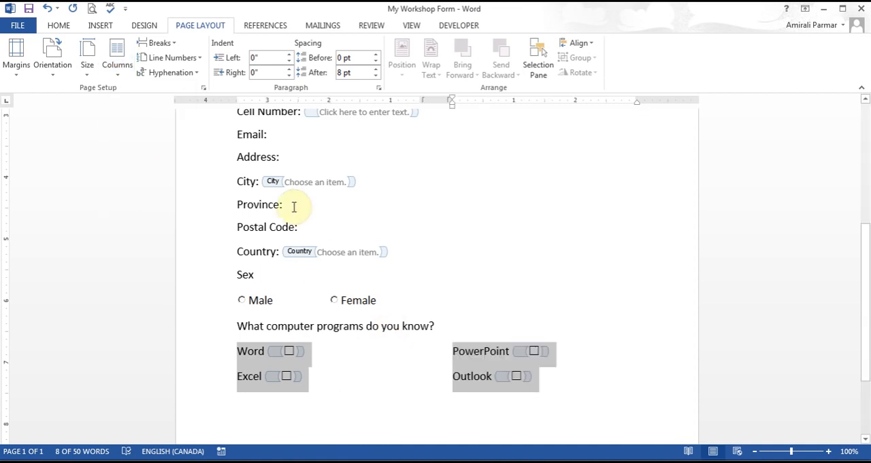
Step: Arrange the City and Province lines side by side in two columns
{"action": "left_click_drag", "start_coordinate": [239, 179], "coordinate": [291, 200]}
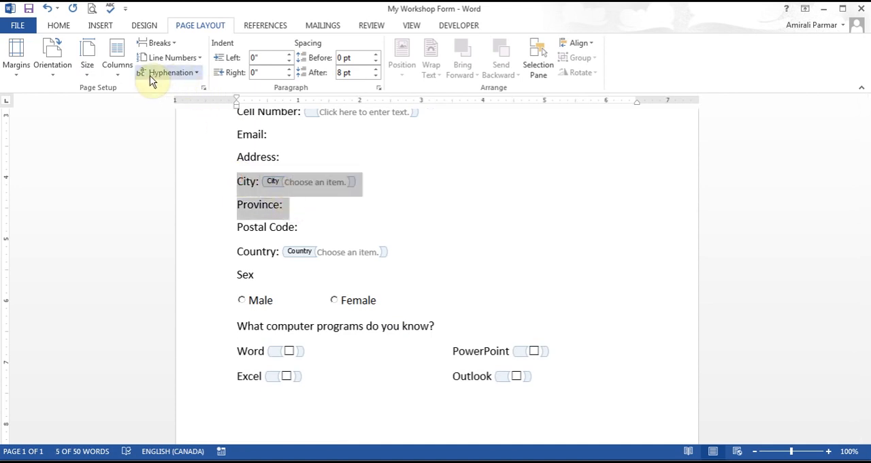
{"action": "left_click", "coordinate": [120, 72]}
{"action": "left_click", "coordinate": [136, 122]}
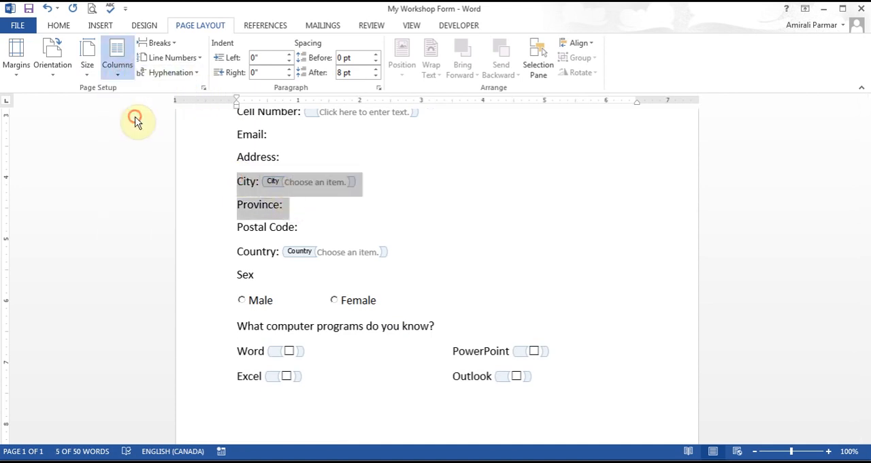
Step: Arrange the Postal Code and Country lines side by side in two columns
{"action": "left_click_drag", "start_coordinate": [242, 224], "coordinate": [274, 227]}
{"action": "left_click_drag", "start_coordinate": [238, 204], "coordinate": [431, 238]}
{"action": "left_click", "coordinate": [118, 68]}
{"action": "left_click", "coordinate": [128, 125]}
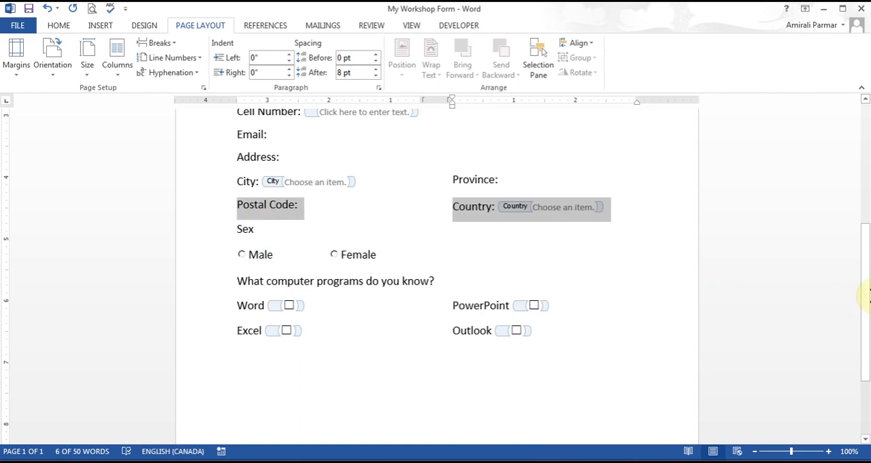
Step: Draw a straight horizontal line about 6.76" long between the Email and Address lines
{"action": "left_click_drag", "start_coordinate": [866, 294], "coordinate": [857, 202]}
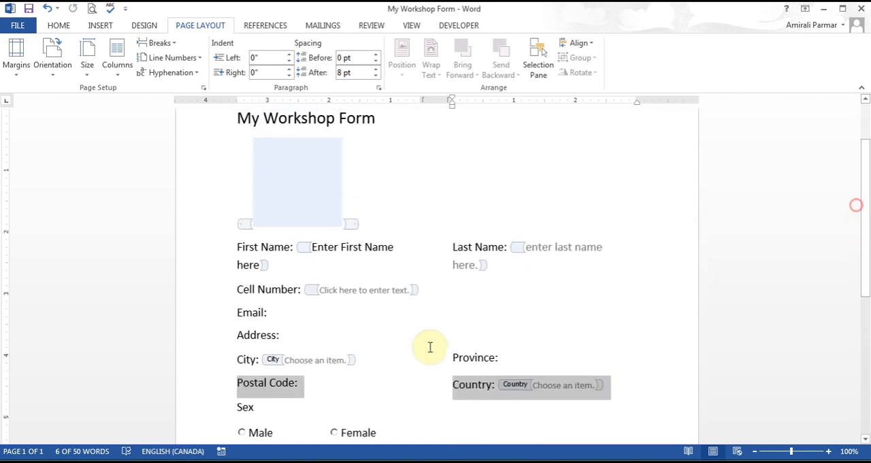
{"action": "left_click", "coordinate": [354, 312]}
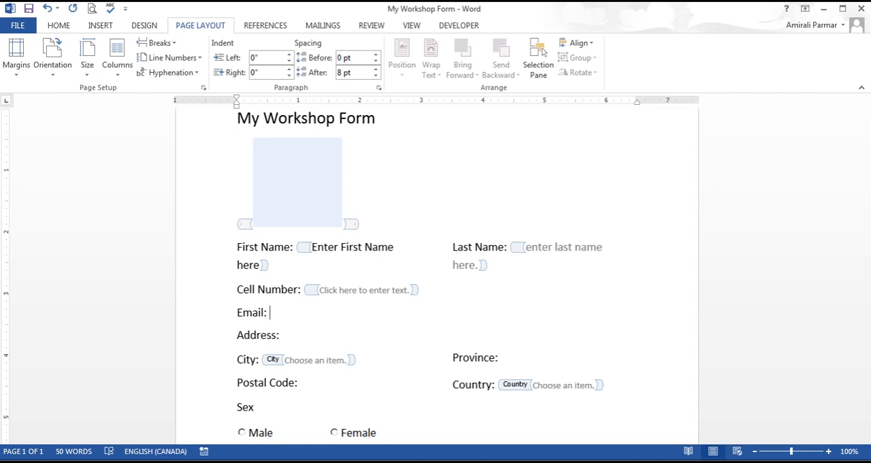
{"action": "left_click", "coordinate": [99, 25]}
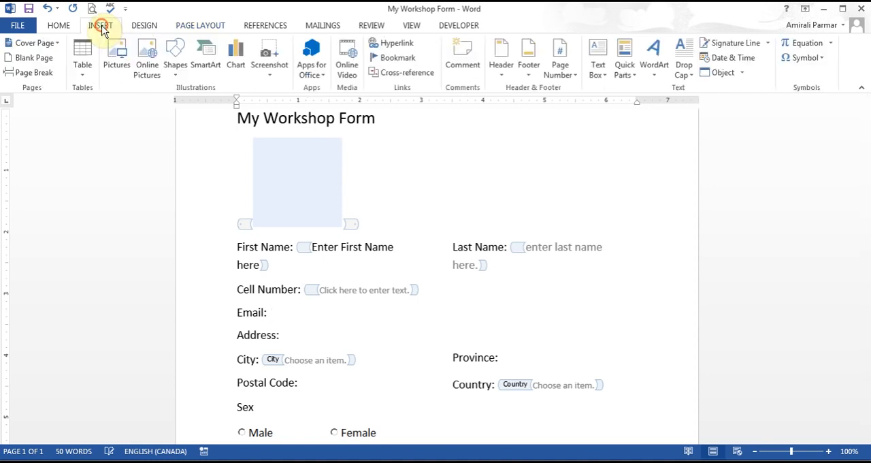
{"action": "left_click", "coordinate": [176, 65]}
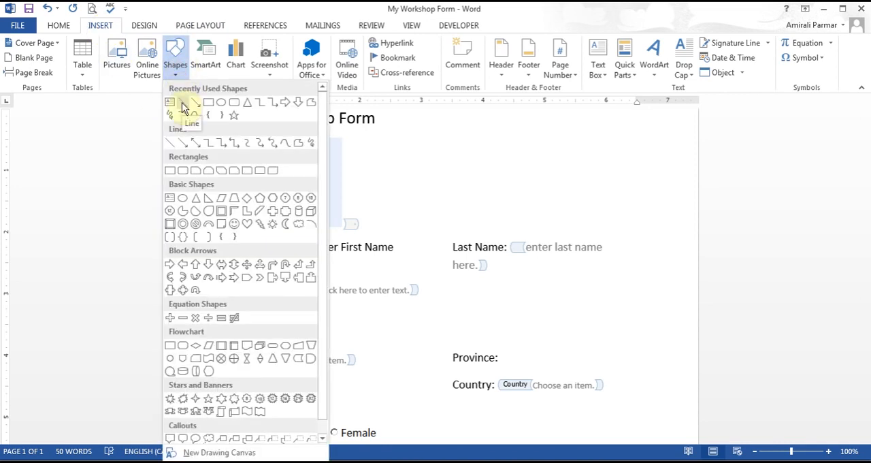
{"action": "left_click", "coordinate": [182, 104]}
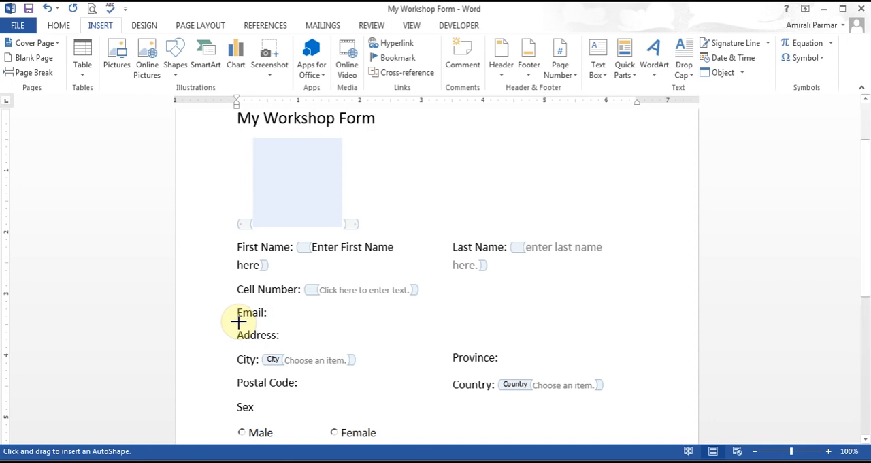
{"action": "mouse_move", "coordinate": [238, 321]}
{"action": "left_mouse_down"}
{"action": "mouse_move", "coordinate": [442, 329]}
{"action": "mouse_move", "coordinate": [654, 321]}
{"action": "left_mouse_up"}
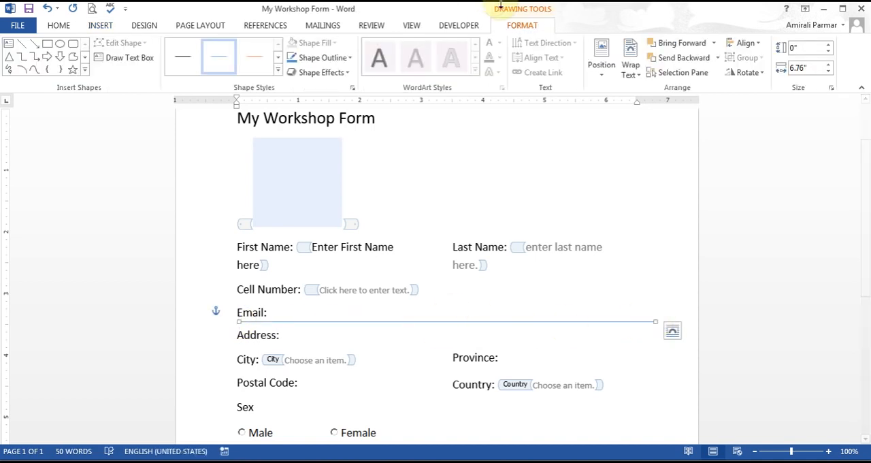
Step: Apply the black preset style to the separator line and set its outline weight to 2¼ pt
{"action": "left_click", "coordinate": [181, 62]}
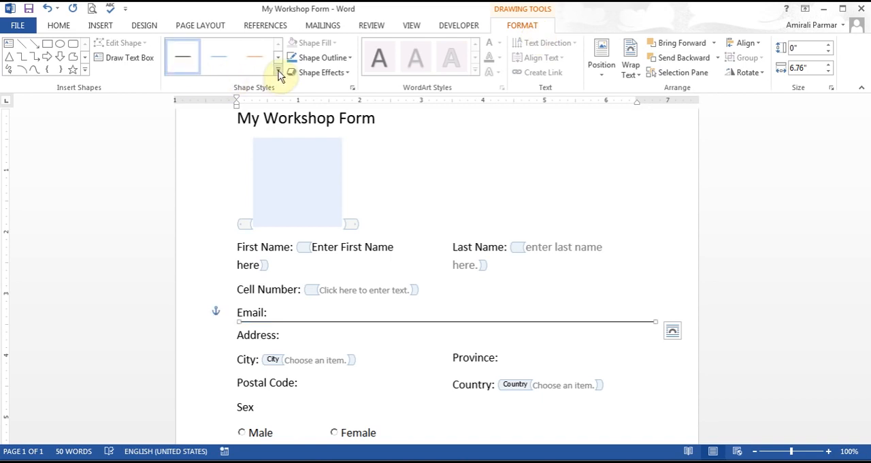
{"action": "left_click", "coordinate": [350, 58]}
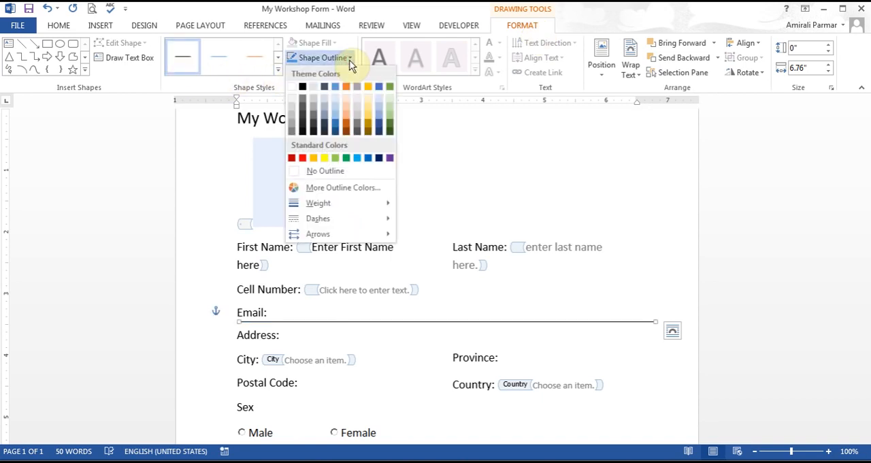
{"action": "mouse_move", "coordinate": [334, 204]}
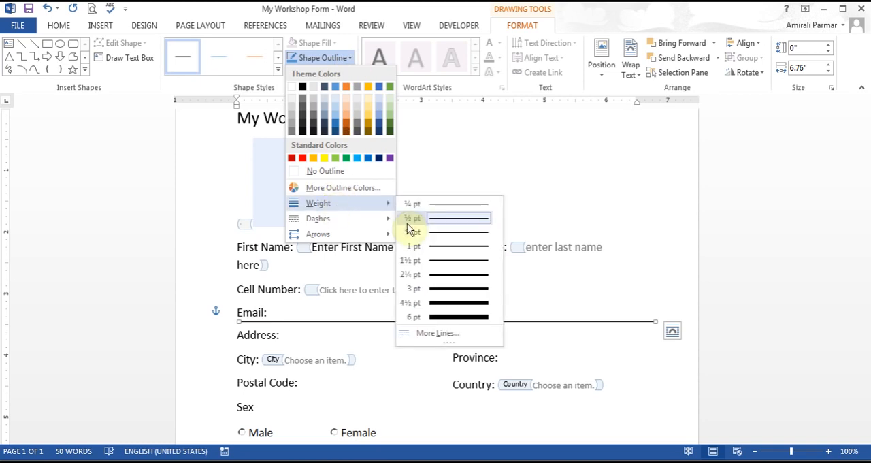
{"action": "left_click", "coordinate": [435, 275]}
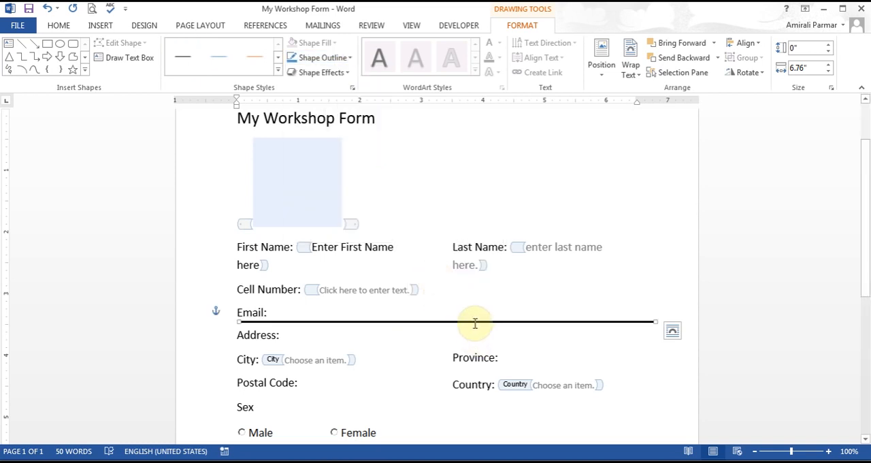
{"action": "left_click", "coordinate": [462, 342]}
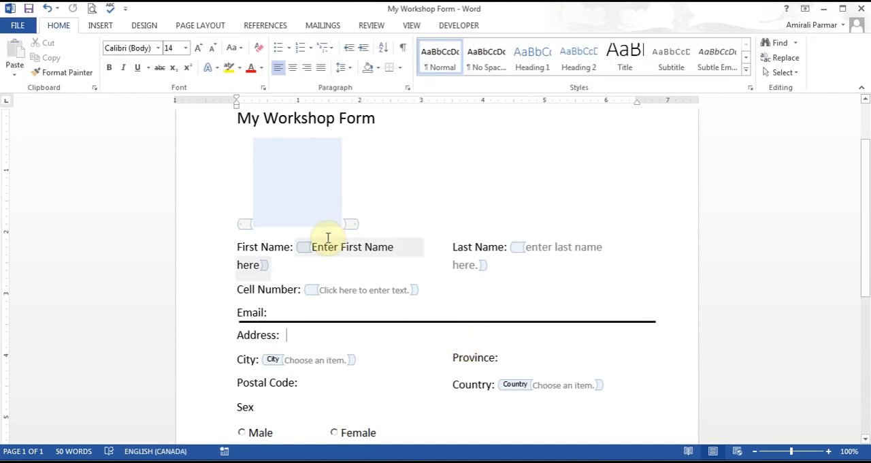
Step: Underline the "Enter First Name here" text in the First Name content control
{"action": "left_click", "coordinate": [306, 247]}
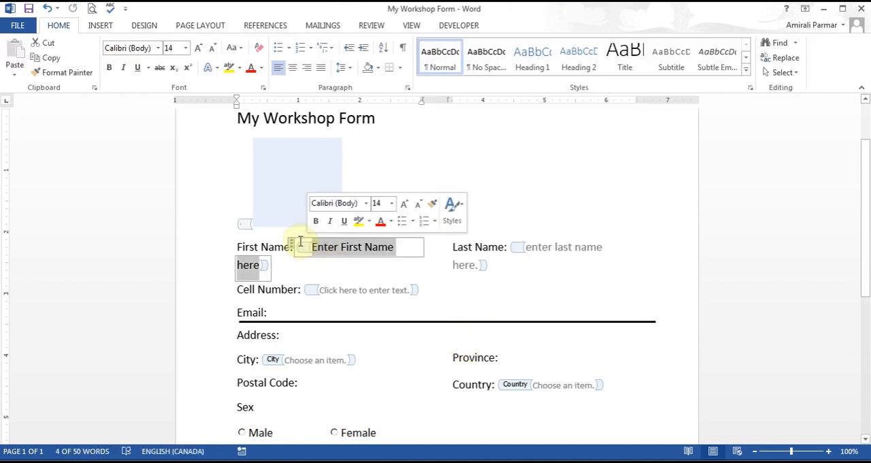
{"action": "left_click", "coordinate": [138, 68]}
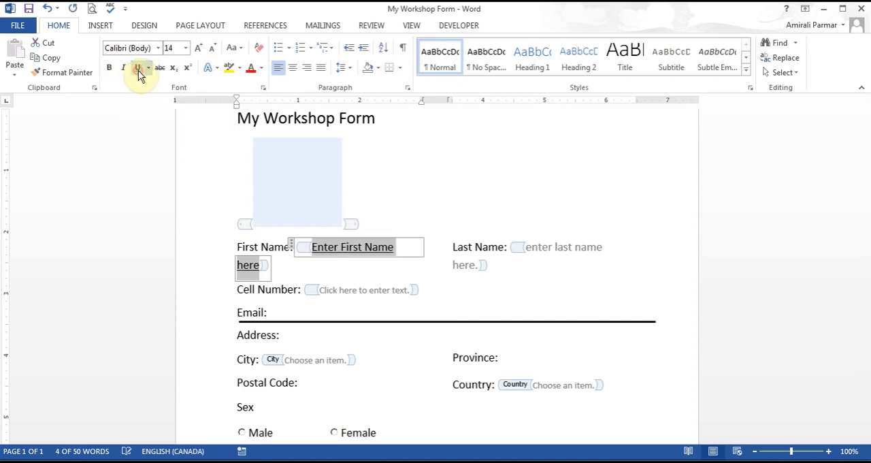
{"action": "left_click", "coordinate": [468, 302]}
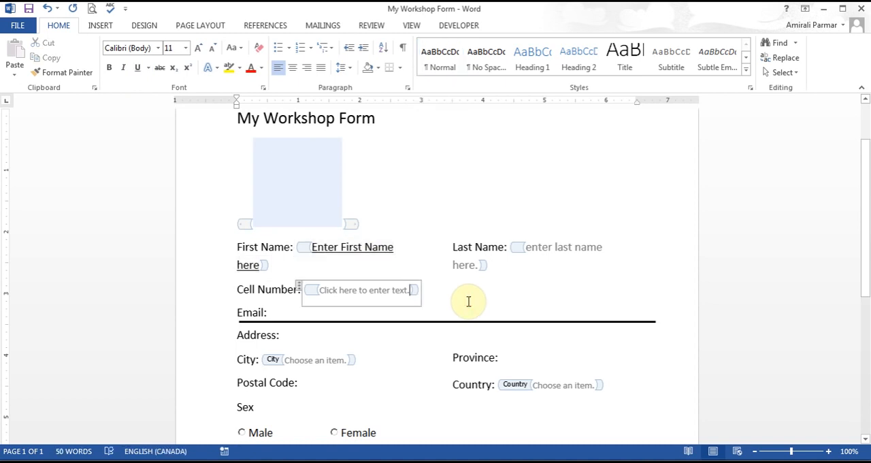
Step: Add two new lines below the picture placeholder and enter the label "Today's Date:" on the first
{"action": "left_click", "coordinate": [393, 224]}
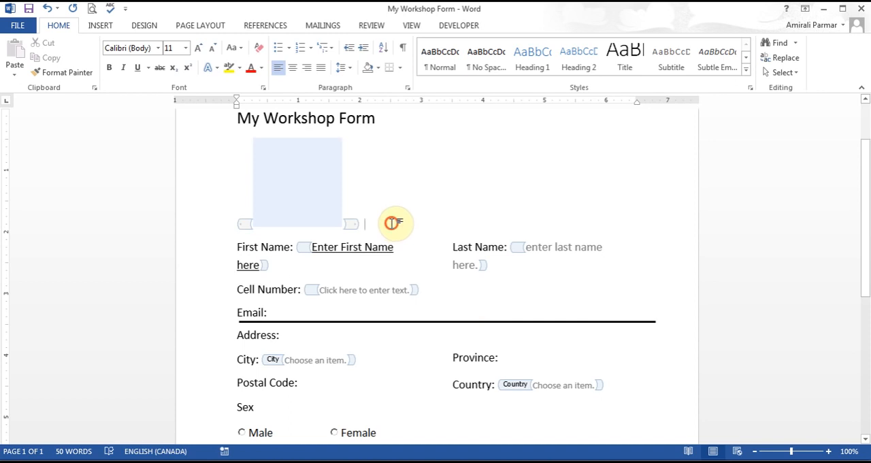
{"action": "key", "text": "Return"}
{"action": "key", "text": "Return"}
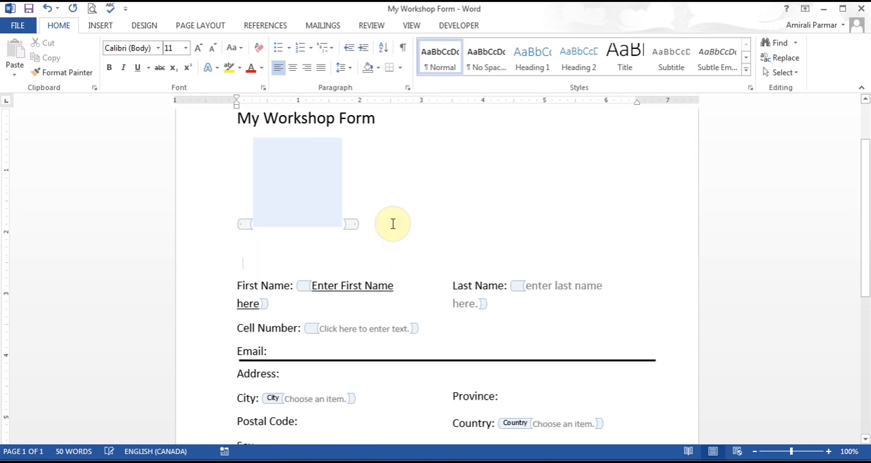
{"action": "key", "text": "Up"}
{"action": "key", "text": "Down"}
{"action": "key", "text": "Up"}
{"action": "type", "text": "Todays"}
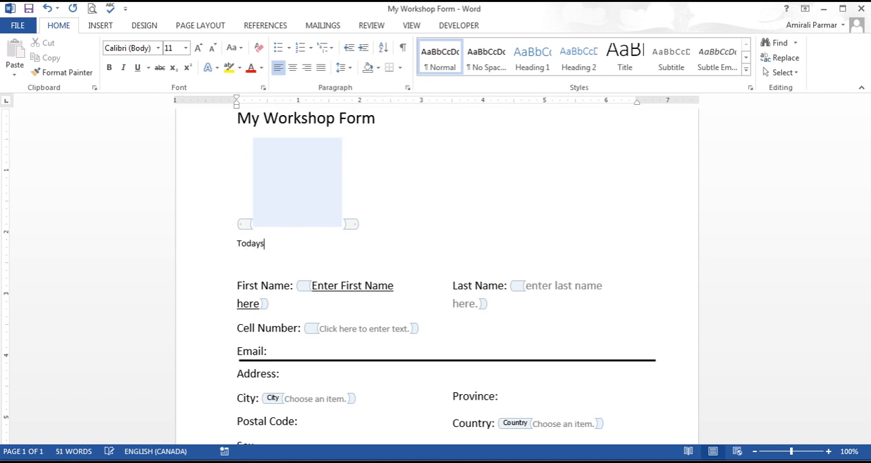
{"action": "key", "text": "BackSpace"}
{"action": "type", "text": "'s Date:"}
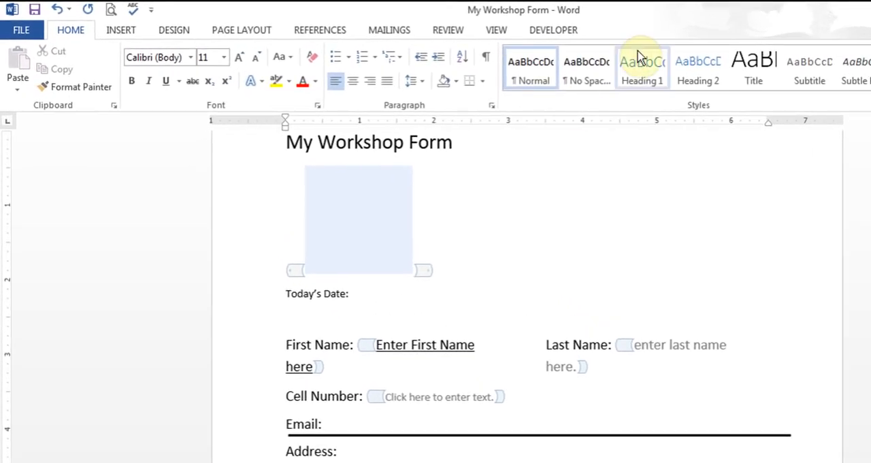
Step: Insert a date picker content control after the Today's Date label
{"action": "left_click", "coordinate": [555, 30]}
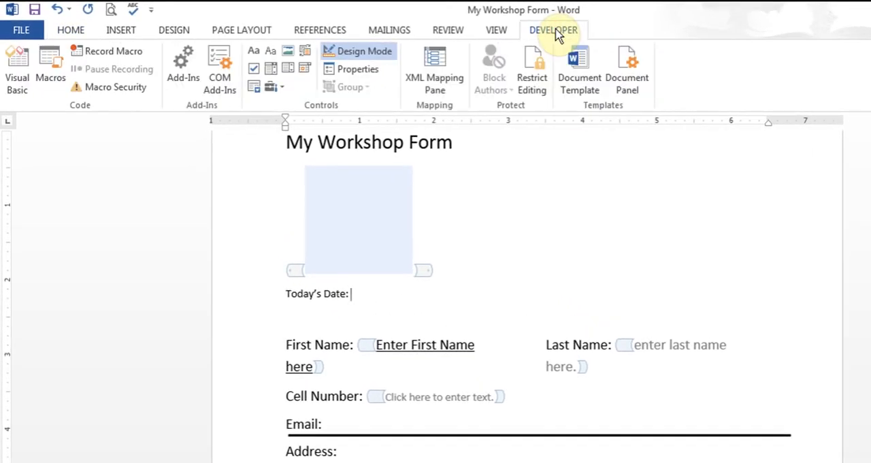
{"action": "left_click", "coordinate": [304, 71]}
{"action": "scroll", "coordinate": [411, 315], "scroll_direction": "up", "scroll_amount": 2}
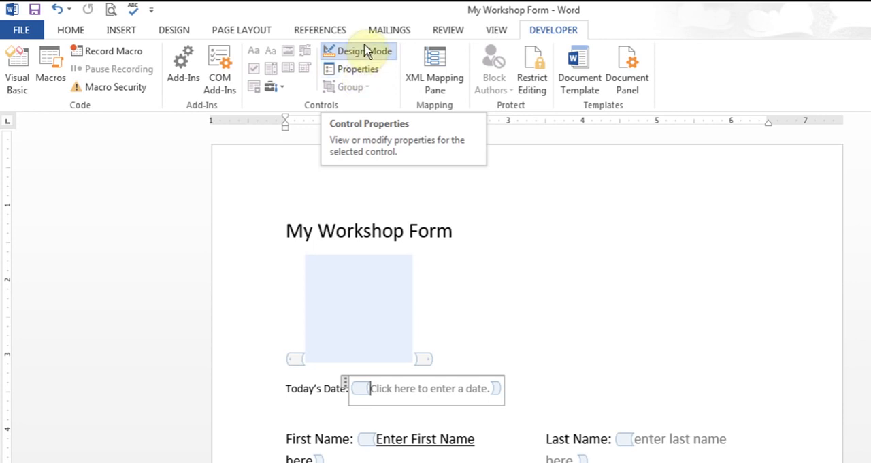
Step: Set the date picker's display format to "dddd, MMMM dd, yyyy" and title the control "Todays Date"
{"action": "left_click", "coordinate": [357, 71]}
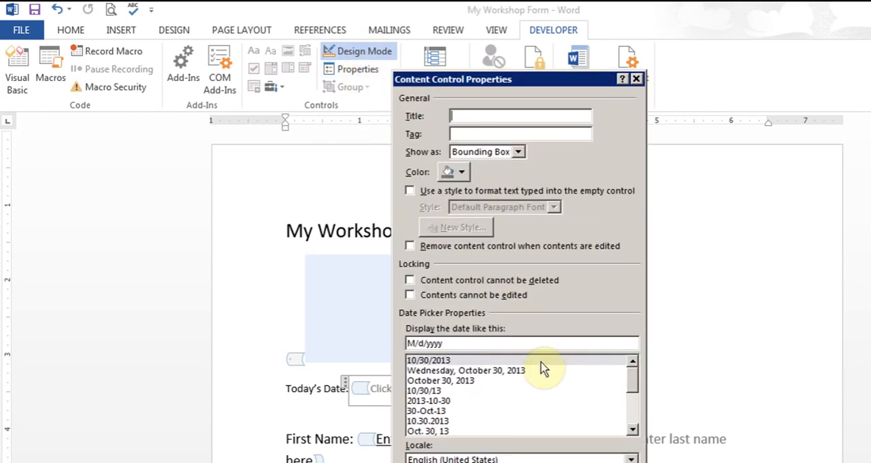
{"action": "left_click", "coordinate": [491, 371]}
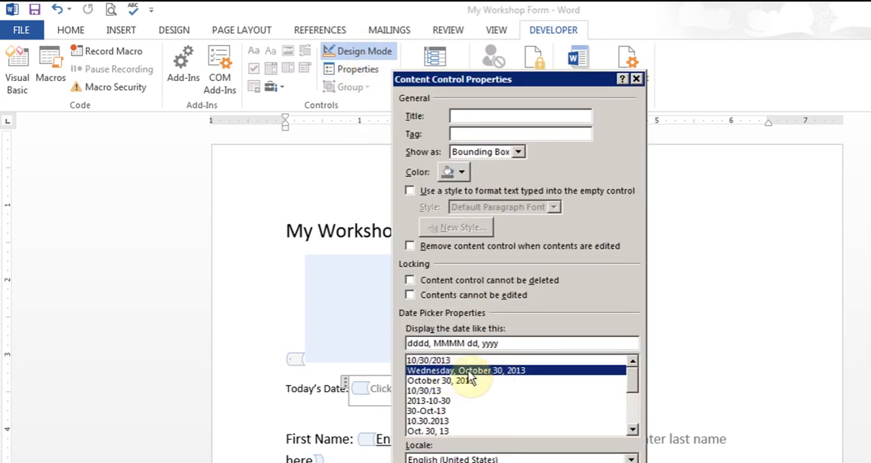
{"action": "left_click", "coordinate": [520, 119]}
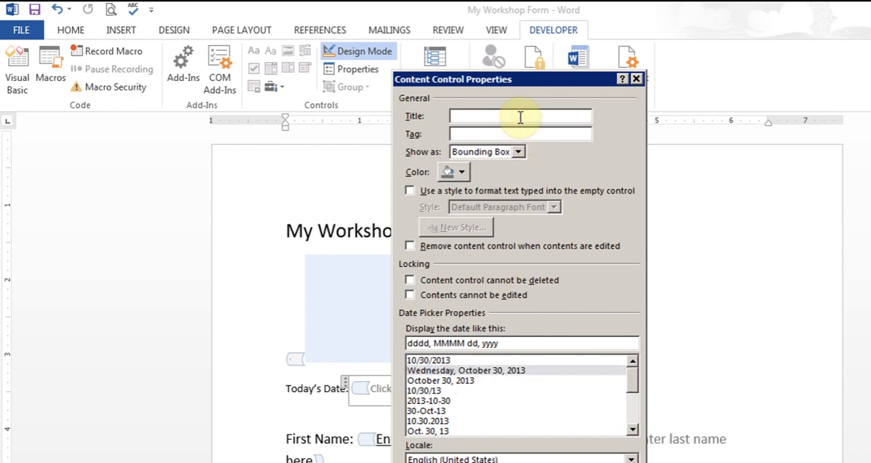
{"action": "type", "text": "Todays Date"}
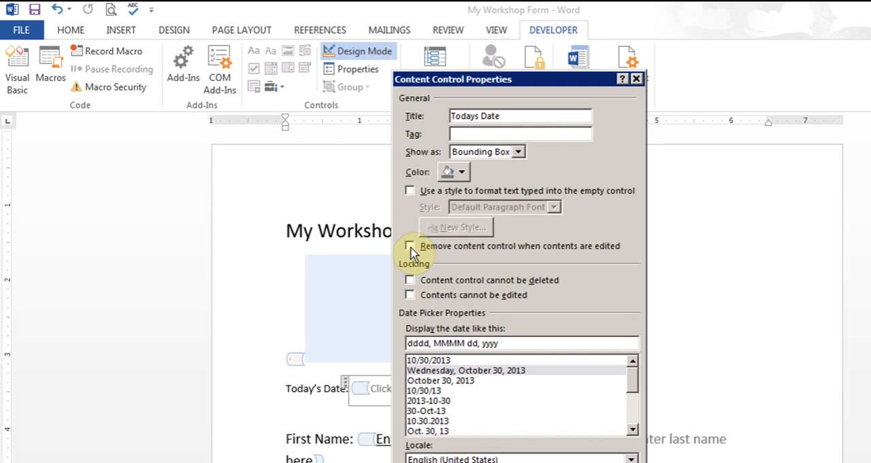
{"action": "key", "text": "Return"}
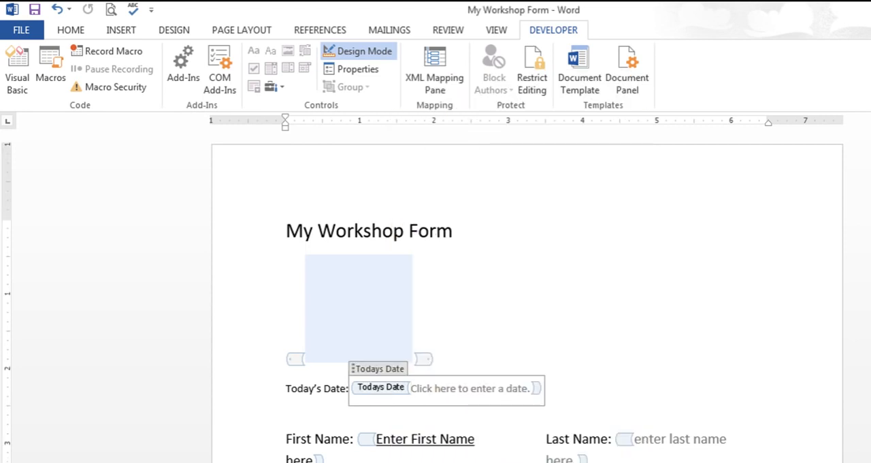
Step: Increase the font size of the whole Today's Date line, including its date picker, to 14
{"action": "left_click_drag", "start_coordinate": [287, 389], "coordinate": [534, 407]}
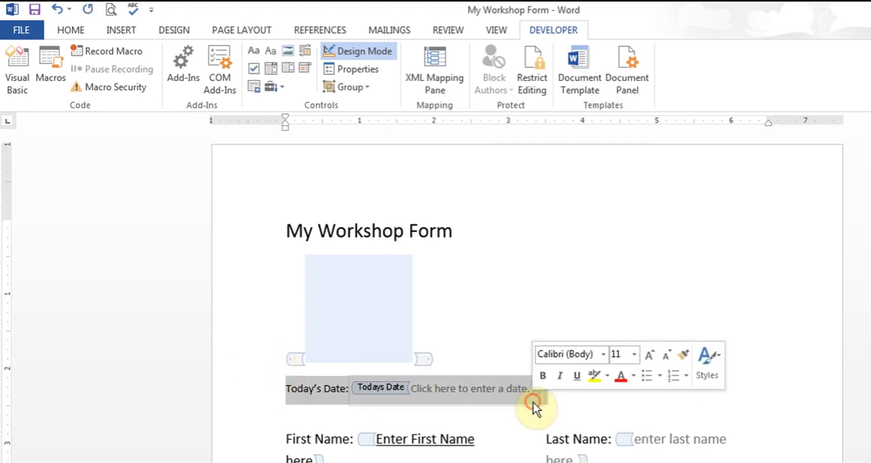
{"action": "left_click", "coordinate": [649, 355]}
{"action": "left_click", "coordinate": [648, 355]}
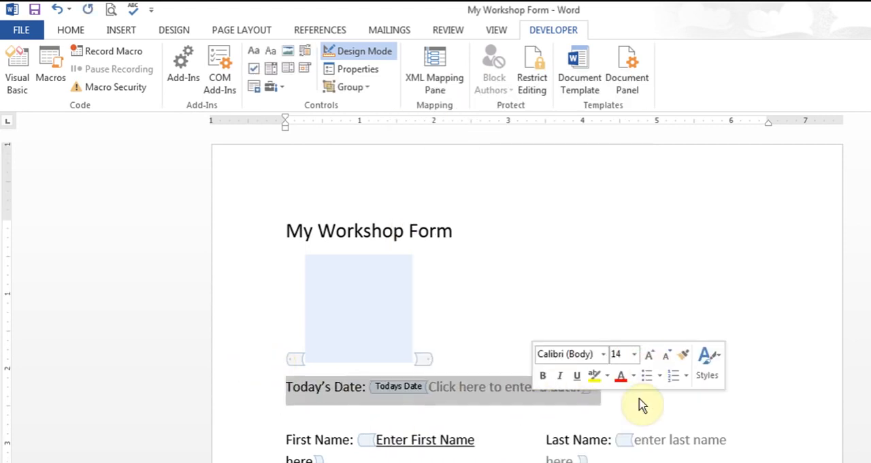
{"action": "left_click", "coordinate": [638, 407]}
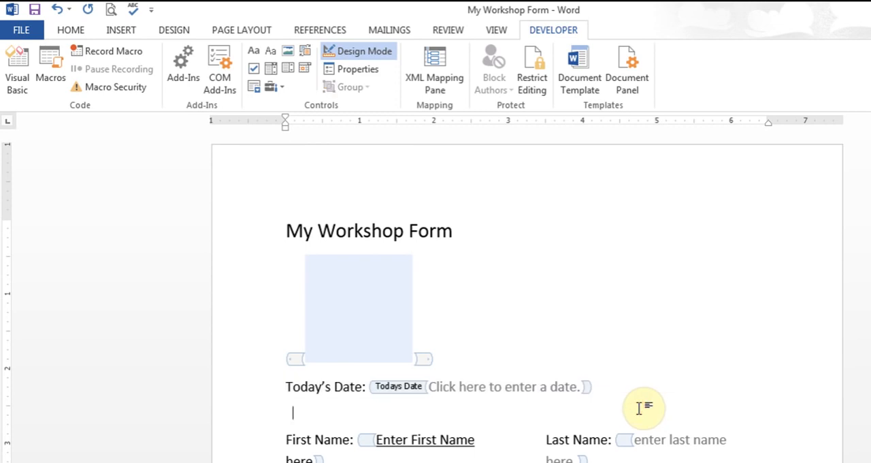
{"action": "left_click", "coordinate": [505, 387]}
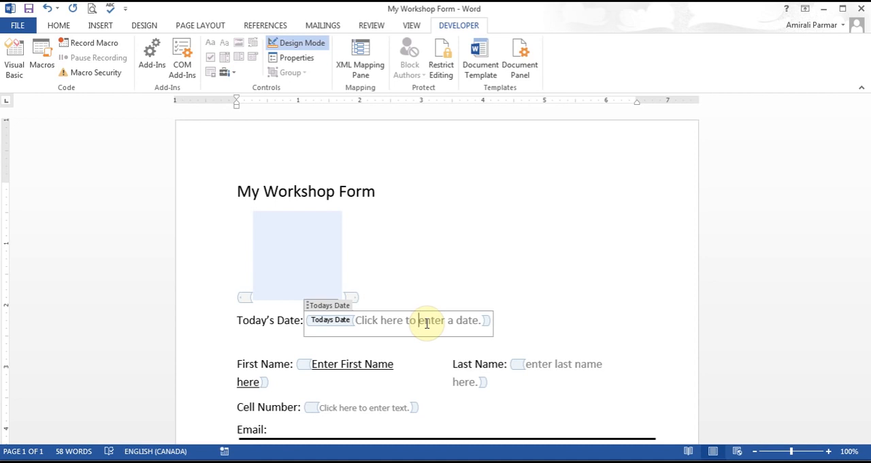
Step: Select everything in the document and group it into a single Group content control
{"action": "left_click", "coordinate": [280, 344]}
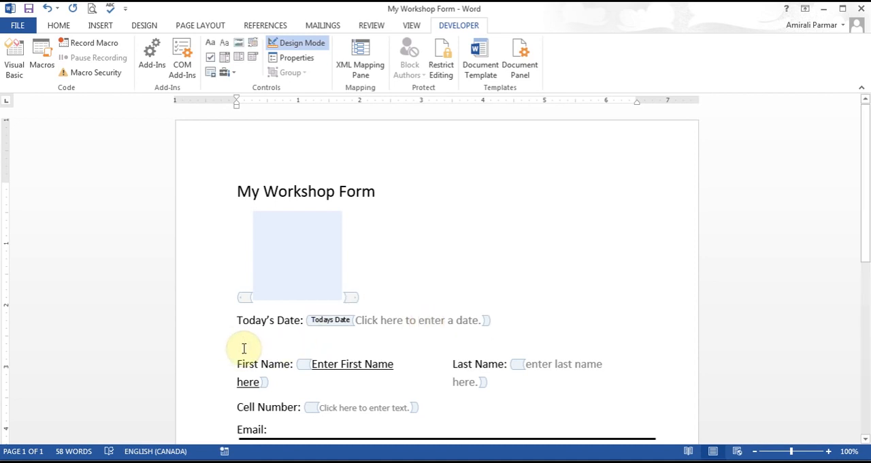
{"action": "left_click", "coordinate": [59, 26]}
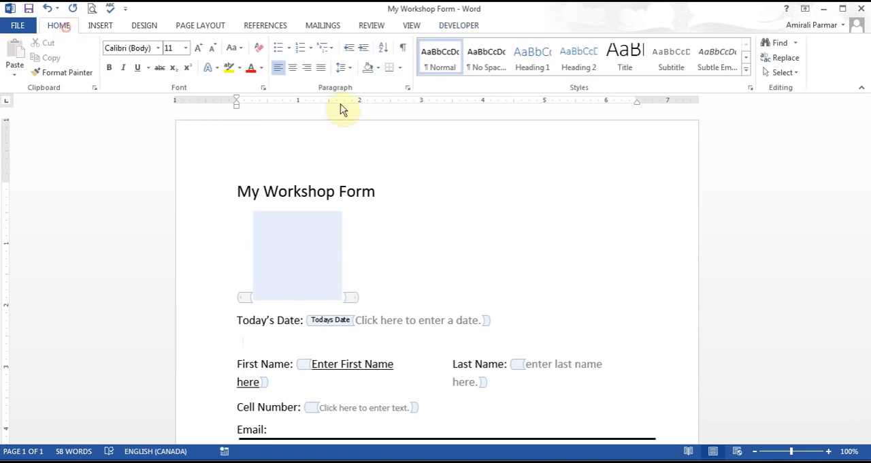
{"action": "left_click", "coordinate": [785, 72]}
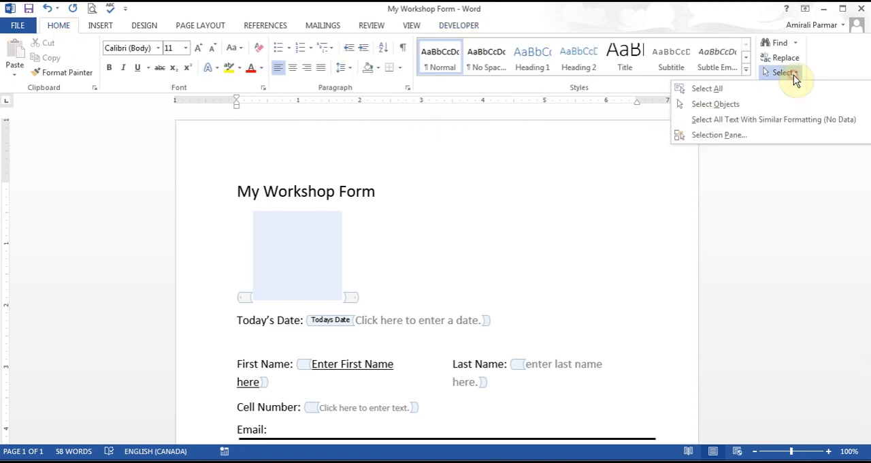
{"action": "left_click", "coordinate": [726, 91]}
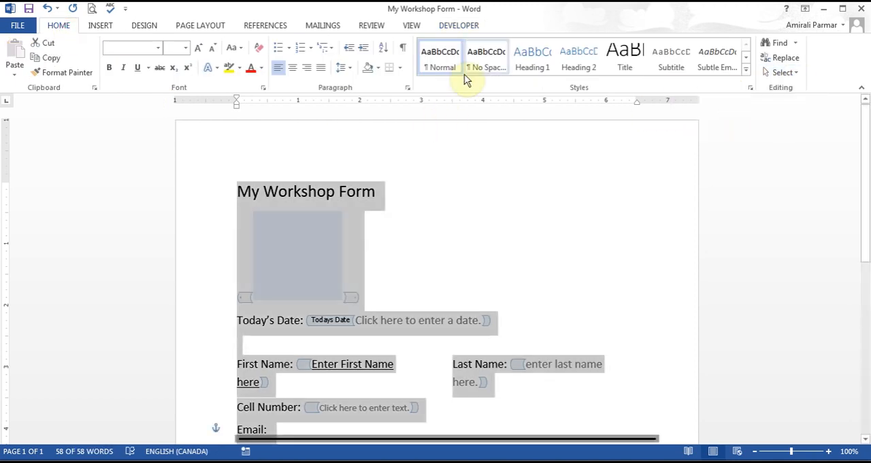
{"action": "left_click", "coordinate": [456, 25]}
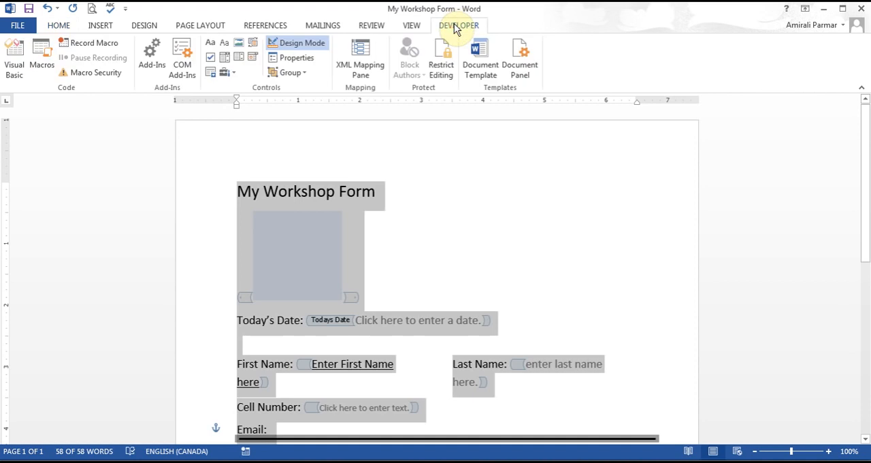
{"action": "left_click", "coordinate": [296, 73]}
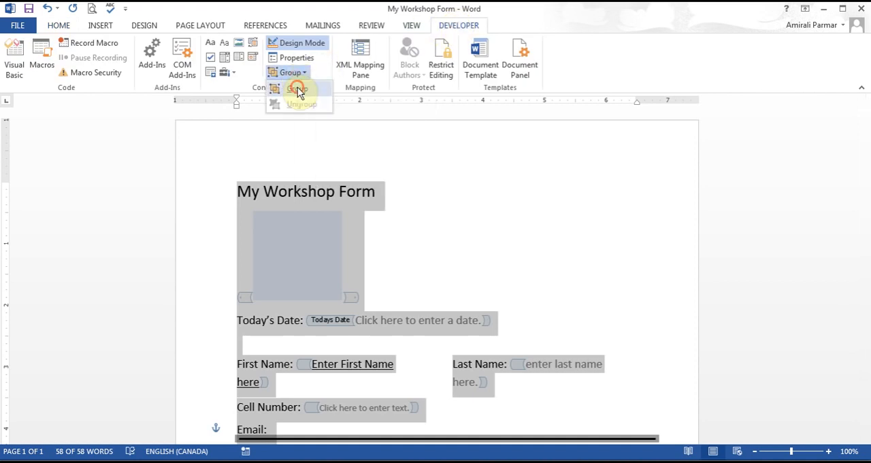
{"action": "left_click", "coordinate": [297, 88]}
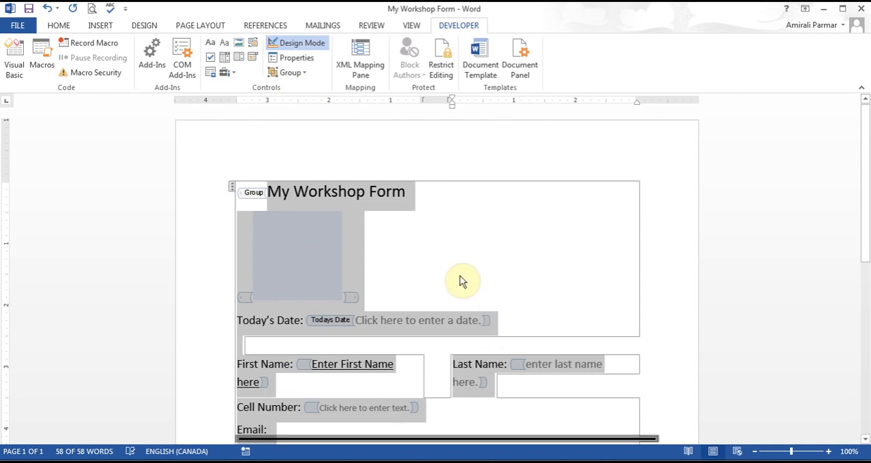
{"action": "left_click", "coordinate": [729, 258]}
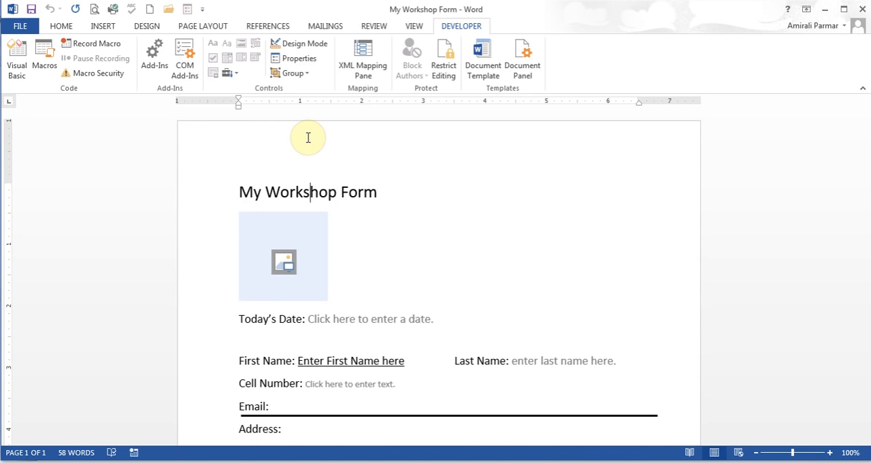
Step: Set the document's editing restrictions to allow only "Filling in forms"
{"action": "left_click", "coordinate": [443, 65]}
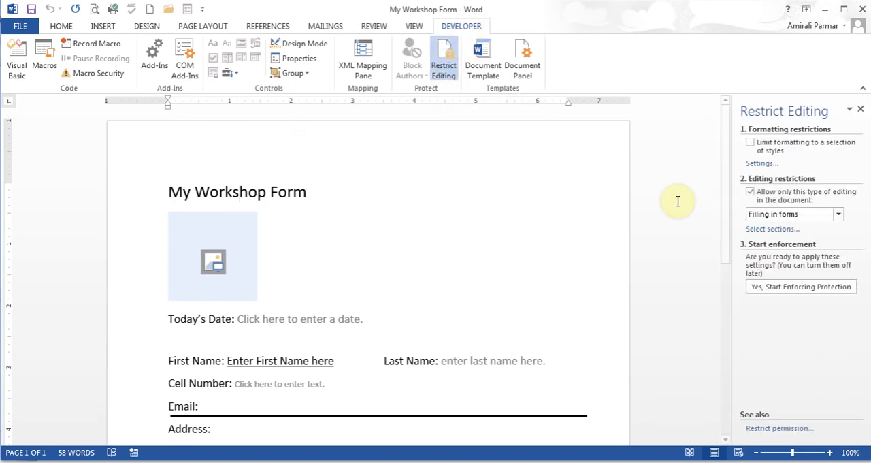
{"action": "left_click", "coordinate": [750, 192]}
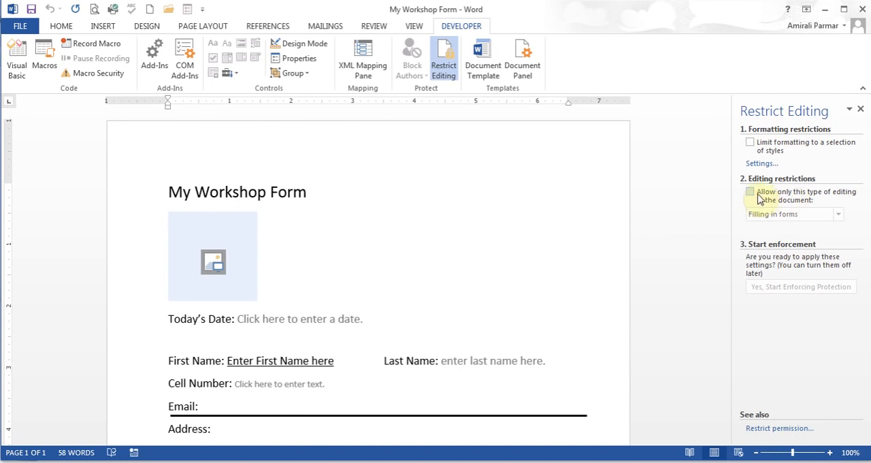
{"action": "left_click", "coordinate": [750, 193]}
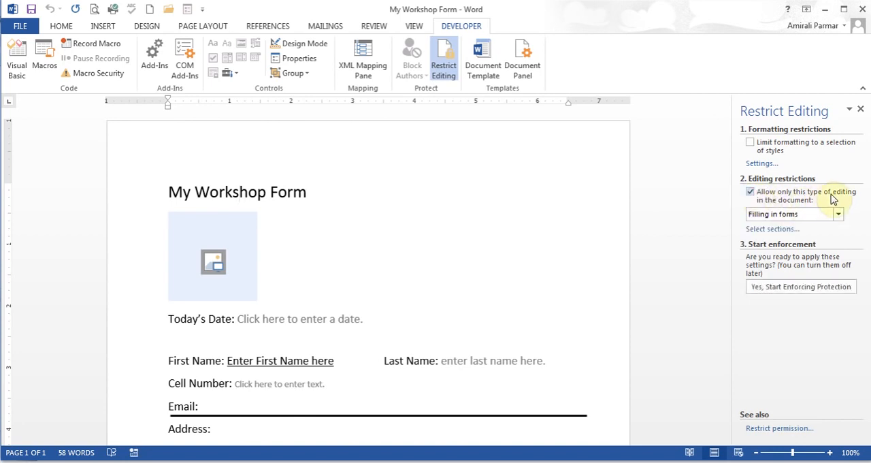
{"action": "left_click", "coordinate": [838, 214]}
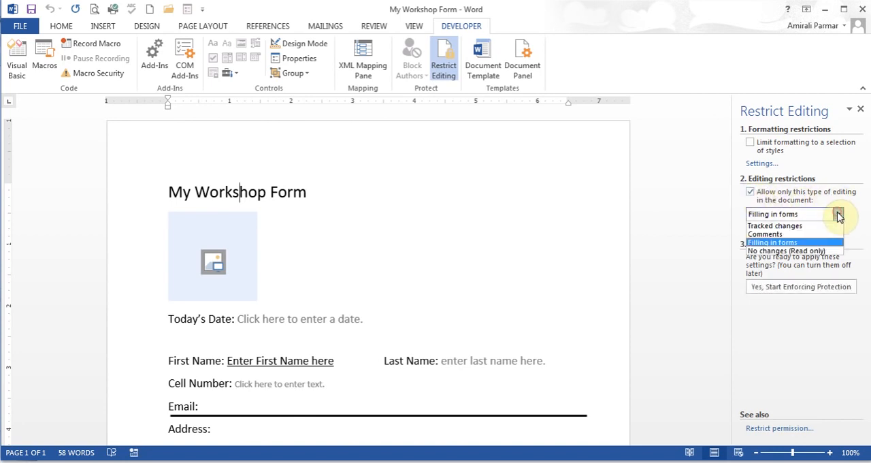
{"action": "left_click", "coordinate": [798, 243]}
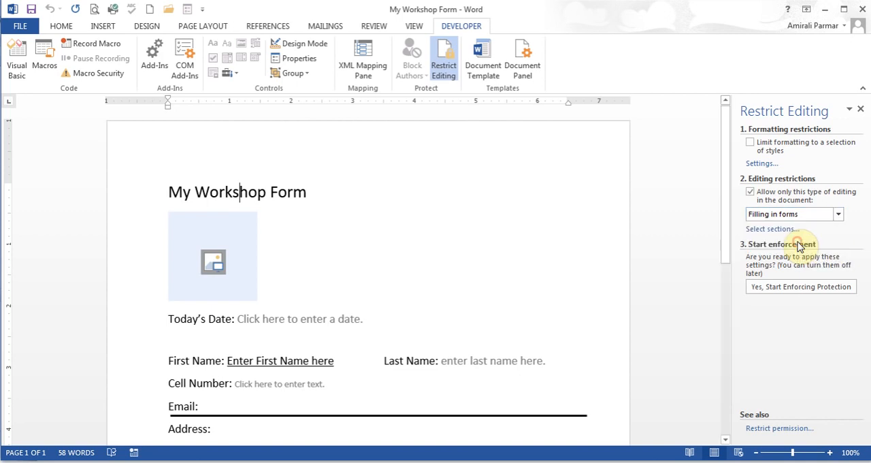
Step: Start enforcing the form protection by entering and confirming a new protection password, and close the Restrict Editing settings
{"action": "left_click", "coordinate": [797, 290]}
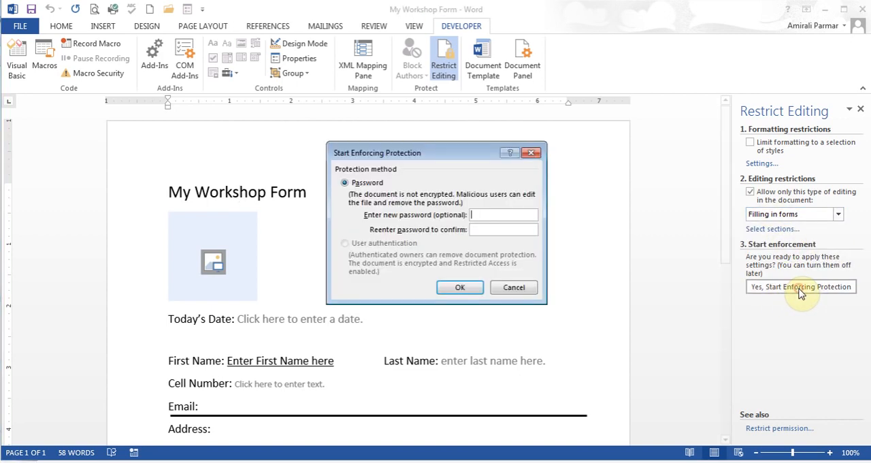
{"action": "type", "text": "••"}
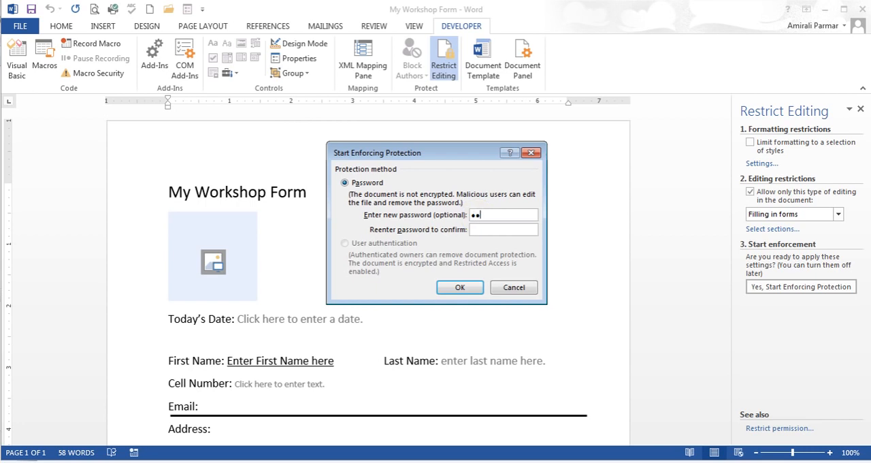
{"action": "type", "text": "•"}
{"action": "left_click", "coordinate": [497, 231]}
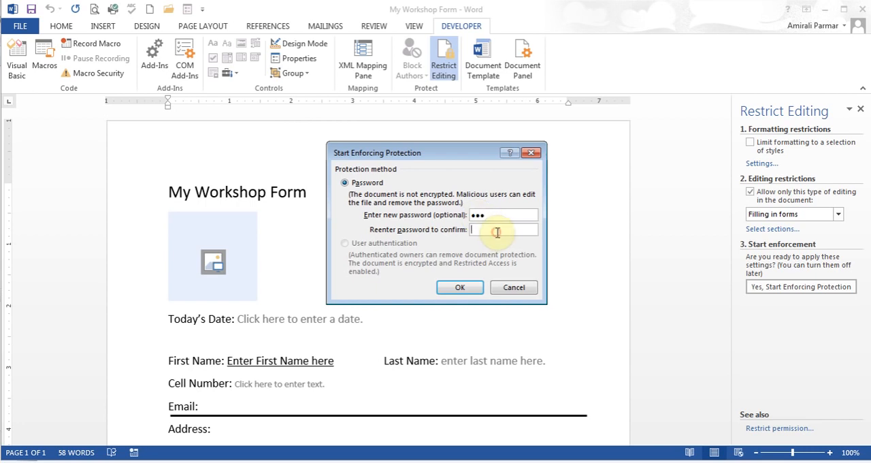
{"action": "type", "text": "•••"}
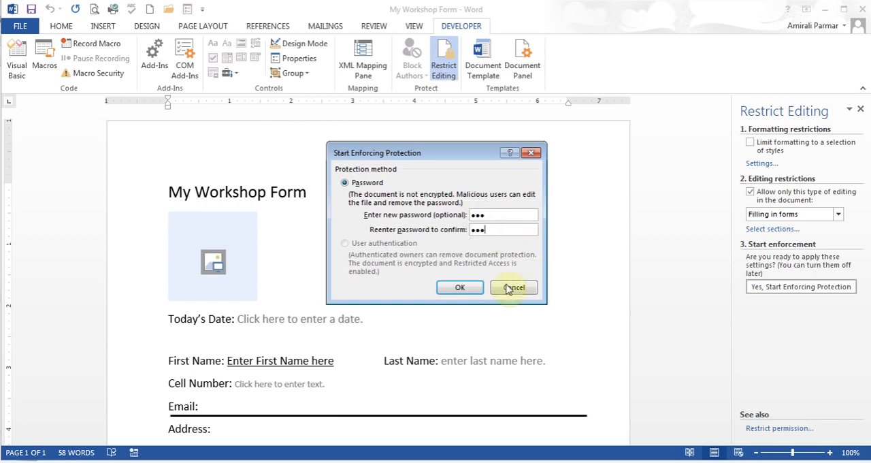
{"action": "left_click", "coordinate": [460, 288]}
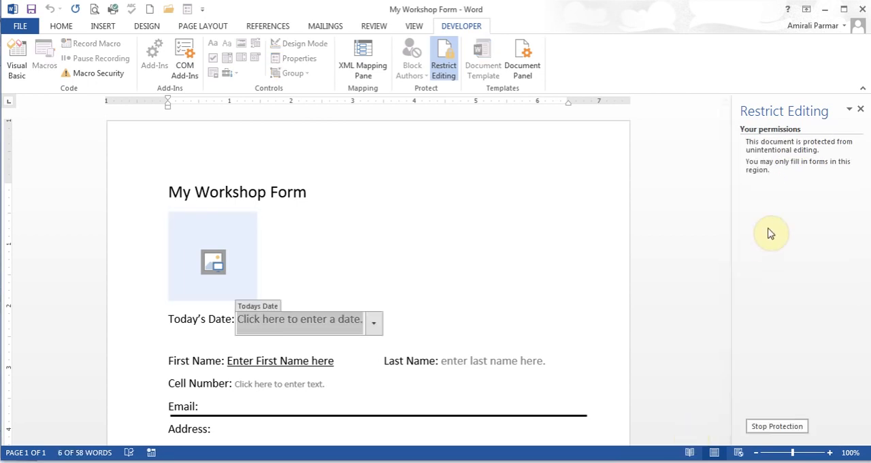
{"action": "left_click", "coordinate": [860, 109]}
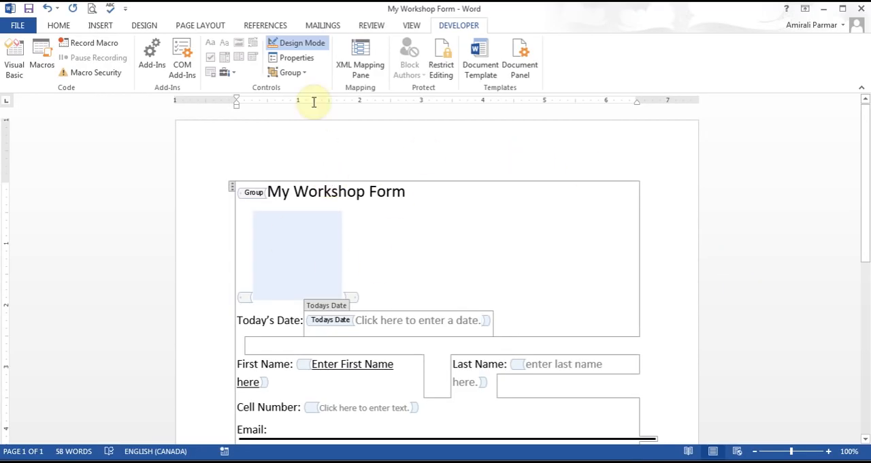
Step: Turn off Design Mode and check the form's Email line and the choices in its Country drop-down list
{"action": "left_click", "coordinate": [304, 46]}
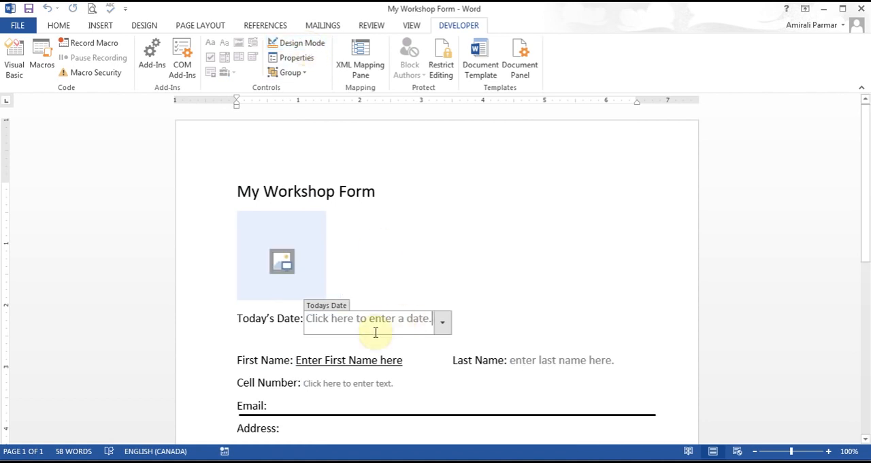
{"action": "left_click_drag", "start_coordinate": [866, 170], "coordinate": [862, 234]}
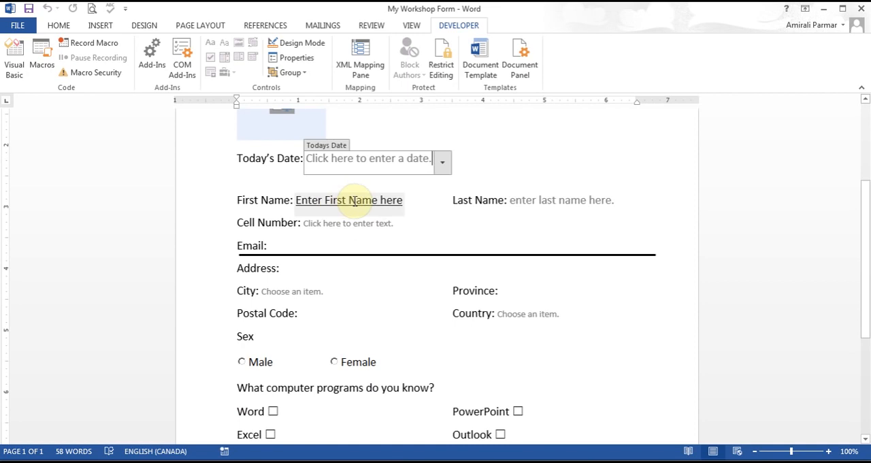
{"action": "left_click", "coordinate": [323, 245]}
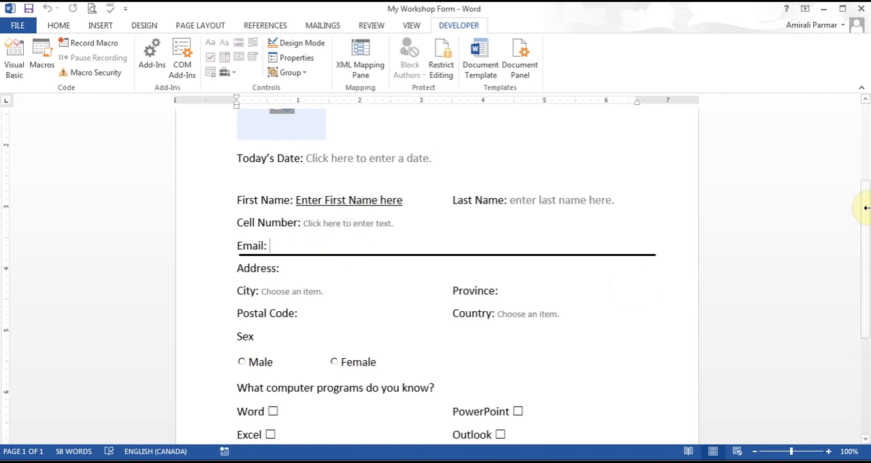
{"action": "left_click_drag", "start_coordinate": [866, 206], "coordinate": [867, 265]}
{"action": "left_click", "coordinate": [535, 265]}
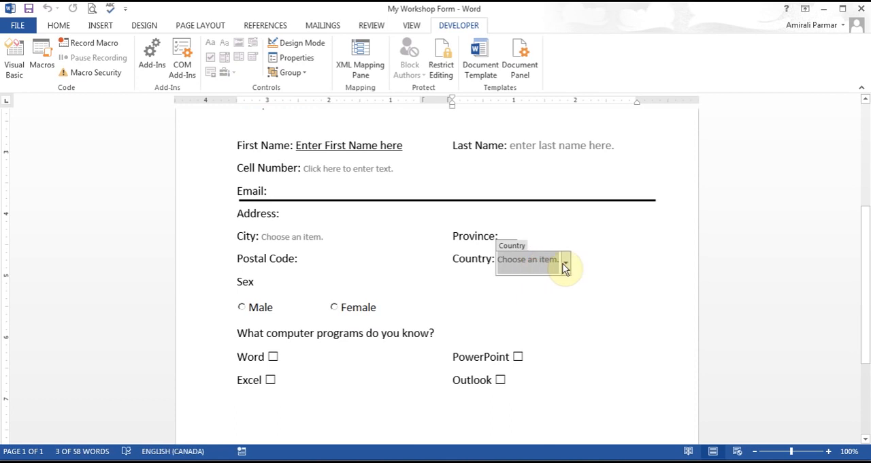
{"action": "left_click", "coordinate": [567, 263]}
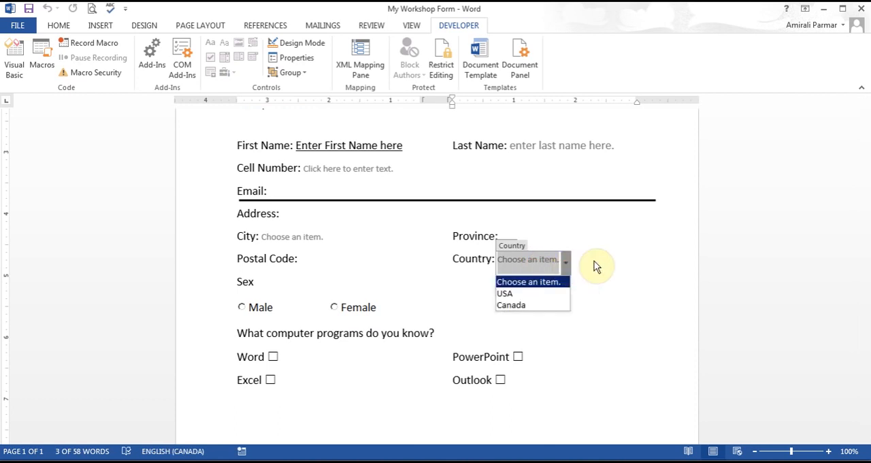
{"action": "left_click", "coordinate": [595, 267]}
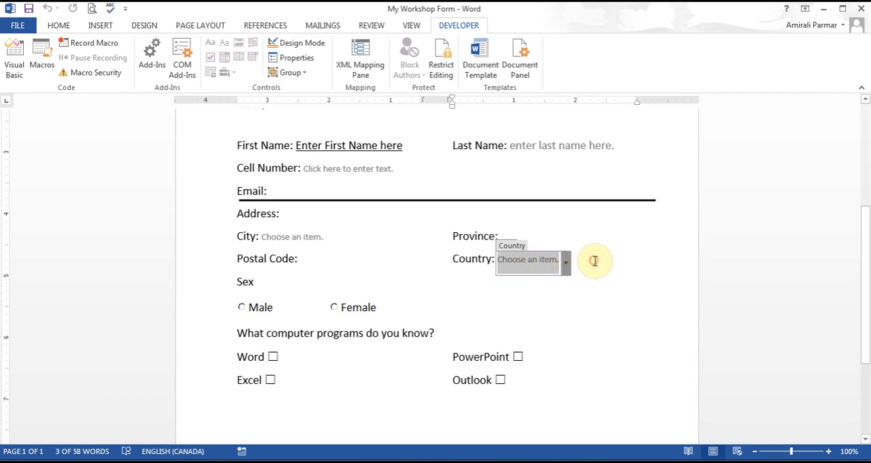
Step: Save the workshop form document
{"action": "left_click", "coordinate": [28, 15]}
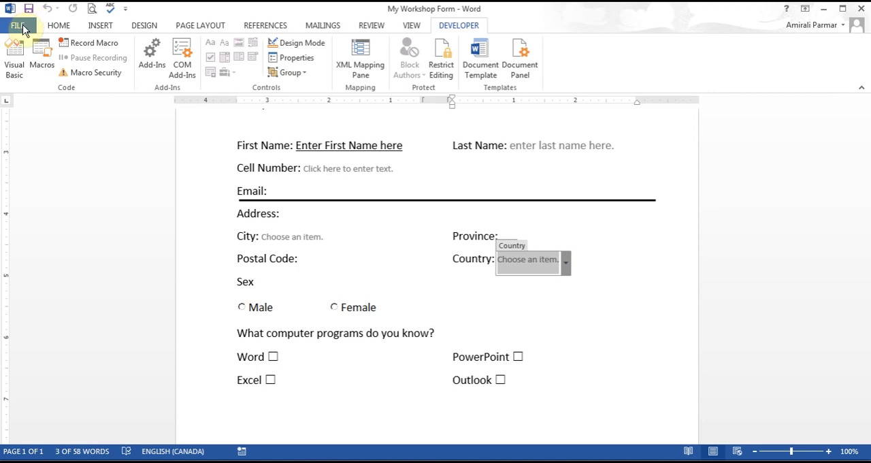
Step: Close the workshop form and create a new document from the personal template "My Workshop Form"
{"action": "left_click", "coordinate": [19, 26]}
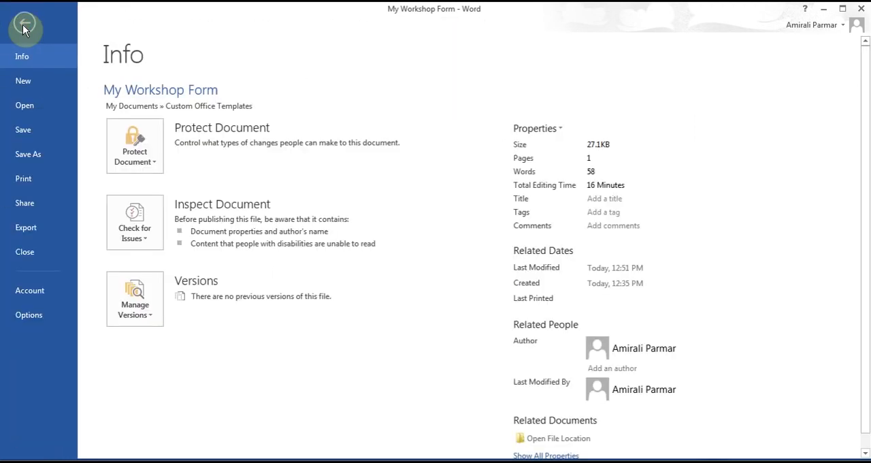
{"action": "left_click", "coordinate": [28, 252]}
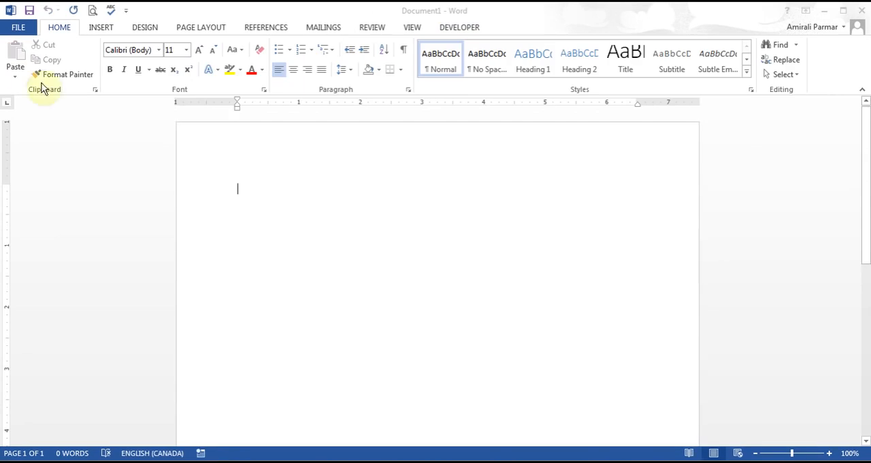
{"action": "left_click", "coordinate": [26, 28]}
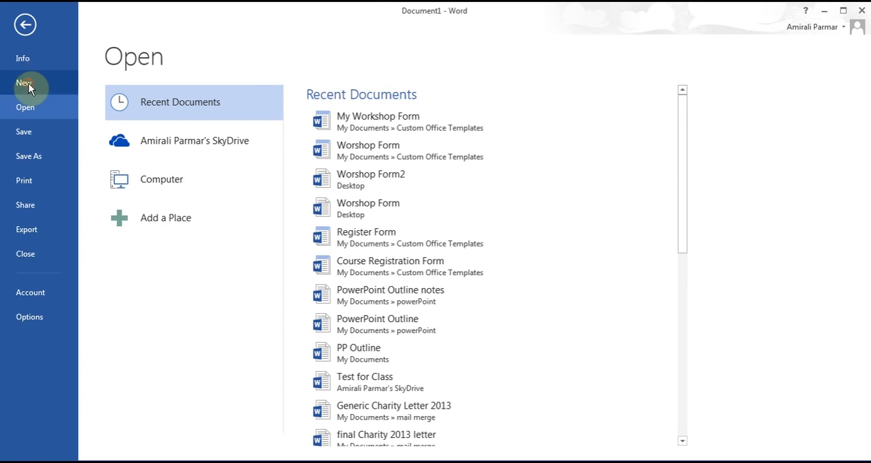
{"action": "left_click", "coordinate": [28, 83]}
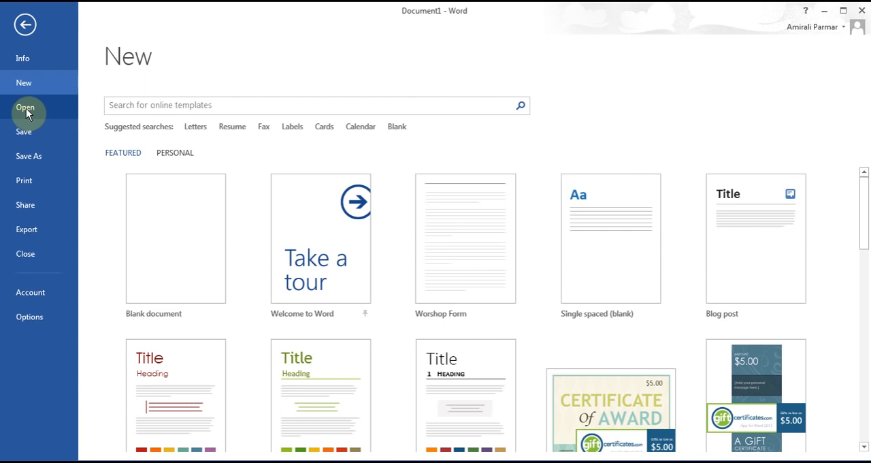
{"action": "left_click", "coordinate": [178, 155]}
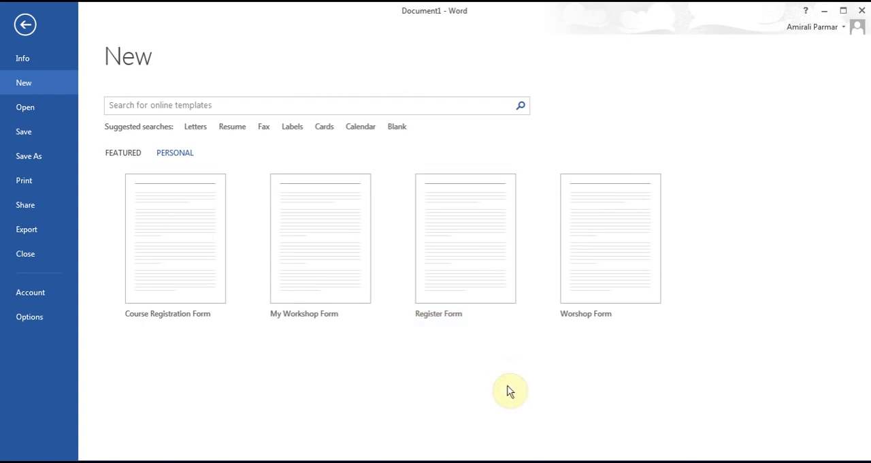
{"action": "left_click", "coordinate": [307, 257]}
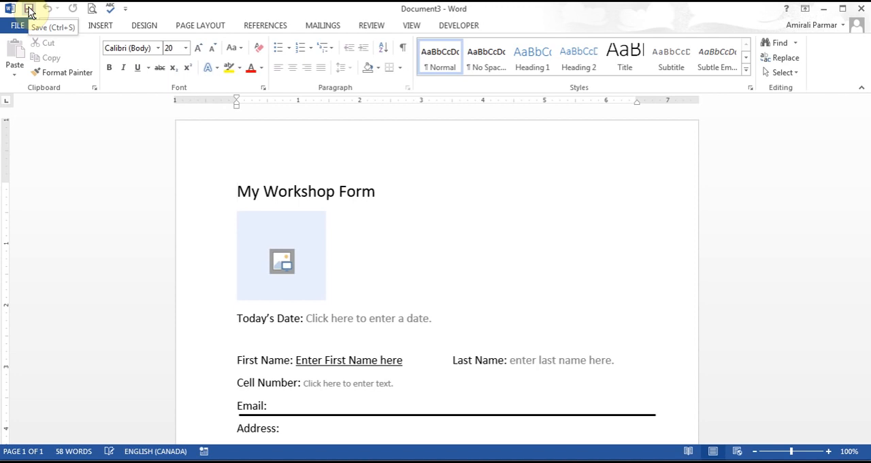
Step: Set the Today's Date field to Wednesday, October 16, 2013 with its date picker
{"action": "left_click", "coordinate": [400, 320]}
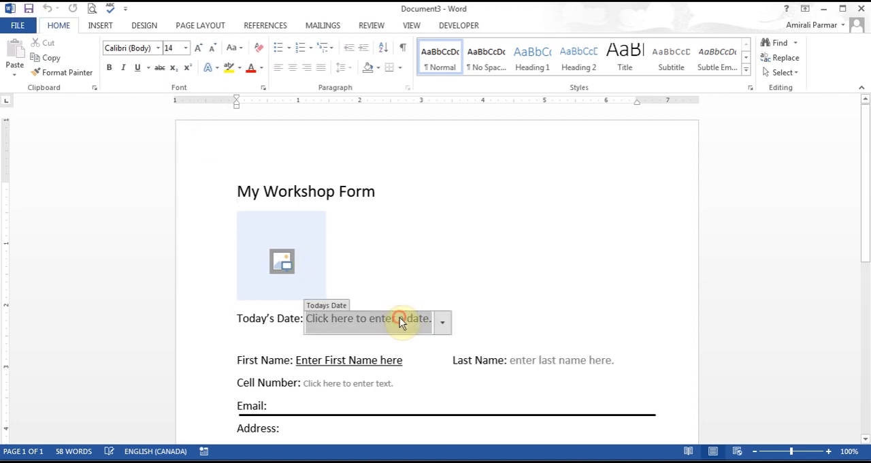
{"action": "left_click", "coordinate": [442, 322]}
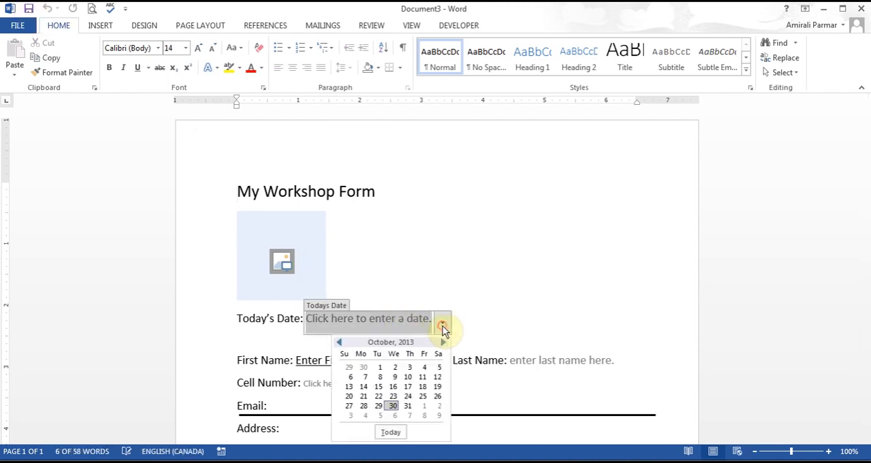
{"action": "left_click", "coordinate": [393, 386]}
{"action": "left_click", "coordinate": [399, 301]}
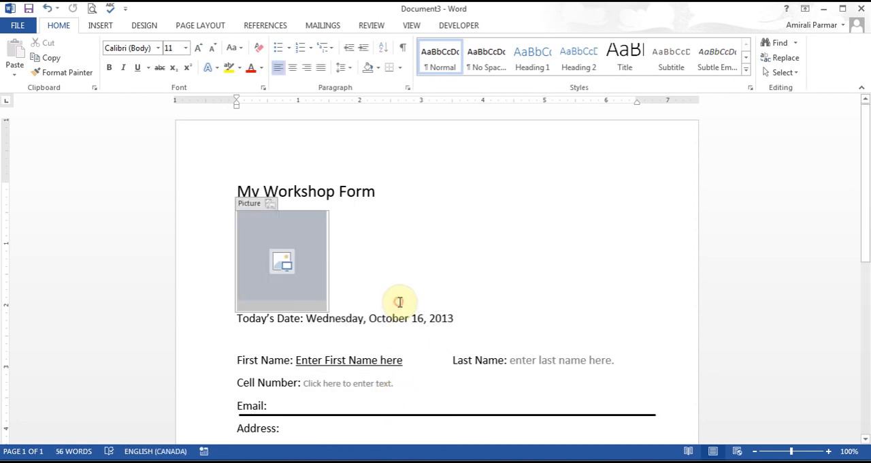
Step: Insert the koala photo from the computer's Pictures library into the form's picture placeholder
{"action": "left_click", "coordinate": [275, 264]}
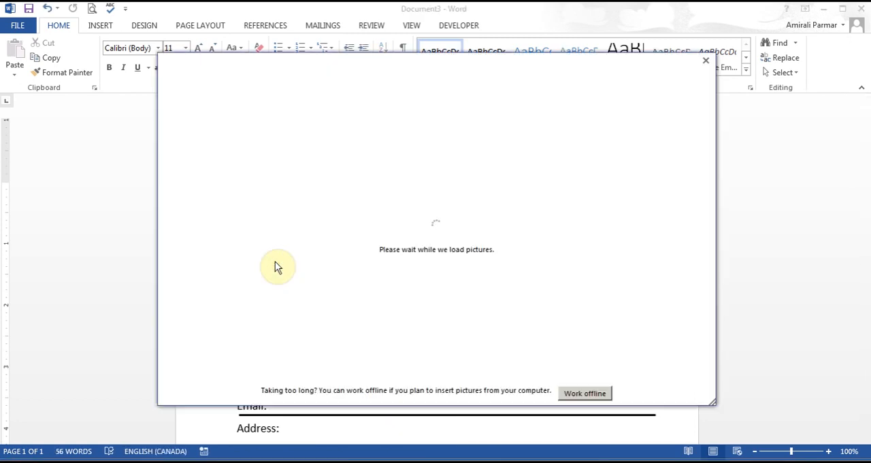
{"action": "left_click", "coordinate": [482, 125]}
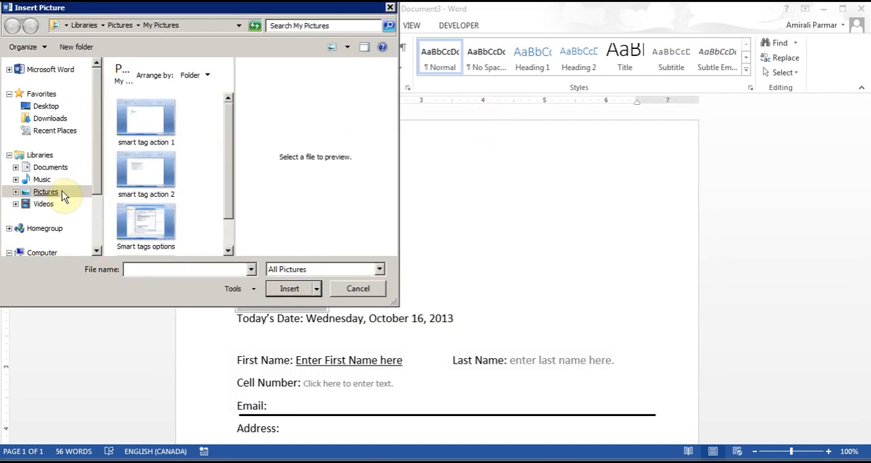
{"action": "left_click", "coordinate": [60, 197]}
{"action": "double_click", "coordinate": [152, 118]}
{"action": "double_click", "coordinate": [151, 119]}
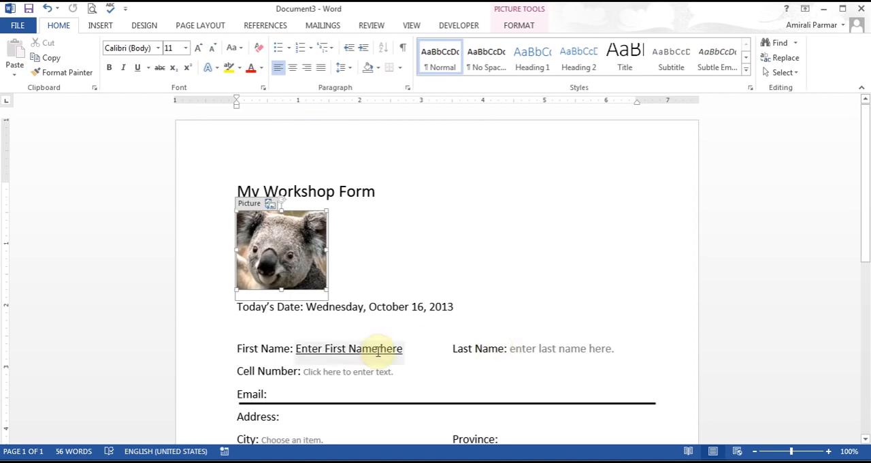
Step: Fill in the registrant's first name and last name in their form fields
{"action": "left_click", "coordinate": [347, 348]}
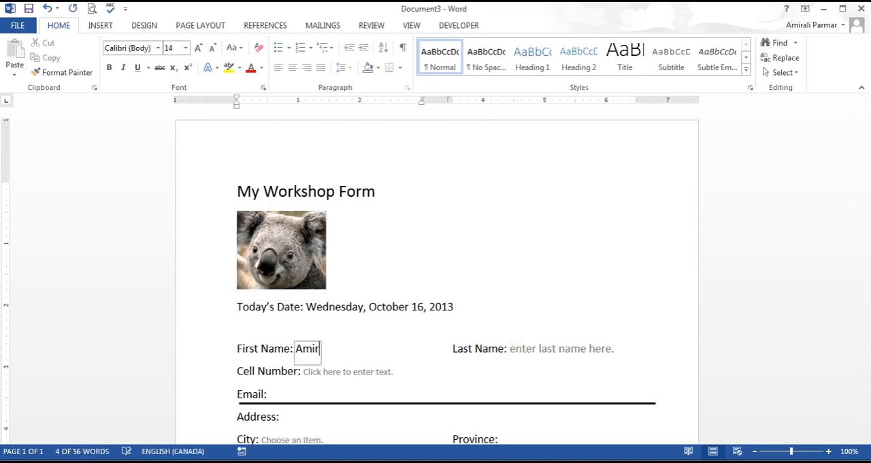
{"action": "left_click", "coordinate": [500, 383]}
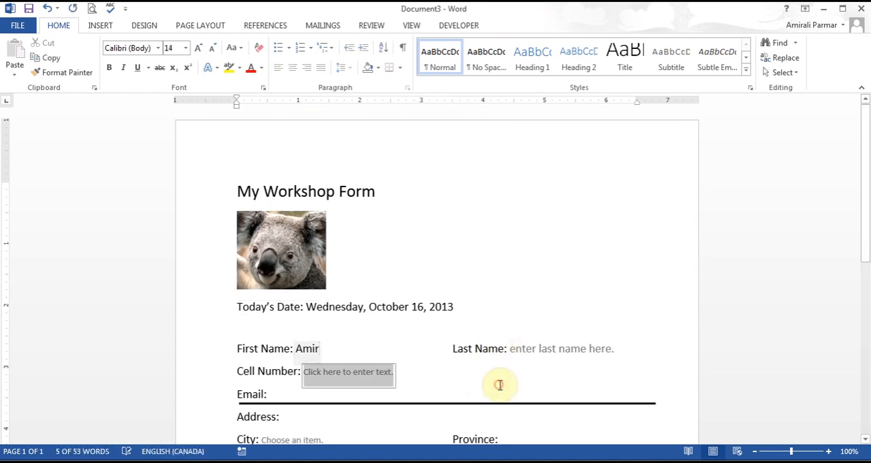
{"action": "left_click", "coordinate": [568, 349]}
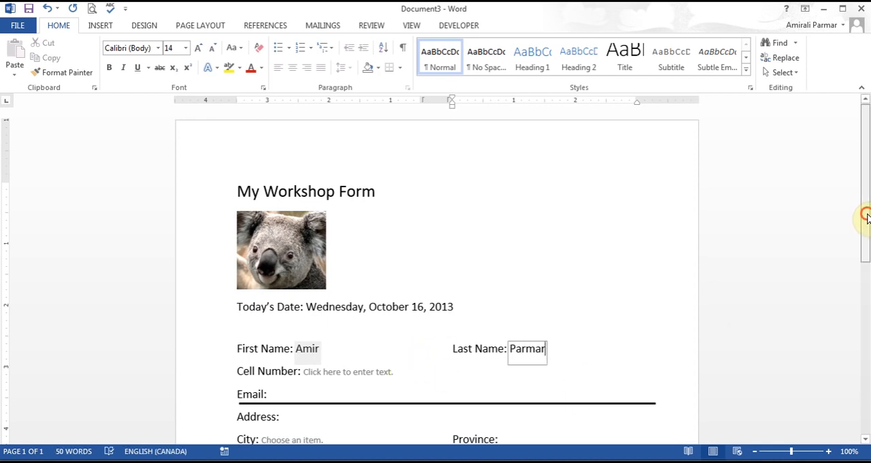
Step: Choose Toronto in the City combo box and overwrite it with the custom entry "California"
{"action": "left_click_drag", "start_coordinate": [865, 217], "coordinate": [868, 303]}
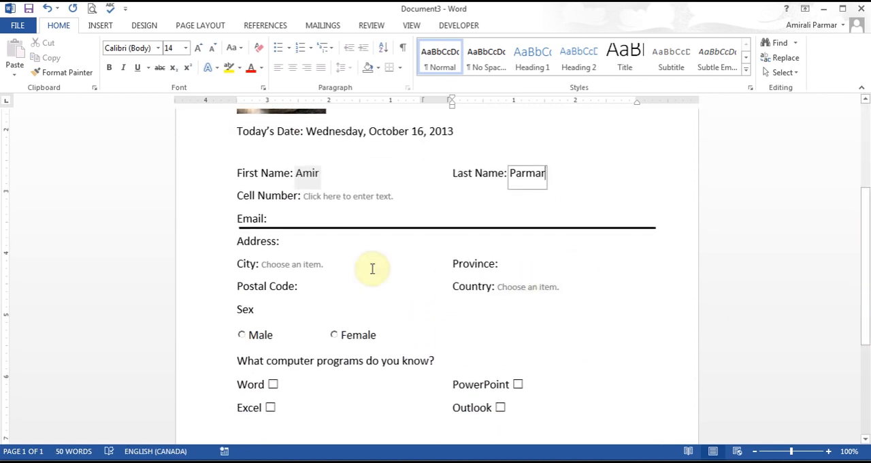
{"action": "left_click", "coordinate": [322, 268]}
{"action": "left_click", "coordinate": [329, 266]}
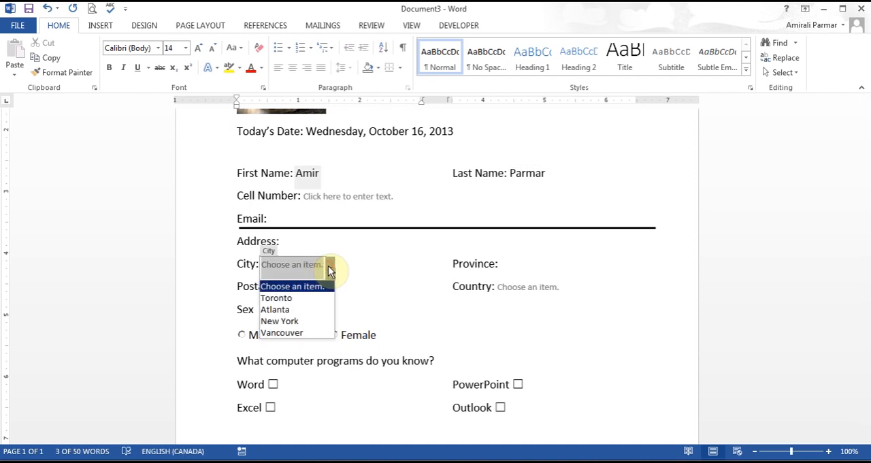
{"action": "left_click", "coordinate": [305, 297]}
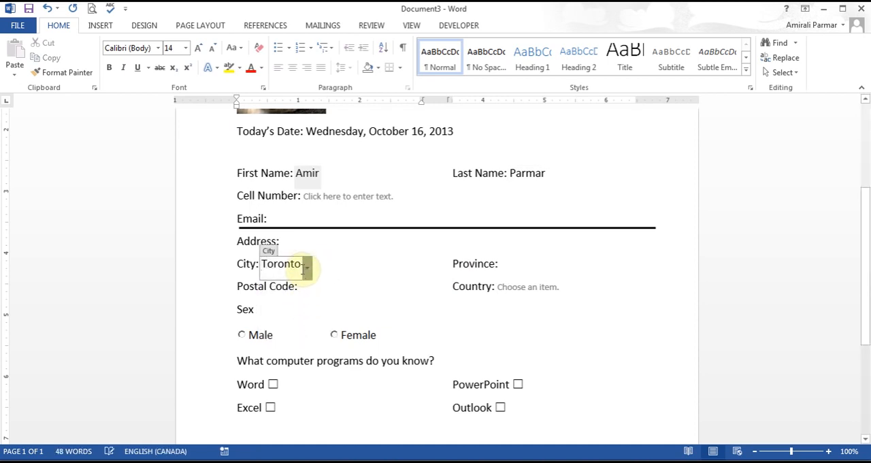
{"action": "double_click", "coordinate": [265, 264]}
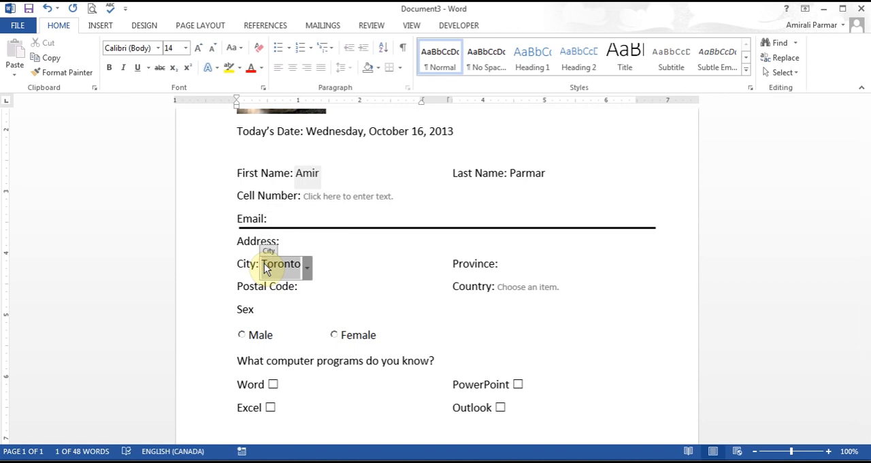
{"action": "type", "text": "California"}
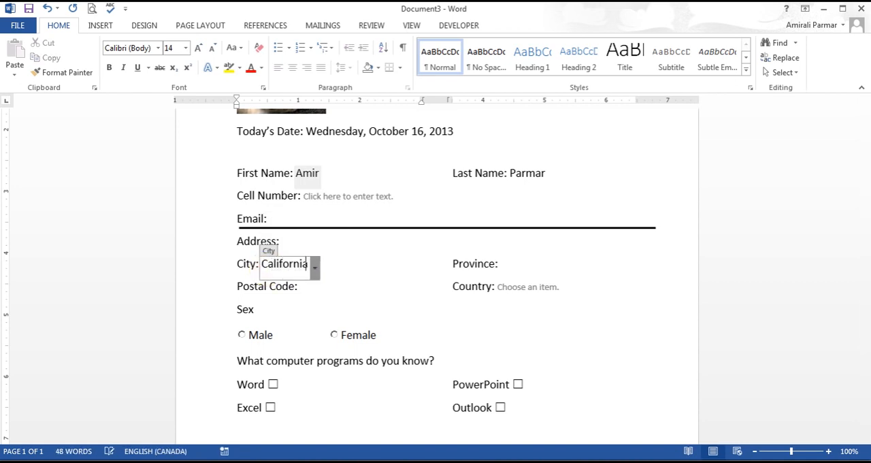
Step: Choose USA in the Country drop-down list and try to overwrite the chosen entry by hand
{"action": "left_click", "coordinate": [558, 292]}
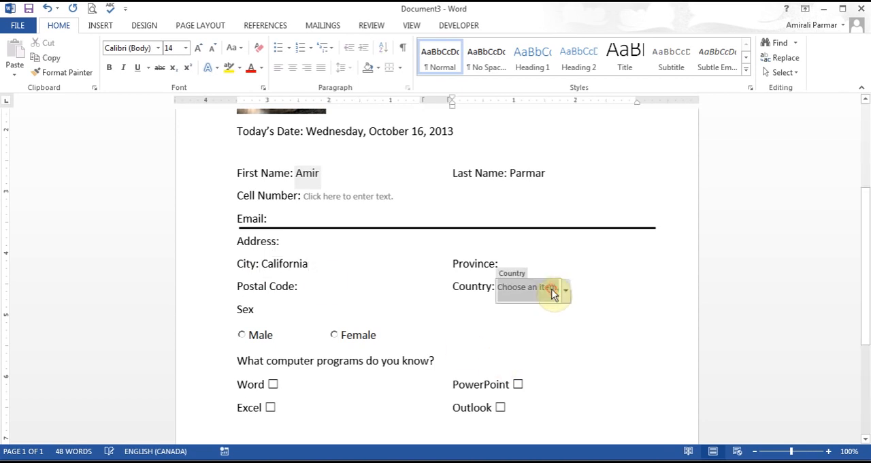
{"action": "left_click", "coordinate": [565, 291]}
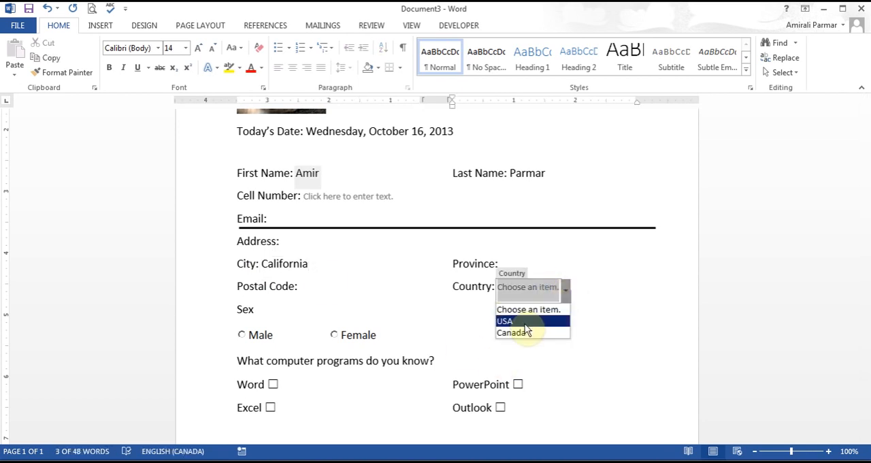
{"action": "left_click", "coordinate": [553, 294]}
{"action": "left_click", "coordinate": [566, 291]}
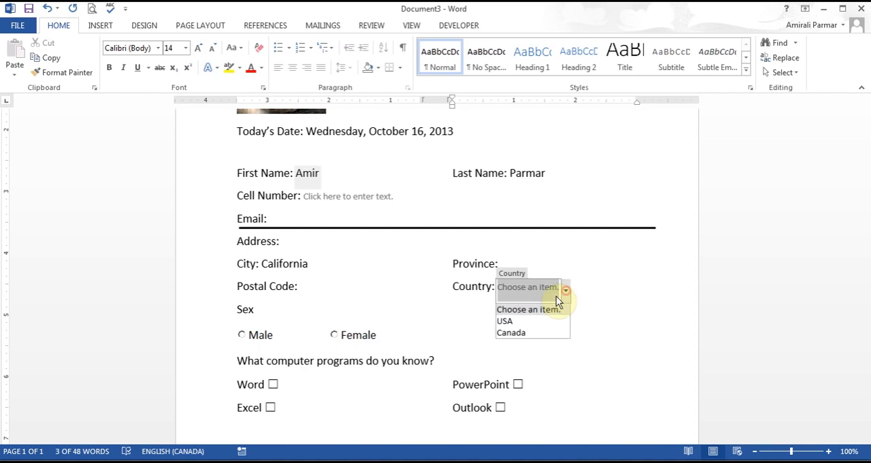
{"action": "left_click", "coordinate": [537, 321]}
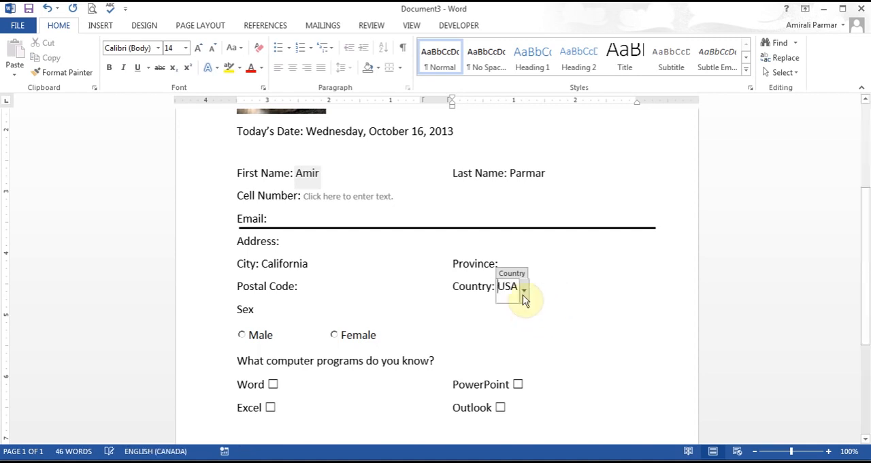
{"action": "left_click", "coordinate": [489, 286]}
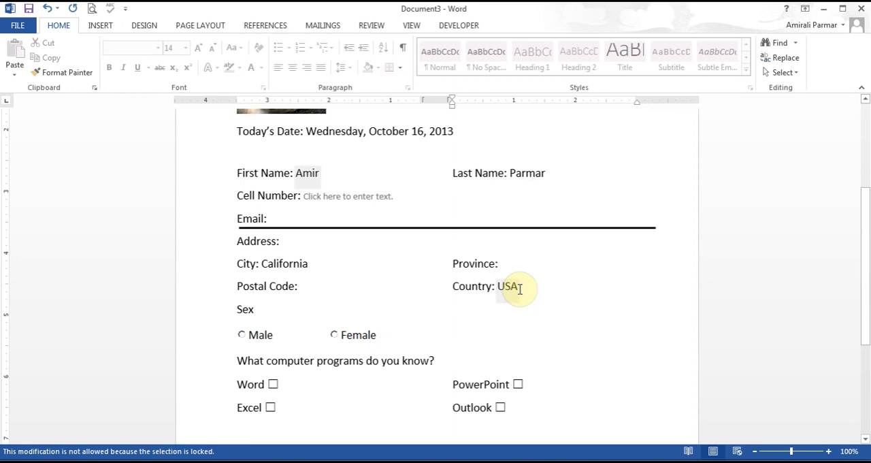
Step: Try both Sex options, leaving Female selected, and tick Word, Excel, Outlook and PowerPoint as known computer programs
{"action": "left_click", "coordinate": [243, 334]}
{"action": "left_click", "coordinate": [333, 335]}
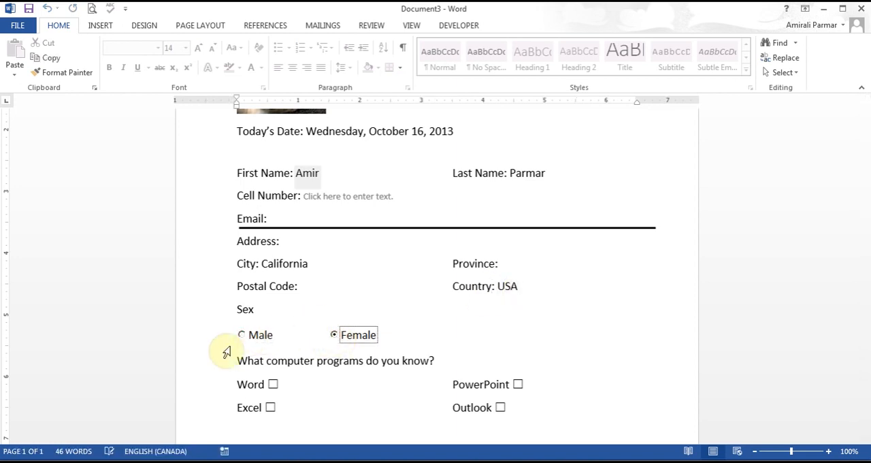
{"action": "left_click", "coordinate": [273, 384]}
{"action": "left_click", "coordinate": [271, 408]}
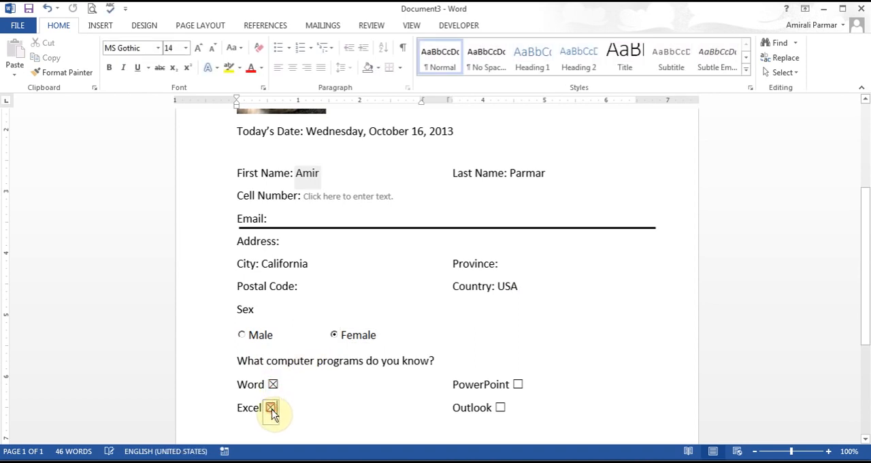
{"action": "left_click", "coordinate": [502, 408]}
{"action": "left_click", "coordinate": [518, 384]}
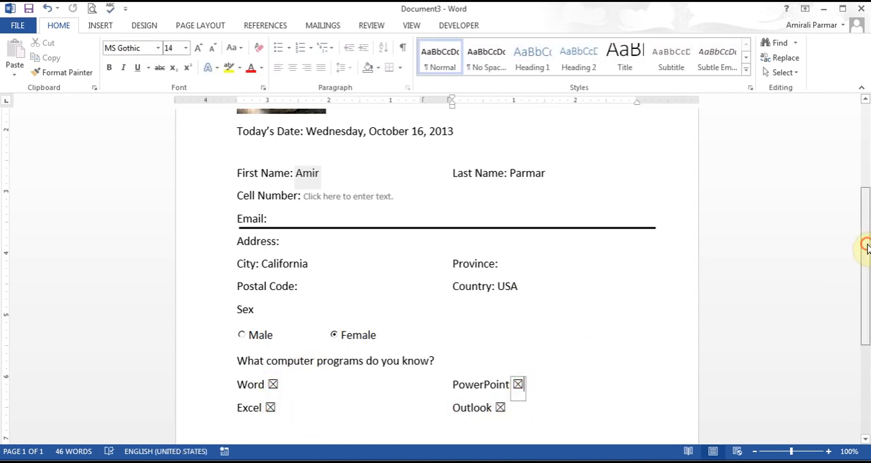
{"action": "left_click_drag", "start_coordinate": [865, 247], "coordinate": [837, 130]}
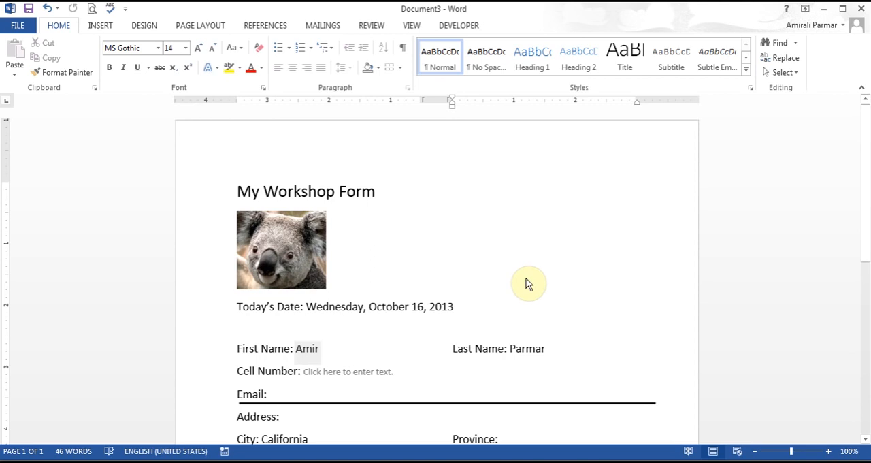
Step: Search the online templates for "form" and browse through the form templates offered
{"action": "left_click", "coordinate": [29, 30]}
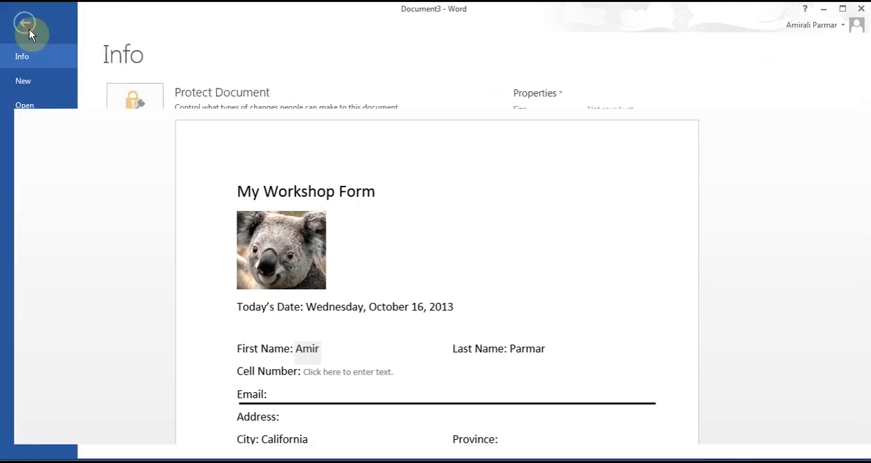
{"action": "left_click", "coordinate": [25, 80]}
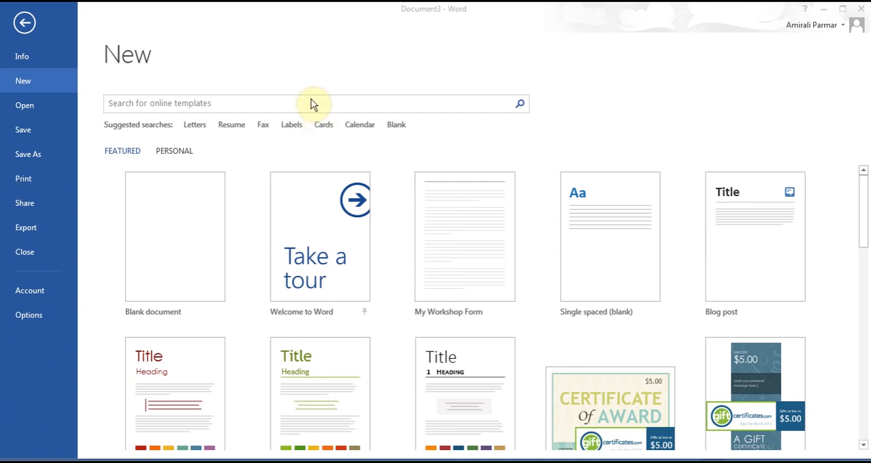
{"action": "left_click", "coordinate": [261, 104]}
{"action": "type", "text": "form"}
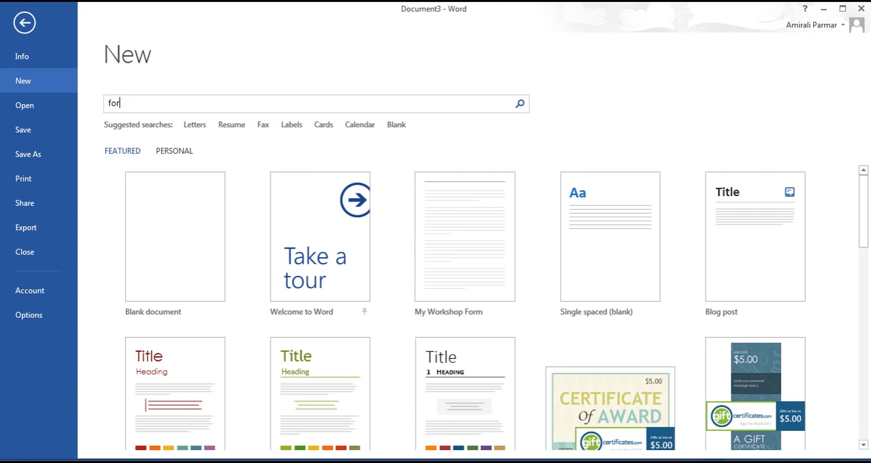
{"action": "key", "text": "Return"}
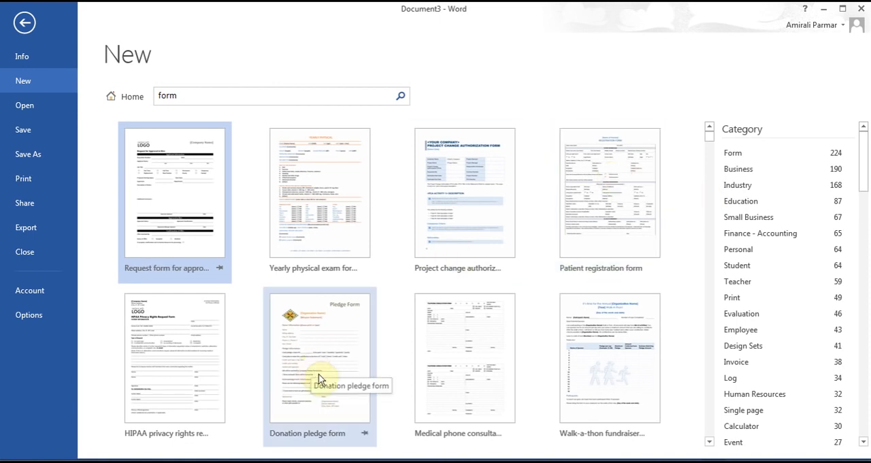
{"action": "left_click", "coordinate": [713, 152]}
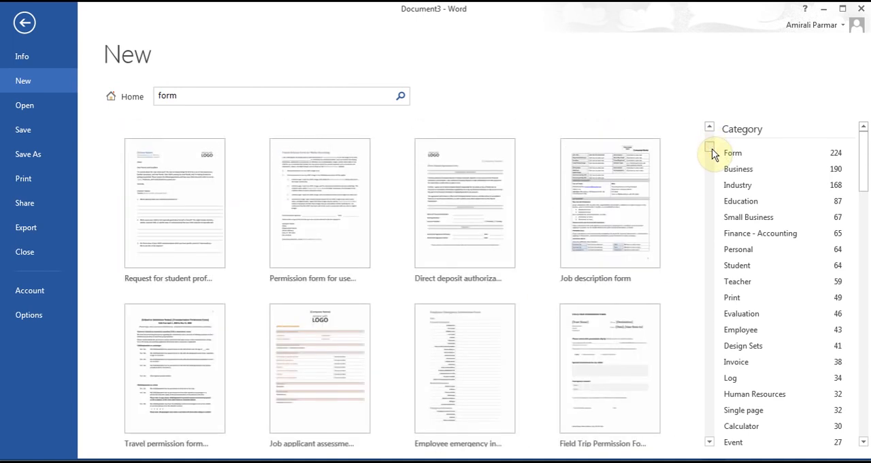
{"action": "left_click_drag", "start_coordinate": [713, 154], "coordinate": [714, 166]}
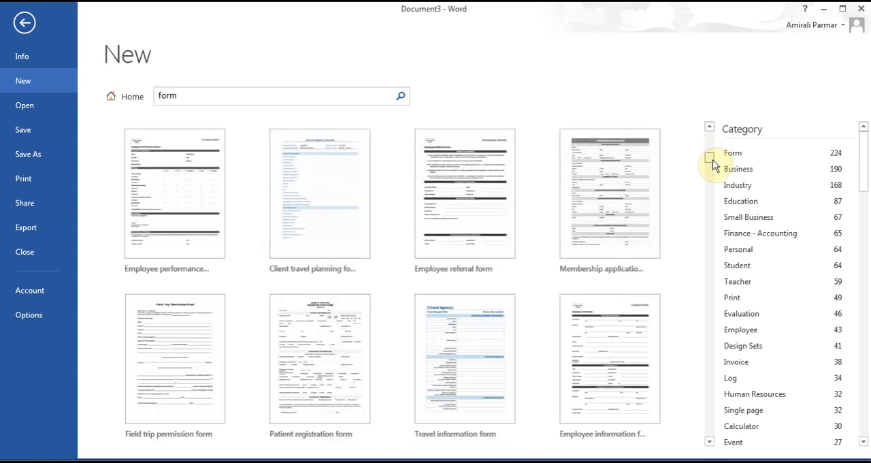
Step: Create a document from the Patient registration form template and look through its fields down to the signature section
{"action": "left_click_drag", "start_coordinate": [713, 165], "coordinate": [713, 170]}
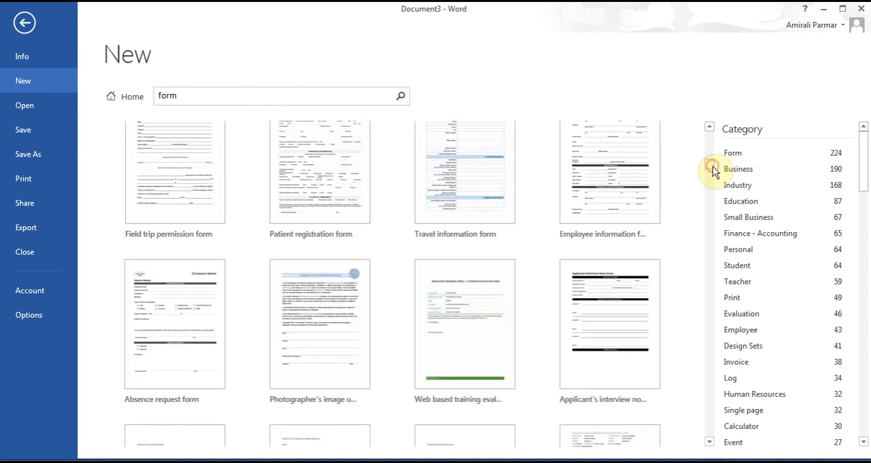
{"action": "double_click", "coordinate": [305, 167]}
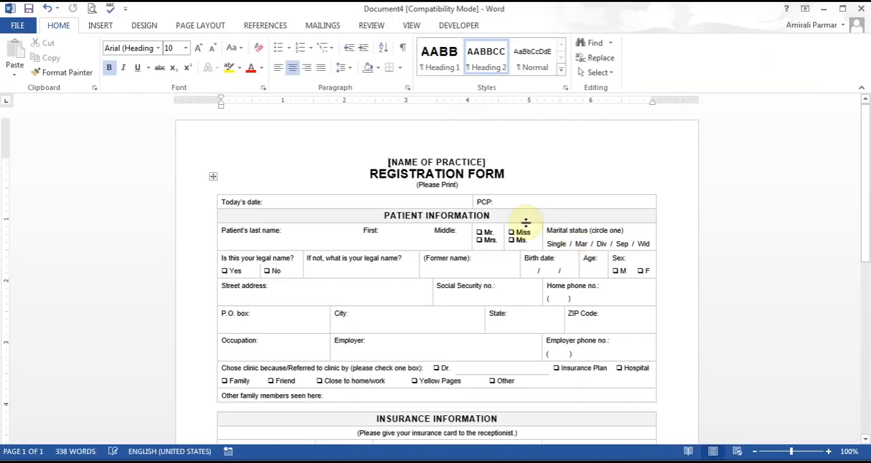
{"action": "left_click", "coordinate": [351, 200]}
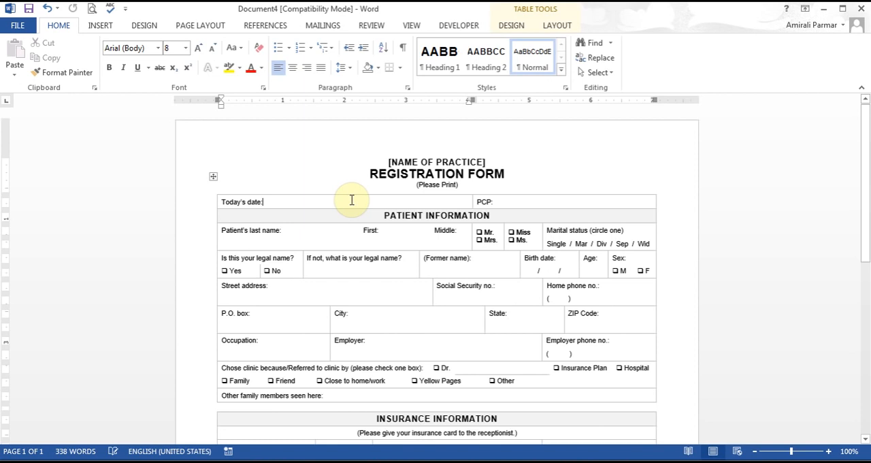
{"action": "left_click", "coordinate": [332, 240]}
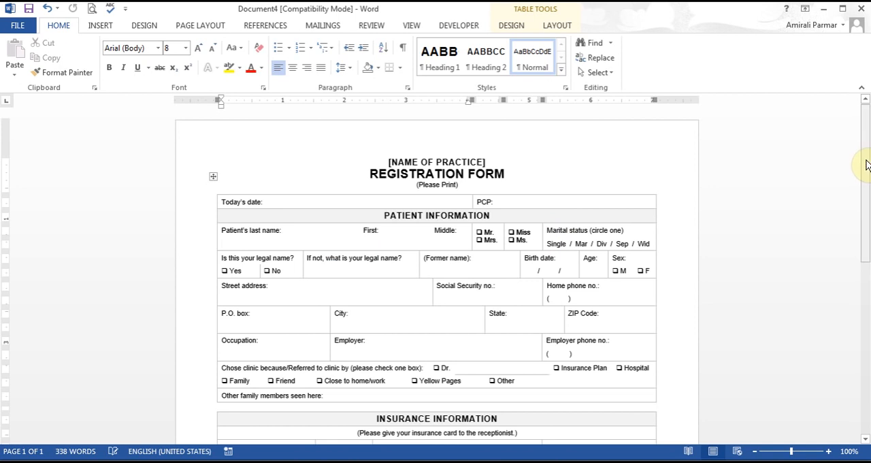
{"action": "left_click_drag", "start_coordinate": [867, 165], "coordinate": [868, 244]}
{"action": "left_click", "coordinate": [354, 293]}
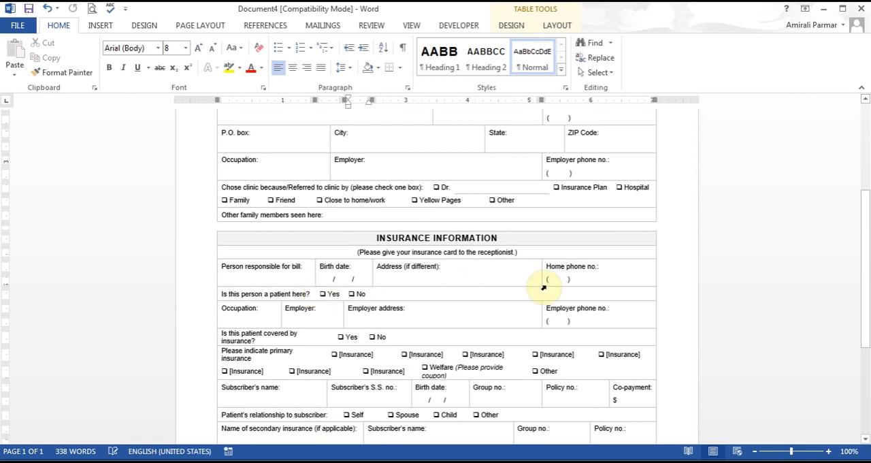
{"action": "left_click_drag", "start_coordinate": [868, 211], "coordinate": [870, 282]}
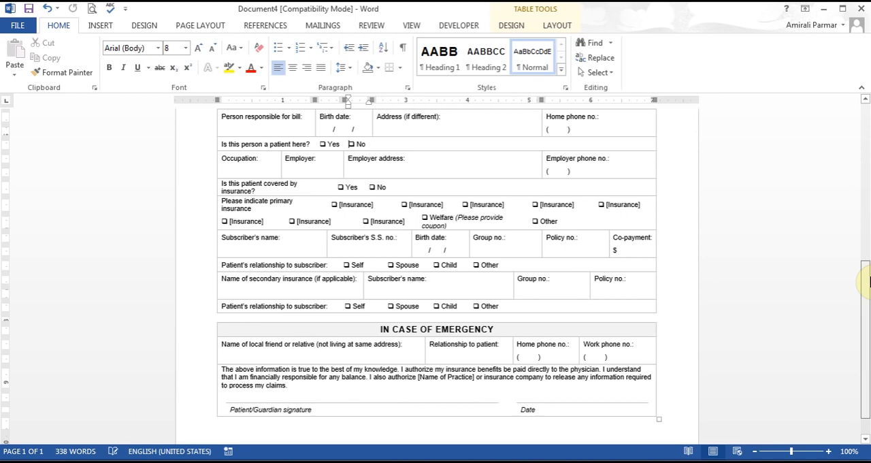
Step: Switch to the filled-in workshop form in Document3 and try to type text on the blank line below Today's Date
{"action": "left_click", "coordinate": [385, 461]}
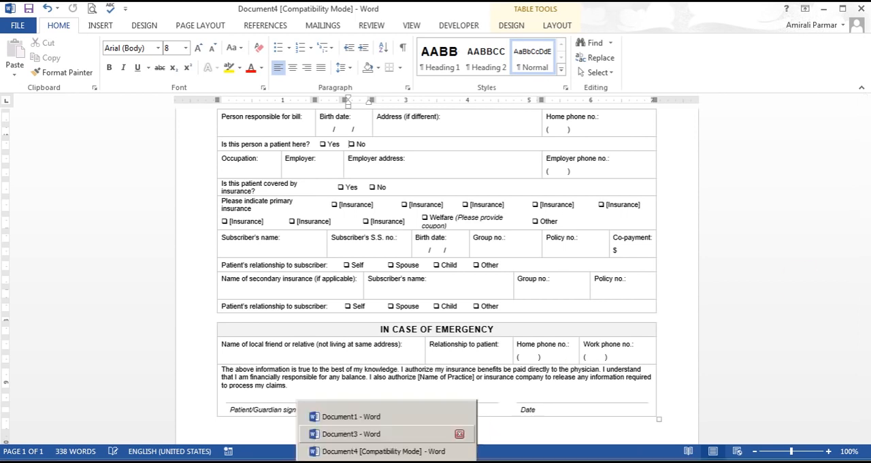
{"action": "left_click", "coordinate": [383, 434]}
{"action": "left_click", "coordinate": [338, 325]}
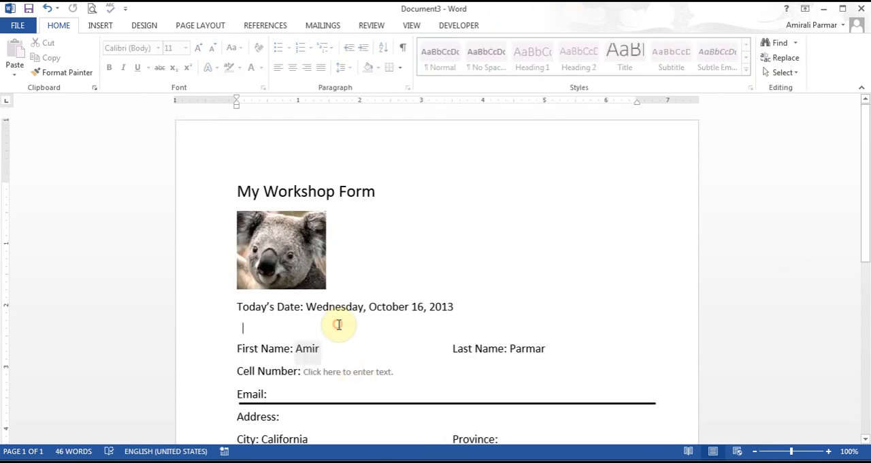
{"action": "key", "text": "a"}
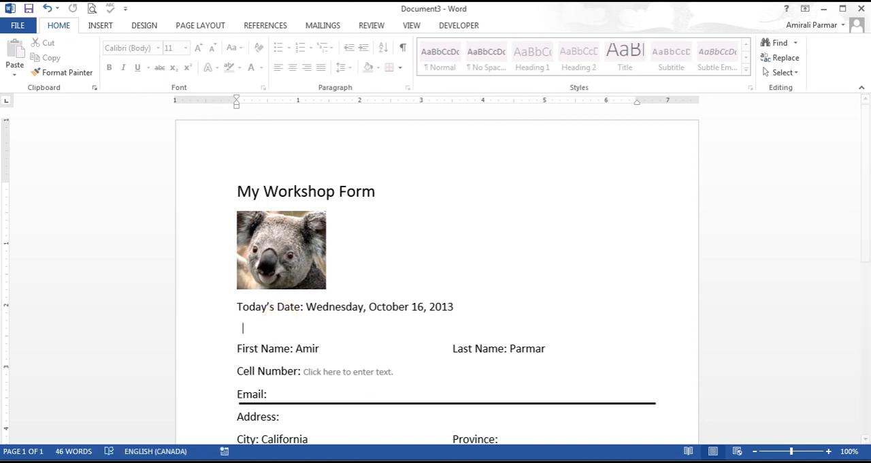
Step: Return to the patient registration document, insert the test text "kmkhjk" in the insurance coverage question and delete it again
{"action": "left_click", "coordinate": [412, 249]}
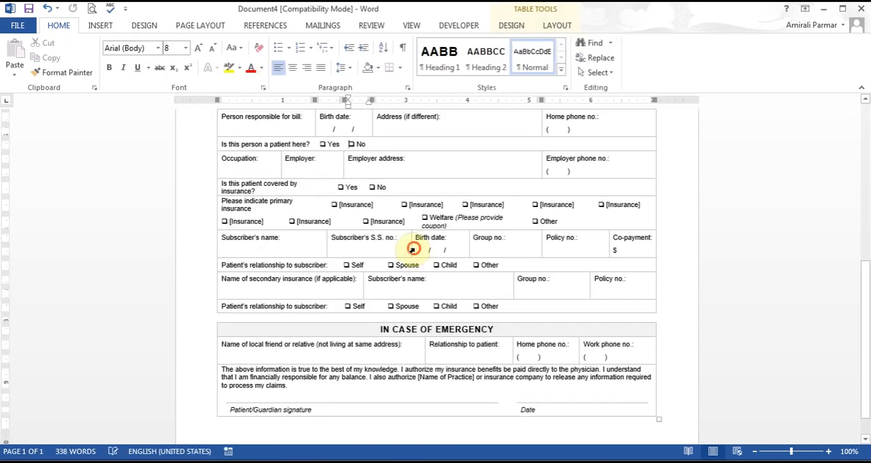
{"action": "left_click", "coordinate": [354, 204]}
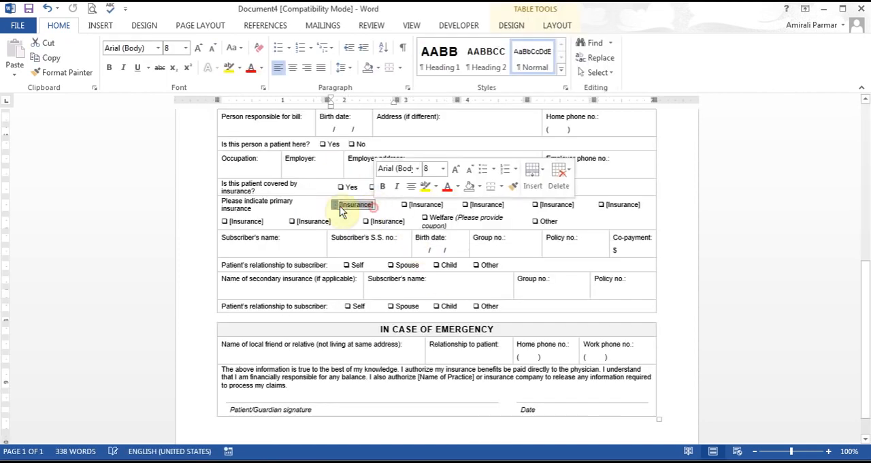
{"action": "left_click", "coordinate": [322, 186]}
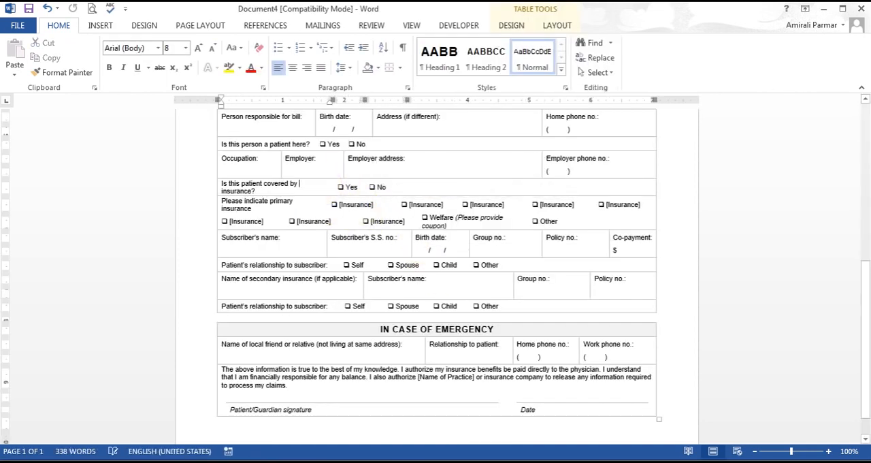
{"action": "type", "text": "kmkhjk"}
{"action": "key", "text": "BackSpace"}
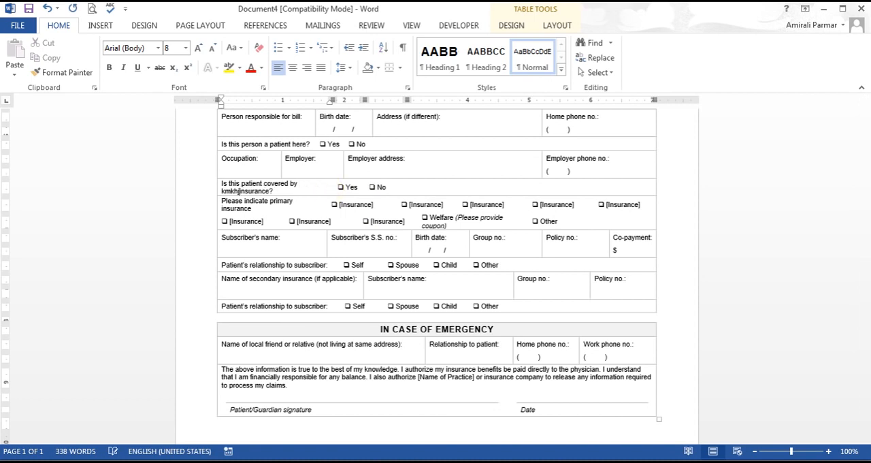
{"action": "key", "text": "BackSpace"}
{"action": "key", "text": "BackSpace"}
{"action": "key", "text": "BackSpace"}
{"action": "key", "text": "BackSpace"}
{"action": "key", "text": "BackSpace"}
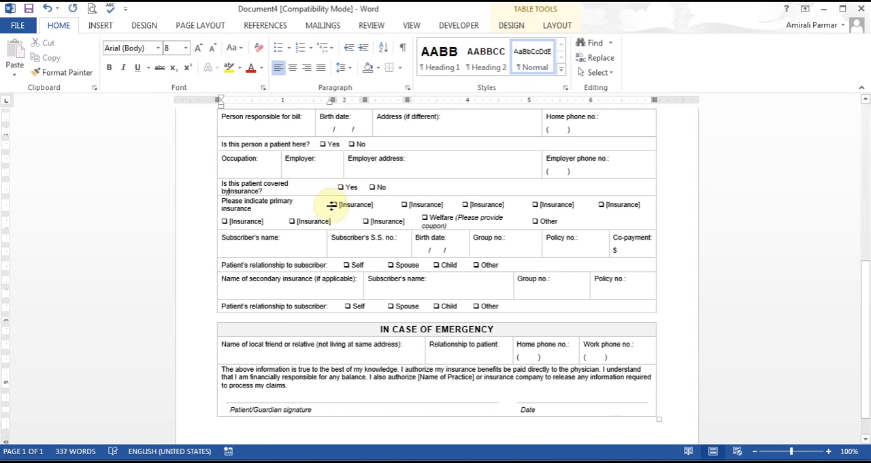
Step: Turn on Design Mode and select the third [Insurance] content control in the second row of primary insurance options
{"action": "left_click", "coordinate": [454, 26]}
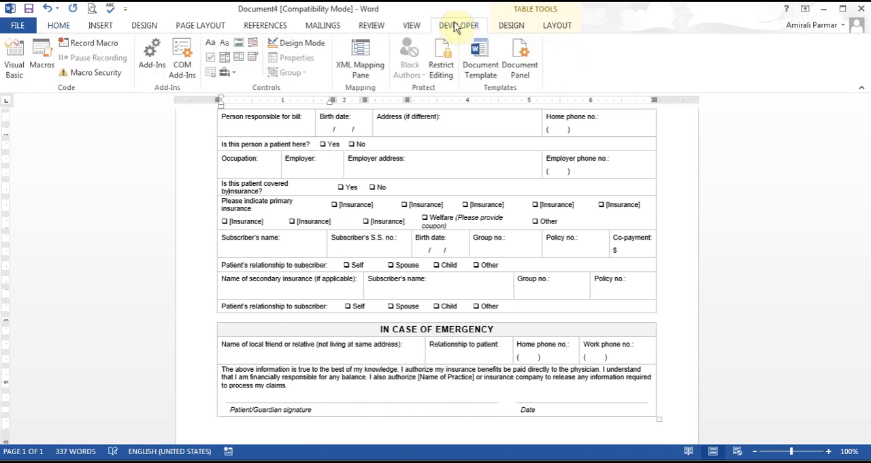
{"action": "left_click", "coordinate": [302, 47]}
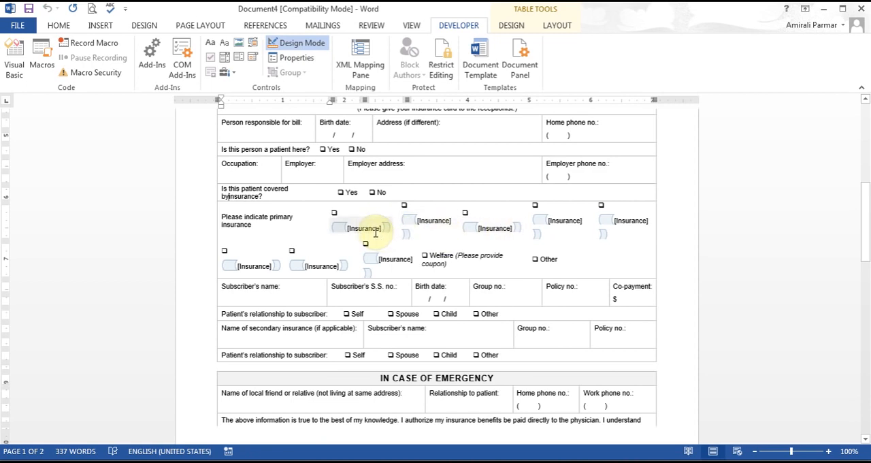
{"action": "left_click", "coordinate": [387, 253]}
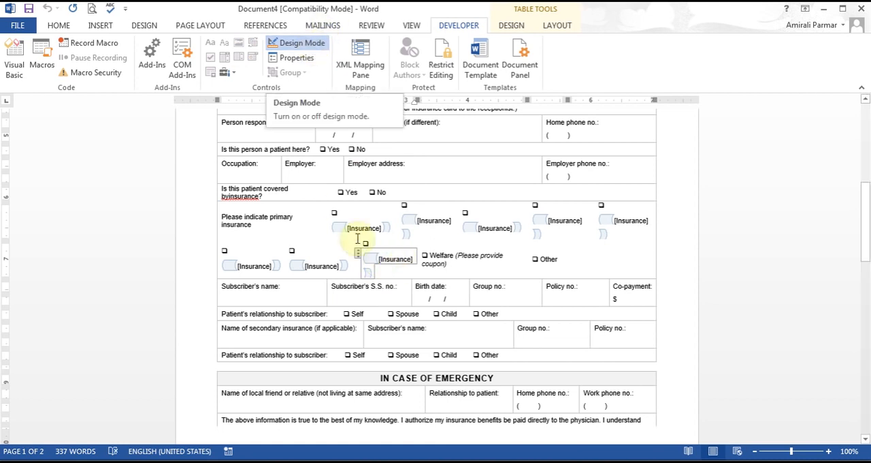
{"action": "left_click", "coordinate": [360, 256]}
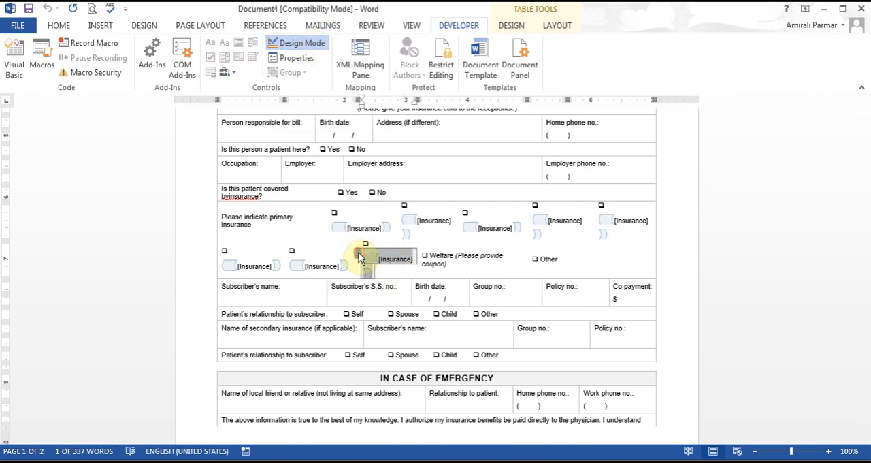